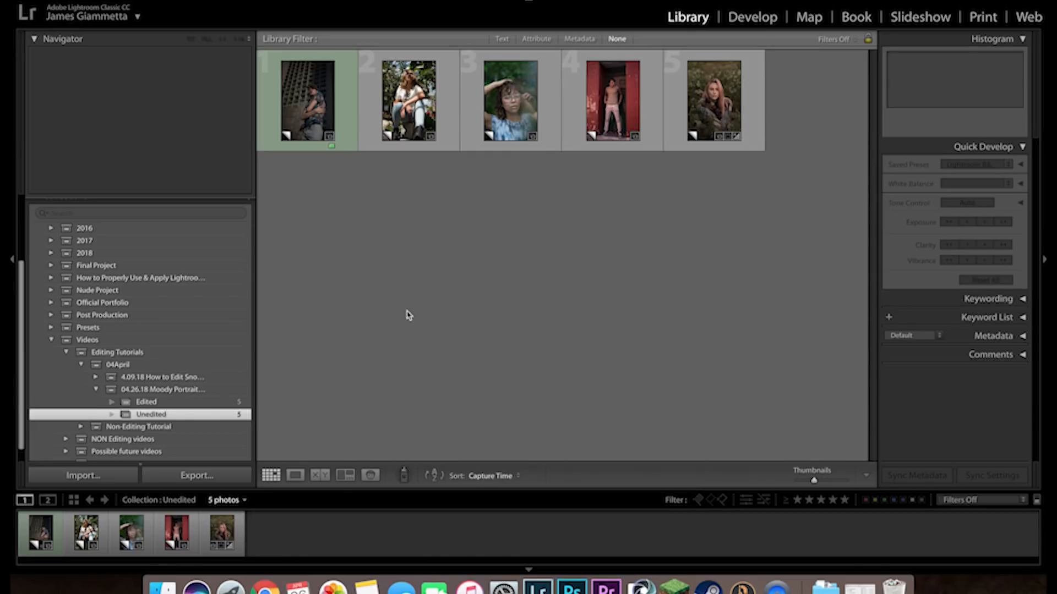
Examine the unedited portraits one by one at full size, including a close-up of the man in the red doorway.
{"action": "key", "text": "e"}
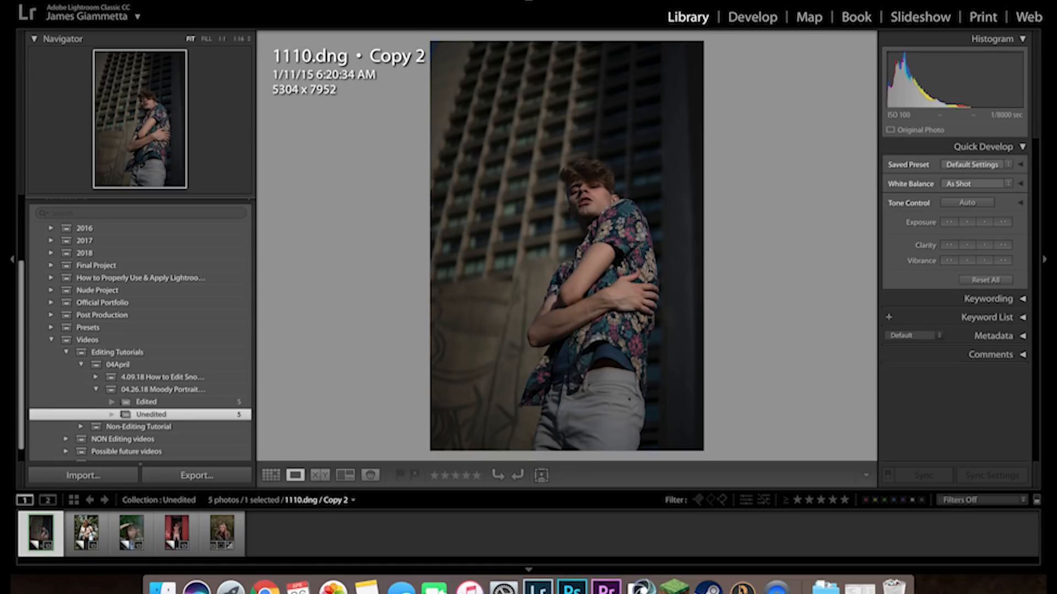
{"action": "left_click", "coordinate": [86, 533]}
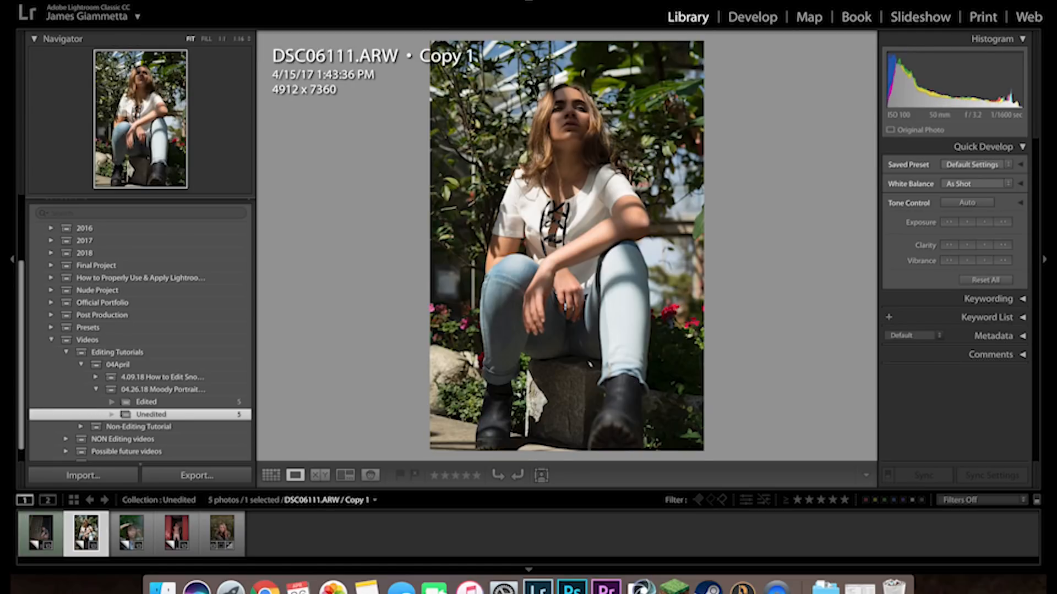
{"action": "left_click", "coordinate": [131, 533]}
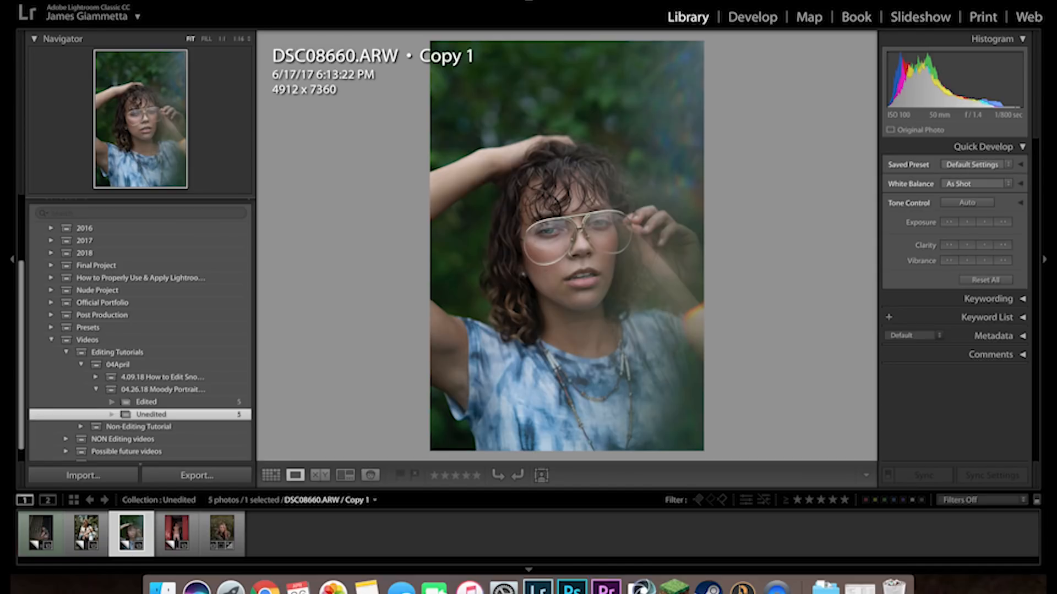
{"action": "left_click", "coordinate": [177, 533]}
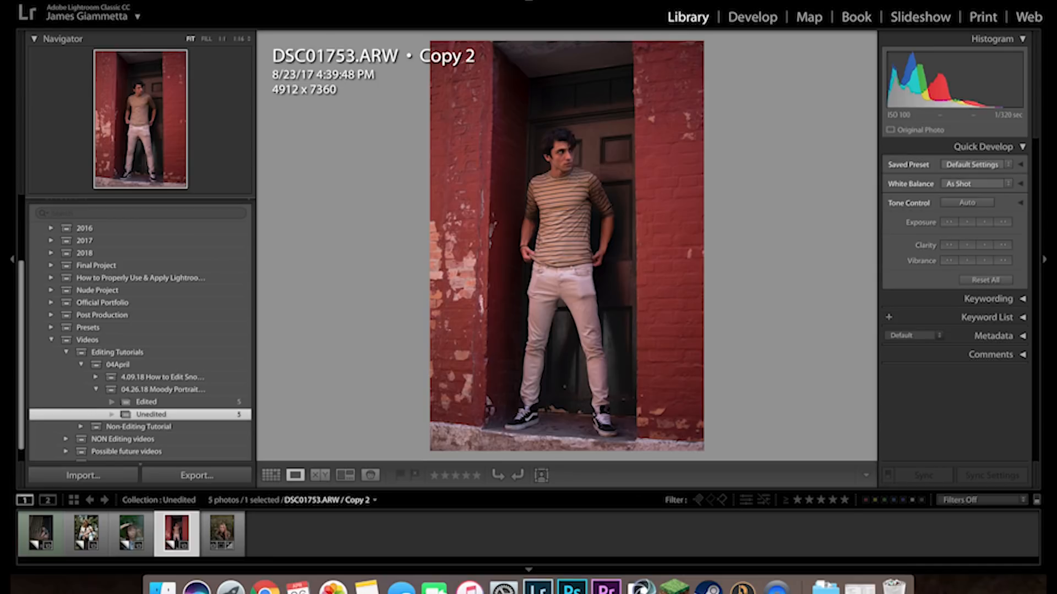
{"action": "left_click", "coordinate": [589, 274]}
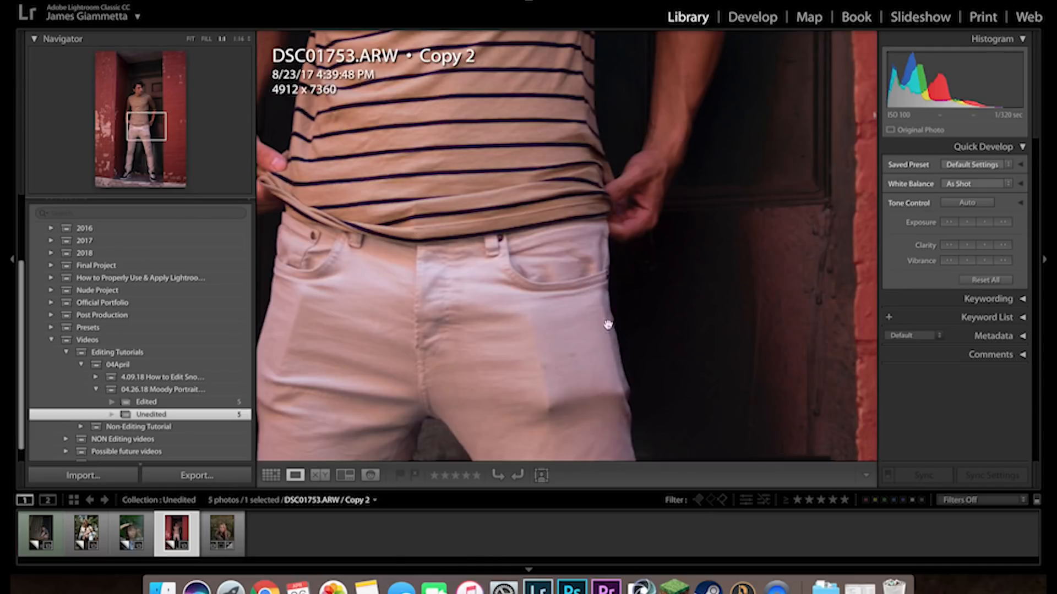
{"action": "left_click", "coordinate": [574, 314]}
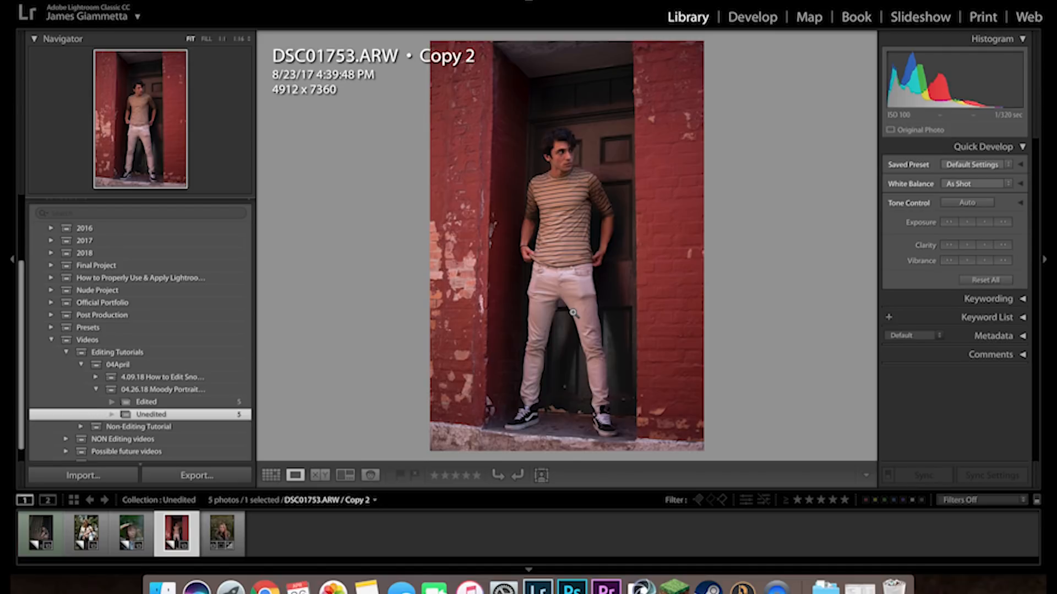
{"action": "key", "text": "Right"}
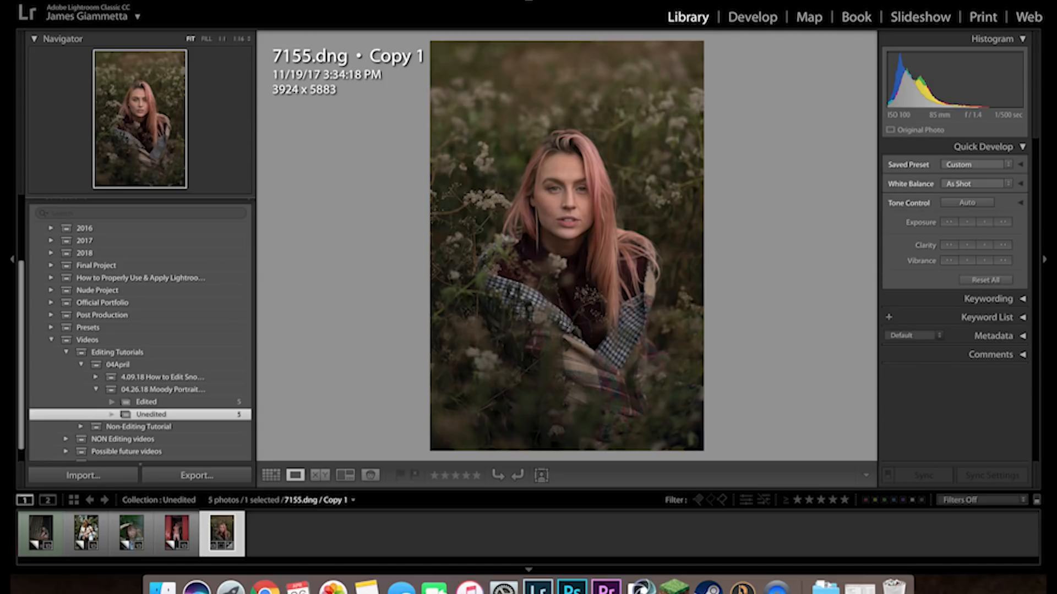
Compare the seated woman portrait DSC06111.ARW with the photos that follow it, ending back on DSC06111.ARW.
{"action": "left_click", "coordinate": [86, 533]}
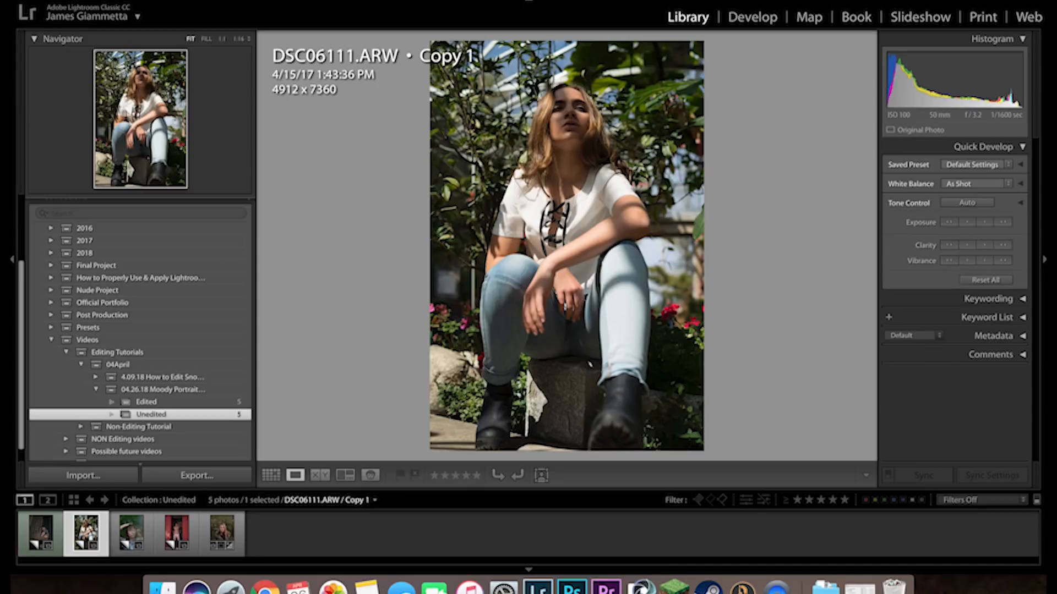
{"action": "key", "text": "Right"}
{"action": "key", "text": "Right"}
{"action": "key", "text": "Right"}
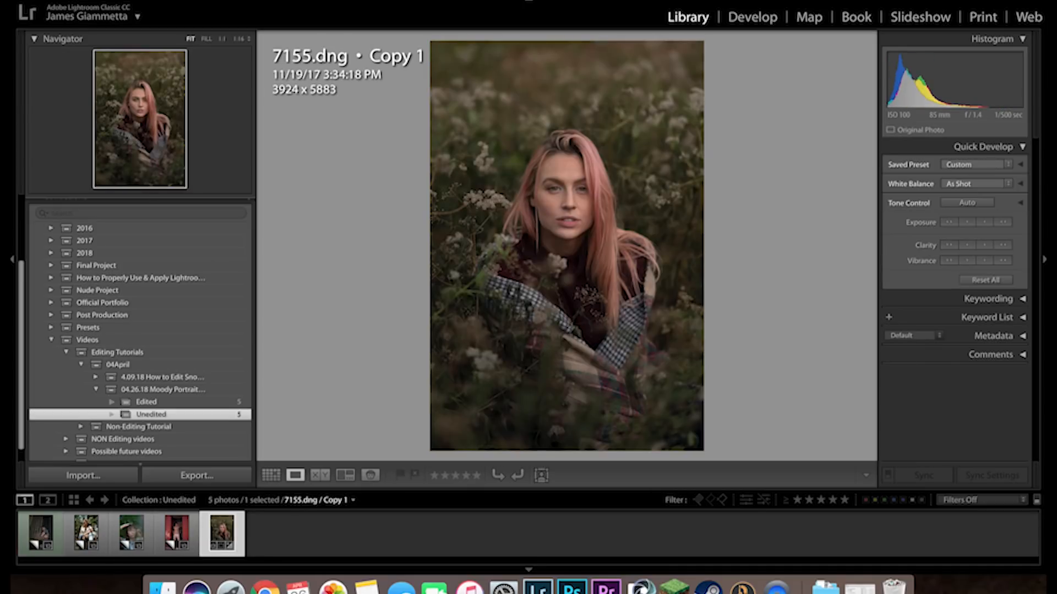
{"action": "key", "text": "Left"}
{"action": "key", "text": "Left"}
{"action": "key", "text": "Left"}
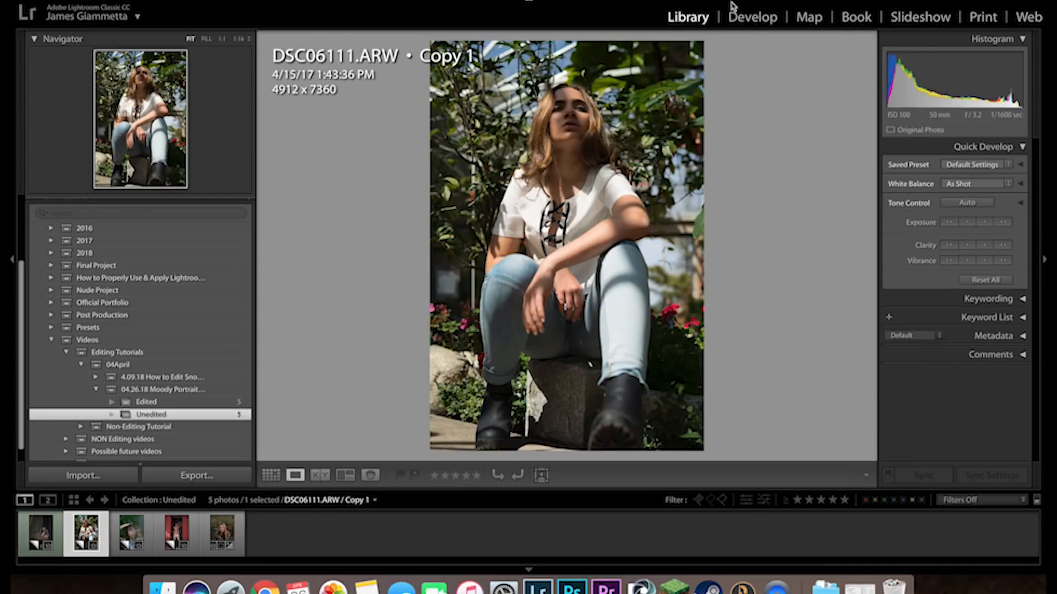
In Develop, set DSC06111.ARW to contrast +38, highlights +27, shadows +45, whites +33, blacks +23, clarity -11 and temperature 5,227.
{"action": "left_click", "coordinate": [768, 18]}
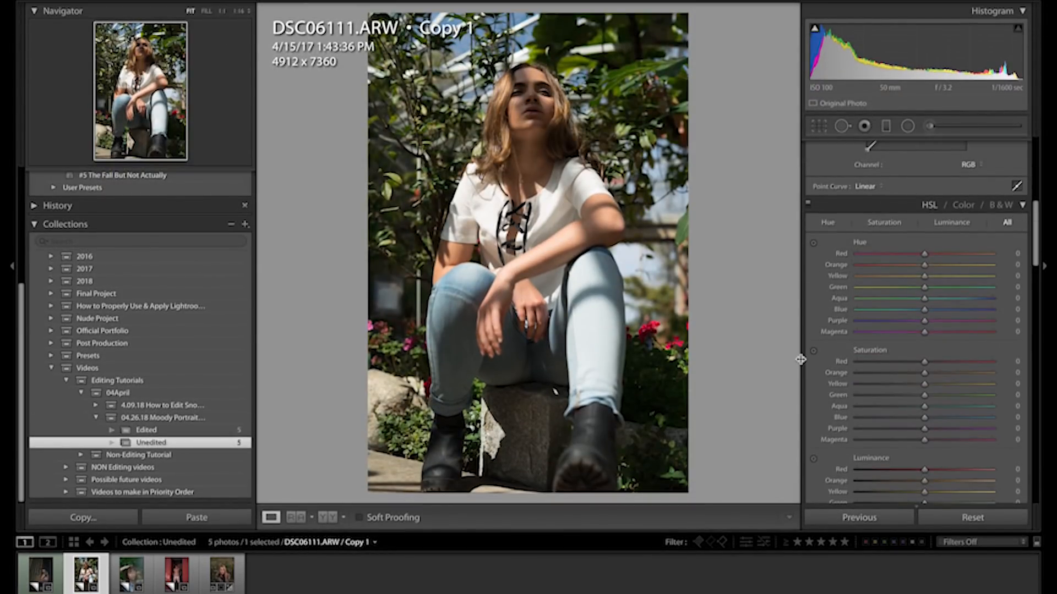
{"action": "scroll", "coordinate": [808, 307], "scroll_direction": "down", "scroll_amount": 1}
{"action": "scroll", "coordinate": [809, 307], "scroll_direction": "down", "scroll_amount": 1}
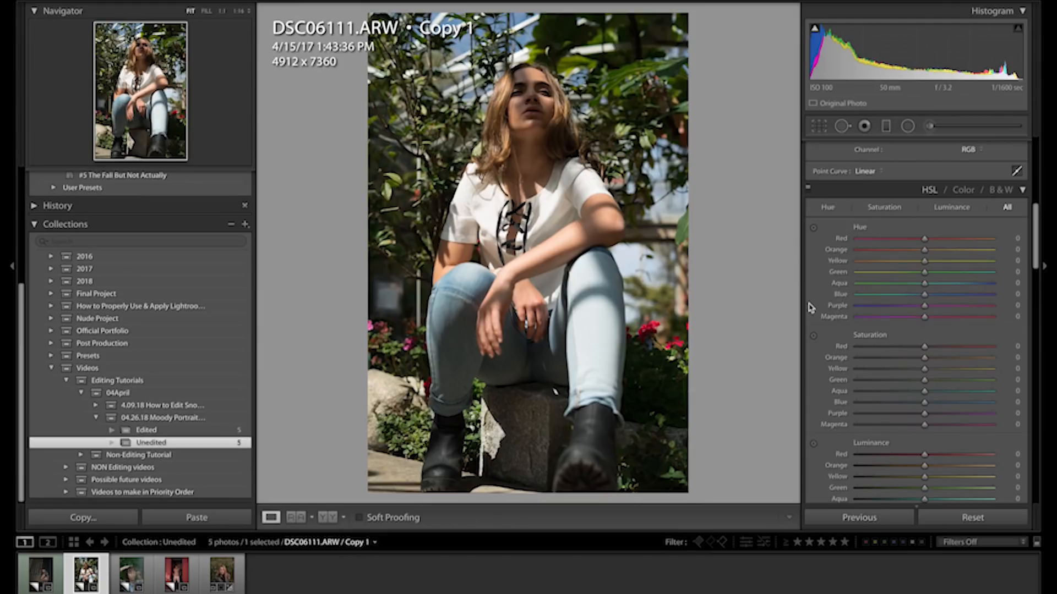
{"action": "scroll", "coordinate": [977, 287], "scroll_direction": "up", "scroll_amount": 20}
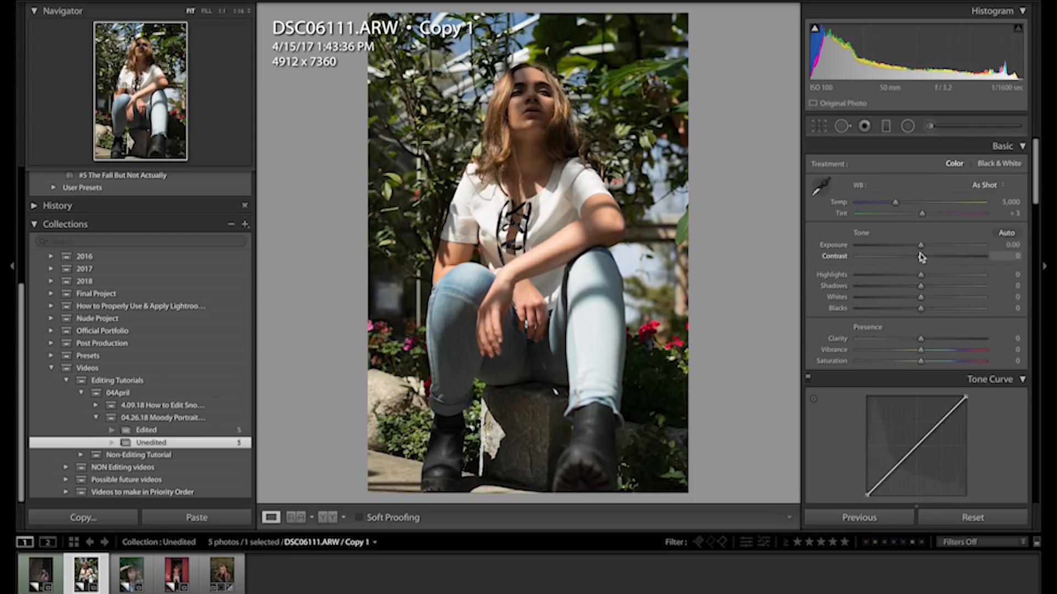
{"action": "left_click", "coordinate": [945, 257]}
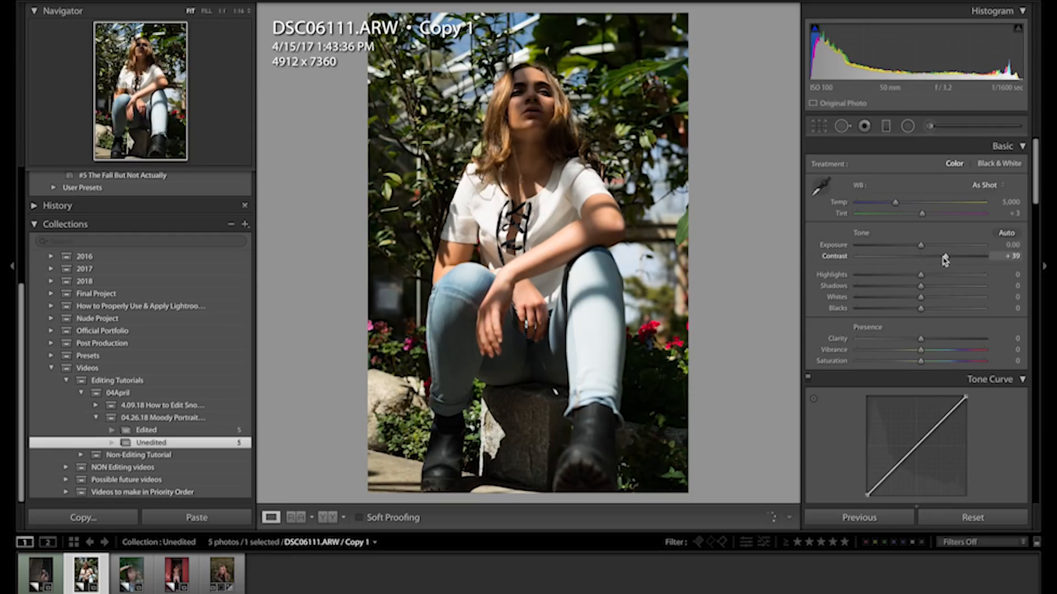
{"action": "left_click_drag", "start_coordinate": [938, 275], "coordinate": [914, 341]}
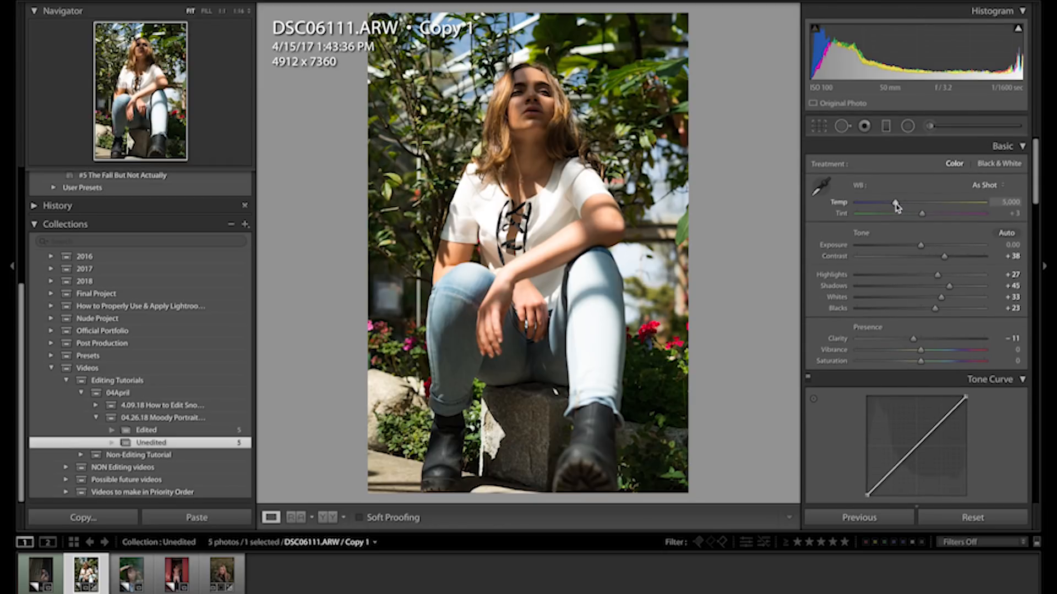
{"action": "left_click_drag", "start_coordinate": [897, 204], "coordinate": [898, 206]}
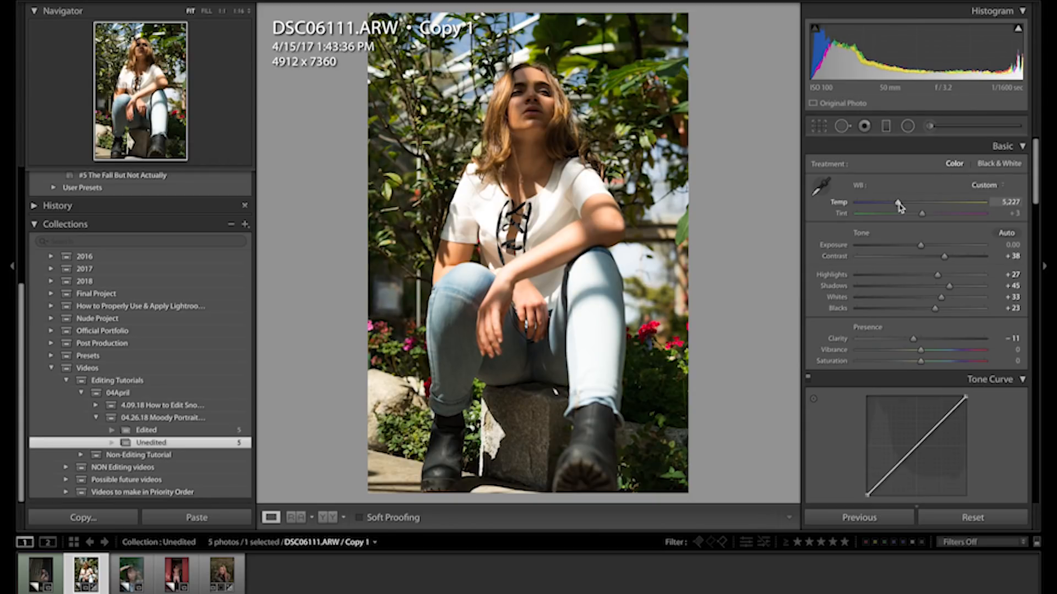
Shape the RGB point curve into a custom S-curve with a lifted black point, a shadow point and raised highlights.
{"action": "scroll", "coordinate": [912, 337], "scroll_direction": "down", "scroll_amount": 3}
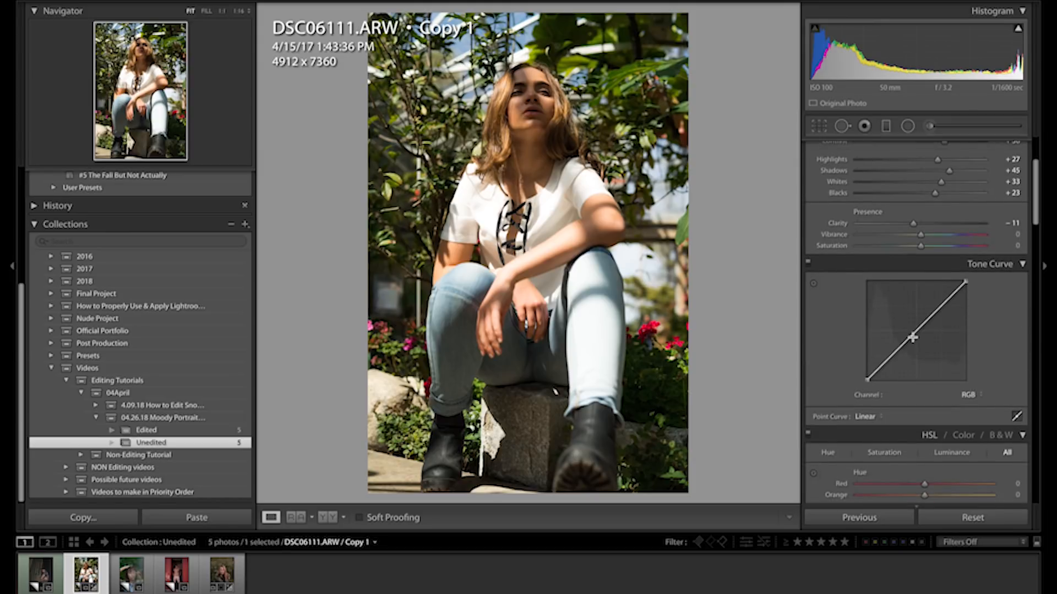
{"action": "scroll", "coordinate": [912, 337], "scroll_direction": "down", "scroll_amount": 2}
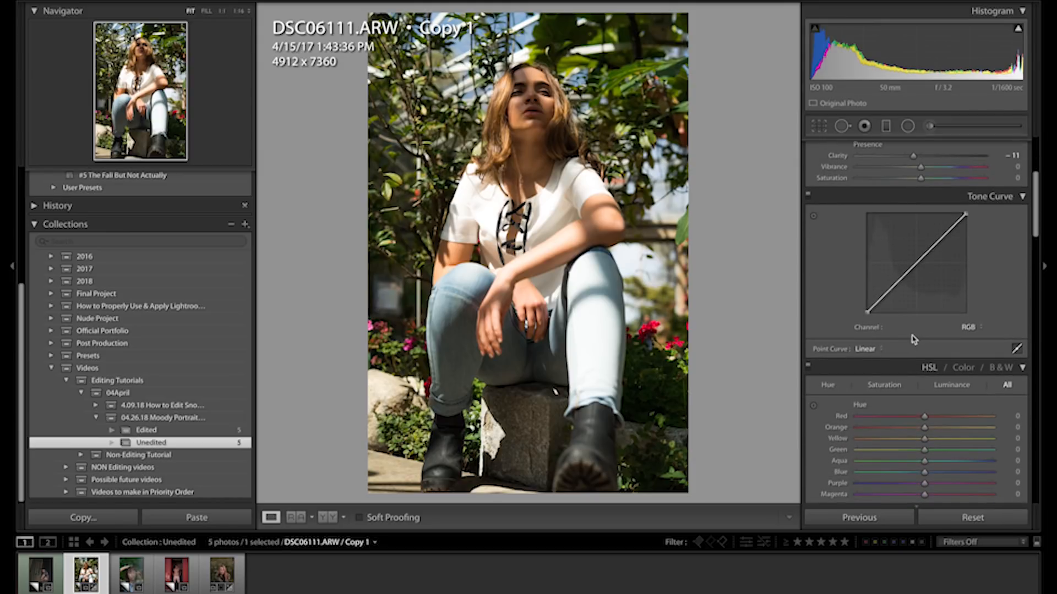
{"action": "scroll", "coordinate": [908, 281], "scroll_direction": "up", "scroll_amount": 1}
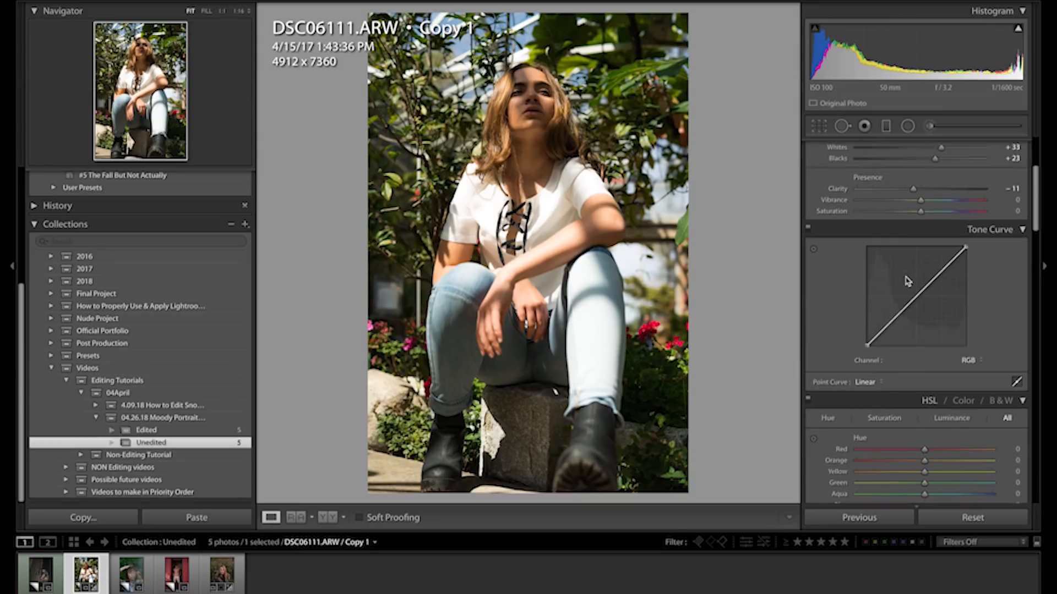
{"action": "scroll", "coordinate": [908, 281], "scroll_direction": "up", "scroll_amount": 3}
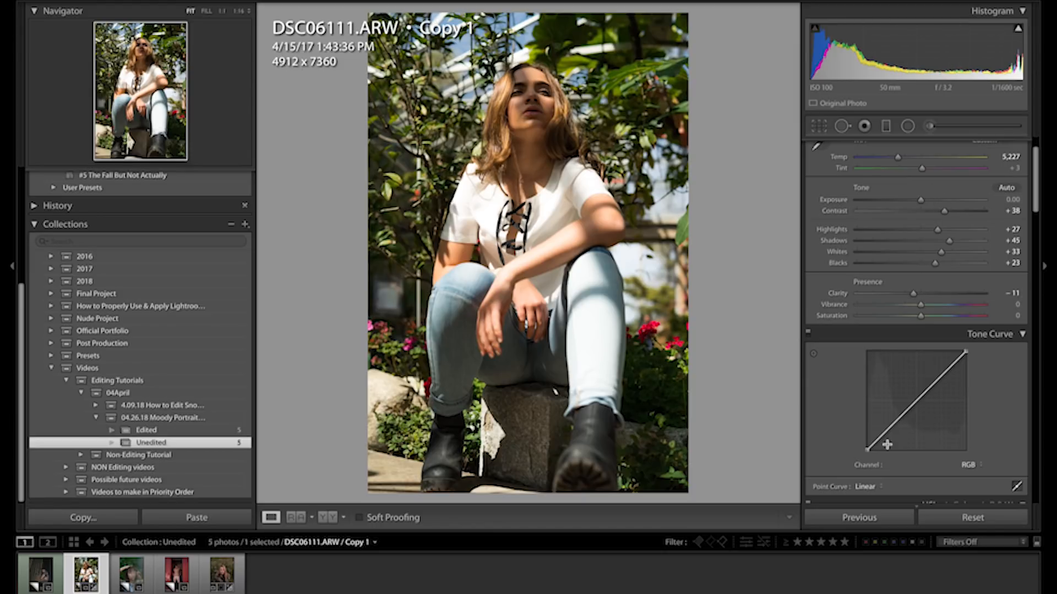
{"action": "left_click_drag", "start_coordinate": [867, 451], "coordinate": [889, 425]}
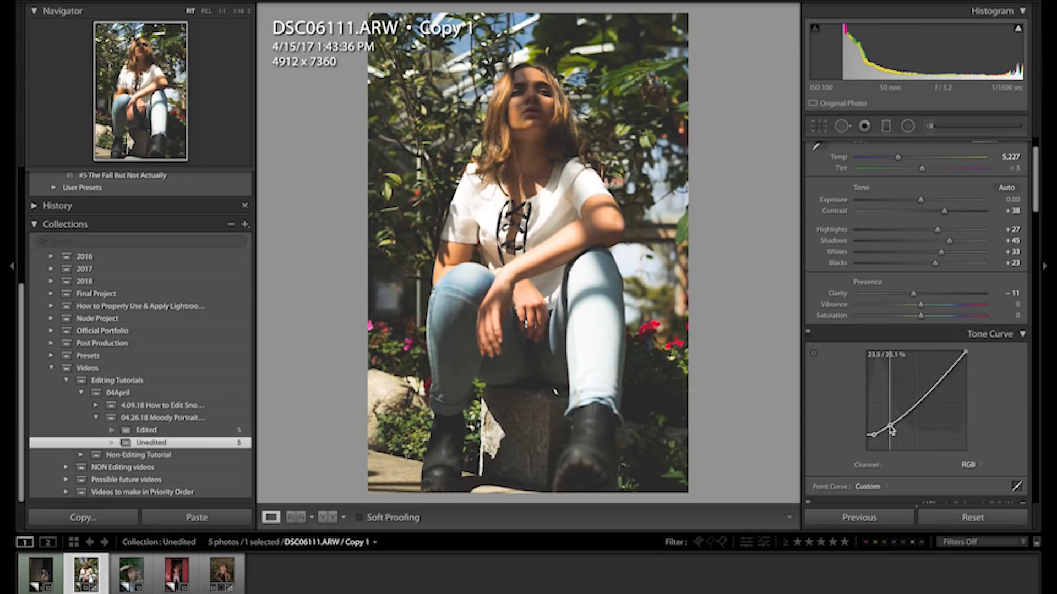
{"action": "left_click_drag", "start_coordinate": [929, 394], "coordinate": [930, 383]}
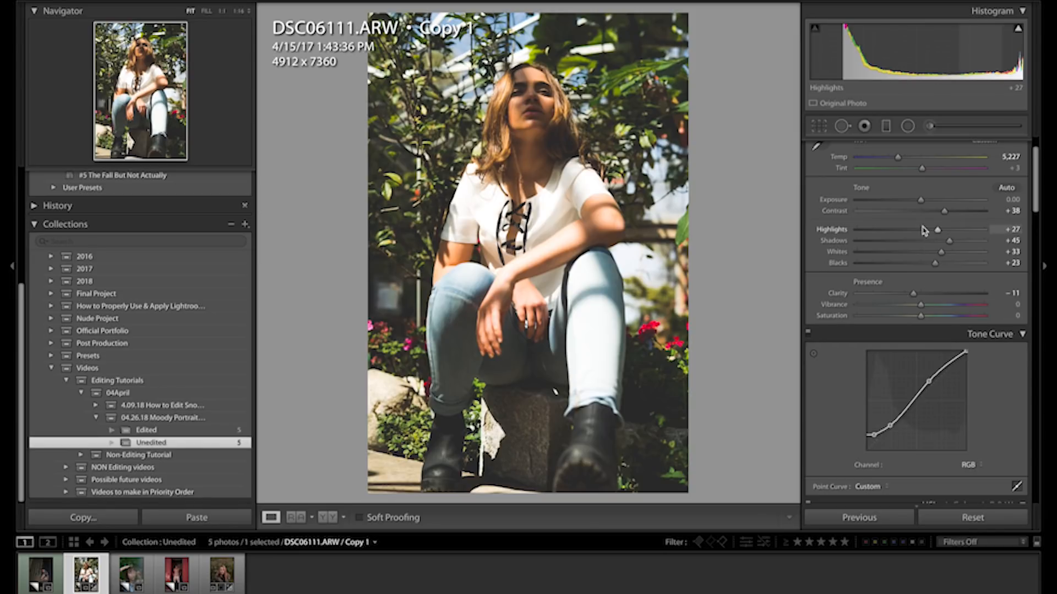
Brighten the photo slightly by setting the exposure to +0.15.
{"action": "scroll", "coordinate": [923, 230], "scroll_direction": "up", "scroll_amount": 1}
{"action": "left_click_drag", "start_coordinate": [921, 226], "coordinate": [922, 230]}
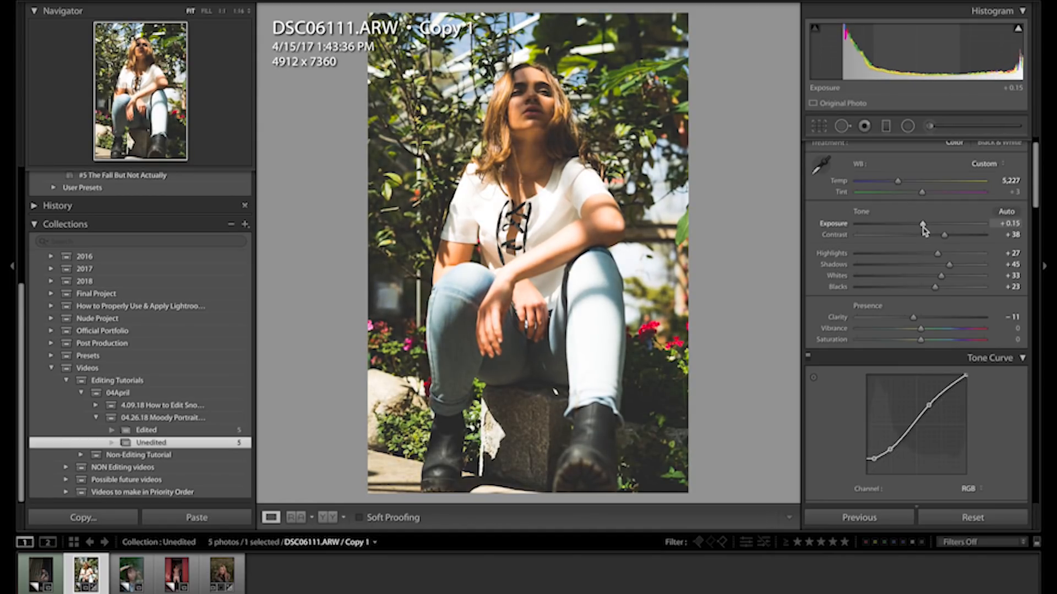
{"action": "scroll", "coordinate": [941, 311], "scroll_direction": "down", "scroll_amount": 5}
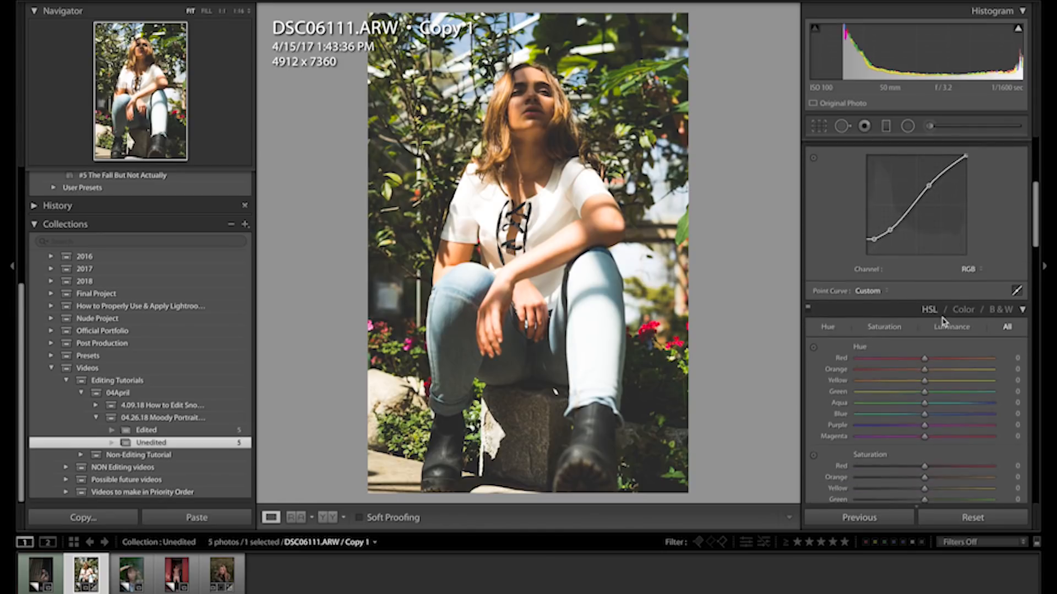
{"action": "scroll", "coordinate": [941, 308], "scroll_direction": "up", "scroll_amount": 5}
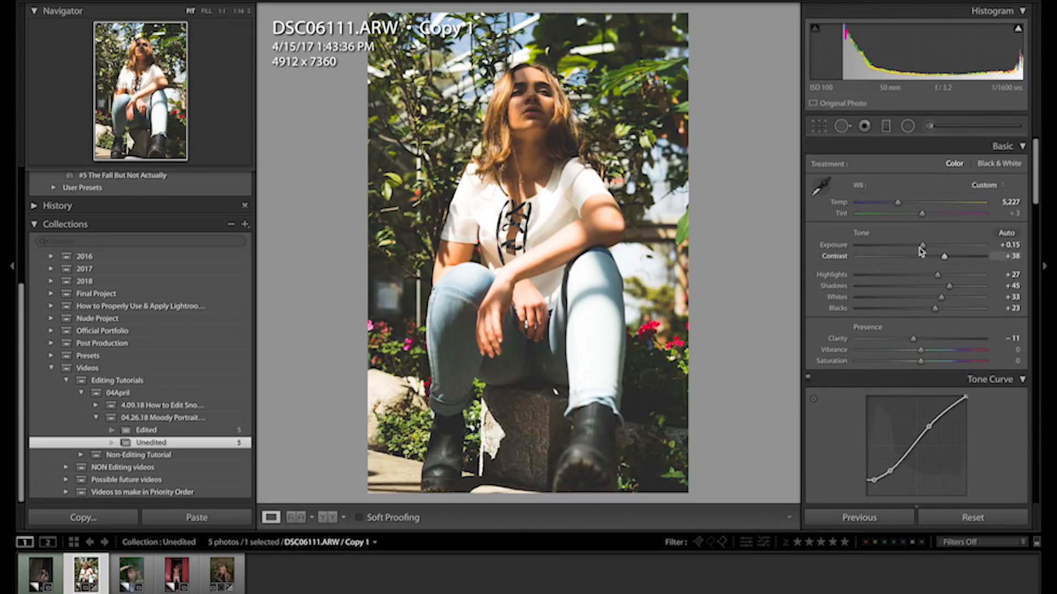
Shift the foliage colours warmer by setting the yellow hue to -32 and the green hue to -49.
{"action": "scroll", "coordinate": [944, 352], "scroll_direction": "down", "scroll_amount": 5}
{"action": "scroll", "coordinate": [944, 365], "scroll_direction": "down", "scroll_amount": 5}
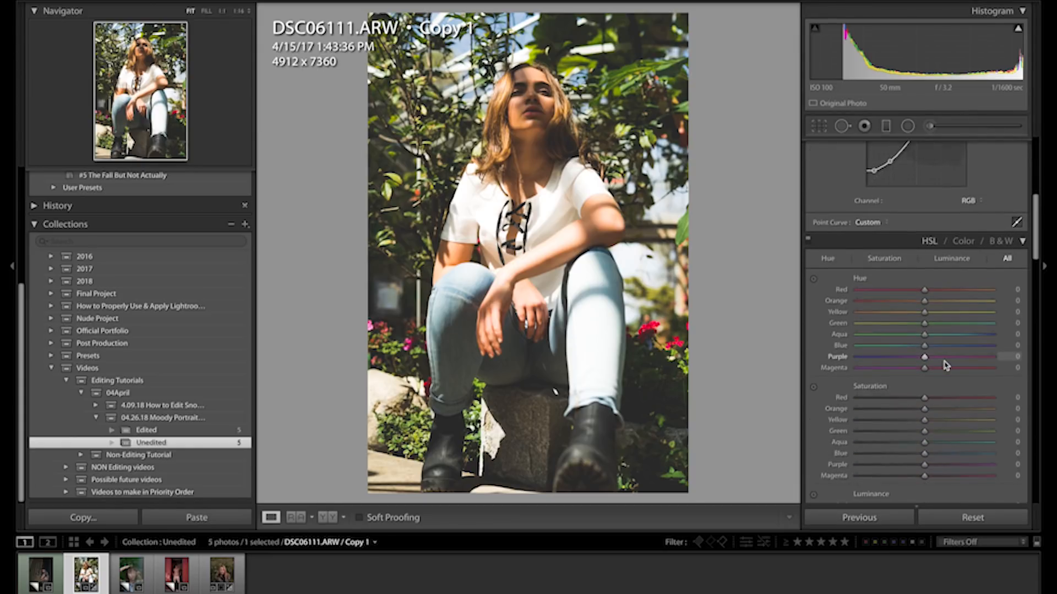
{"action": "scroll", "coordinate": [945, 365], "scroll_direction": "up", "scroll_amount": 1}
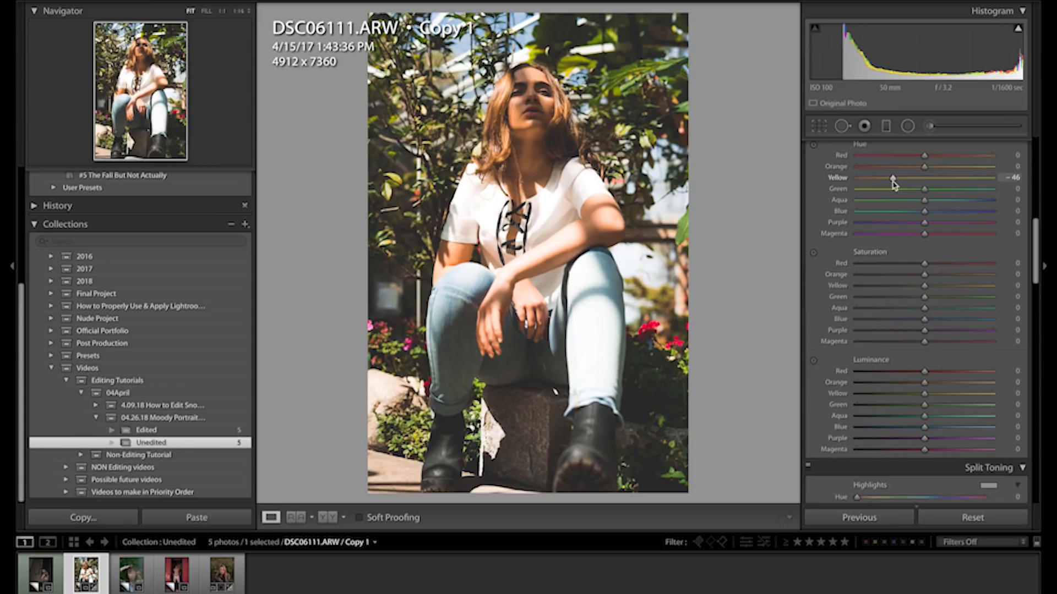
{"action": "mouse_move", "coordinate": [890, 178]}
{"action": "left_mouse_down"}
{"action": "mouse_move", "coordinate": [911, 187]}
{"action": "mouse_move", "coordinate": [875, 191]}
{"action": "mouse_move", "coordinate": [894, 192]}
{"action": "left_mouse_up"}
{"action": "scroll", "coordinate": [908, 332], "scroll_direction": "down", "scroll_amount": 1}
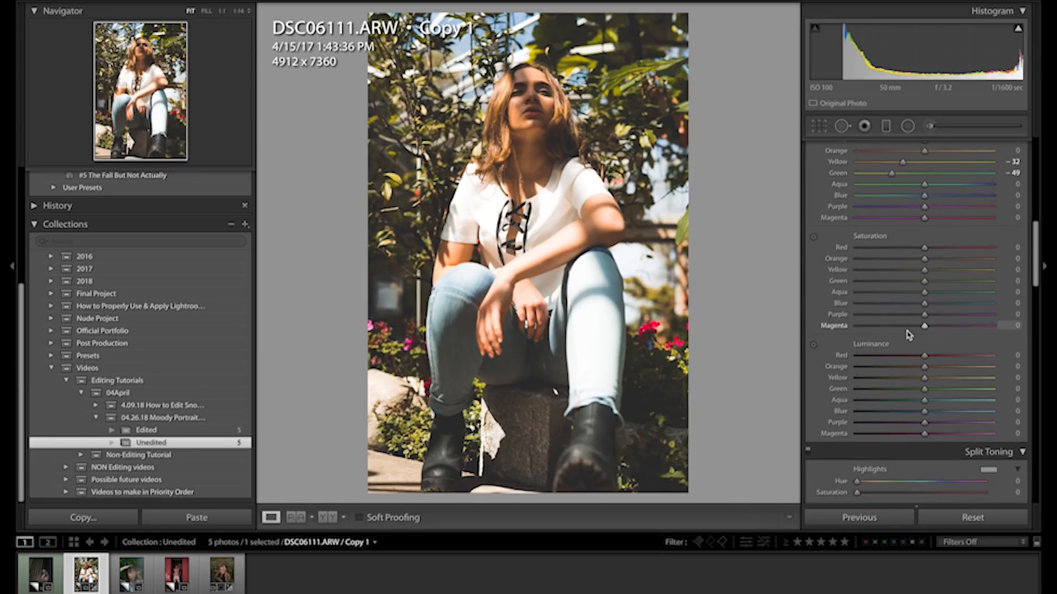
Try strongly reduced saturation: -68 for green, aqua and blue, and -67 for purple and magenta.
{"action": "scroll", "coordinate": [915, 282], "scroll_direction": "up", "scroll_amount": 3}
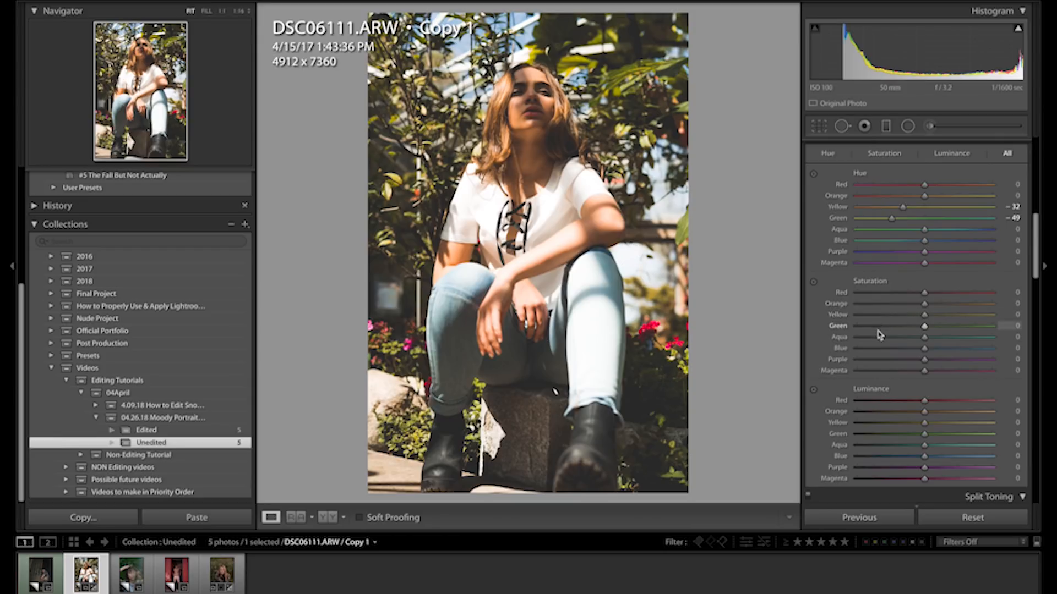
{"action": "scroll", "coordinate": [882, 332], "scroll_direction": "down", "scroll_amount": 2}
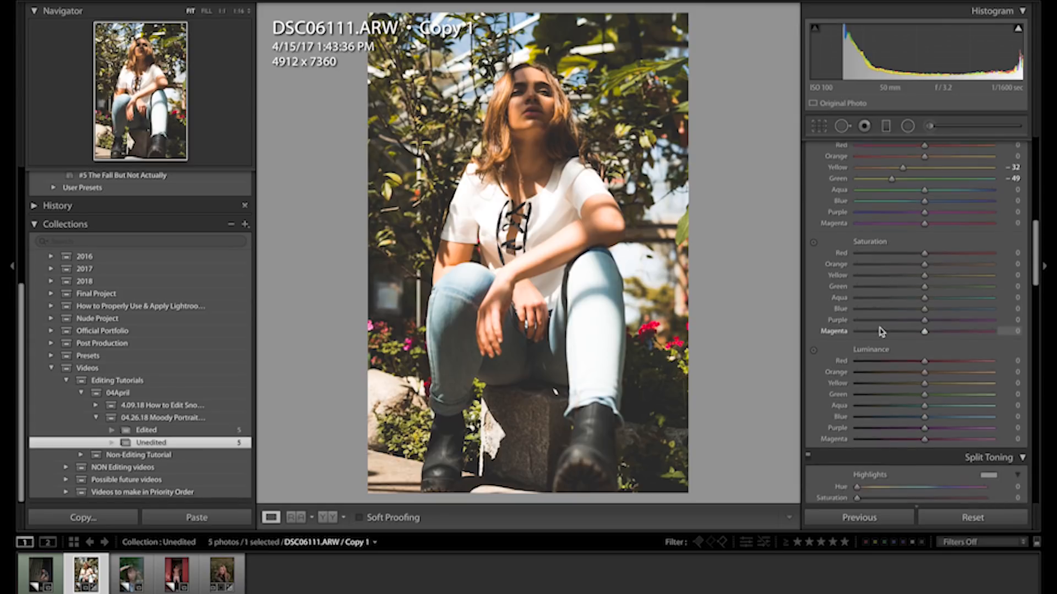
{"action": "left_click", "coordinate": [879, 285]}
{"action": "left_click", "coordinate": [879, 296]}
{"action": "left_click", "coordinate": [879, 307]}
{"action": "left_click", "coordinate": [879, 319]}
{"action": "left_click", "coordinate": [879, 330]}
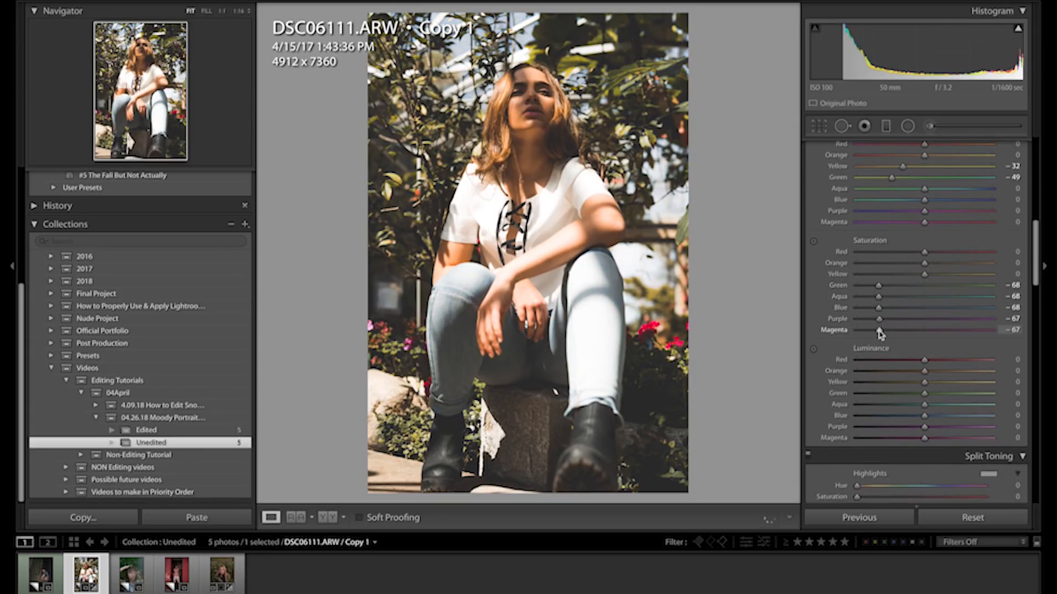
Set the saturation of green, aqua and blue to -41, and of purple and magenta to -38.
{"action": "left_click", "coordinate": [896, 285]}
{"action": "left_click", "coordinate": [896, 296]}
{"action": "left_click", "coordinate": [896, 307]}
{"action": "left_click", "coordinate": [898, 330]}
{"action": "left_click", "coordinate": [898, 318]}
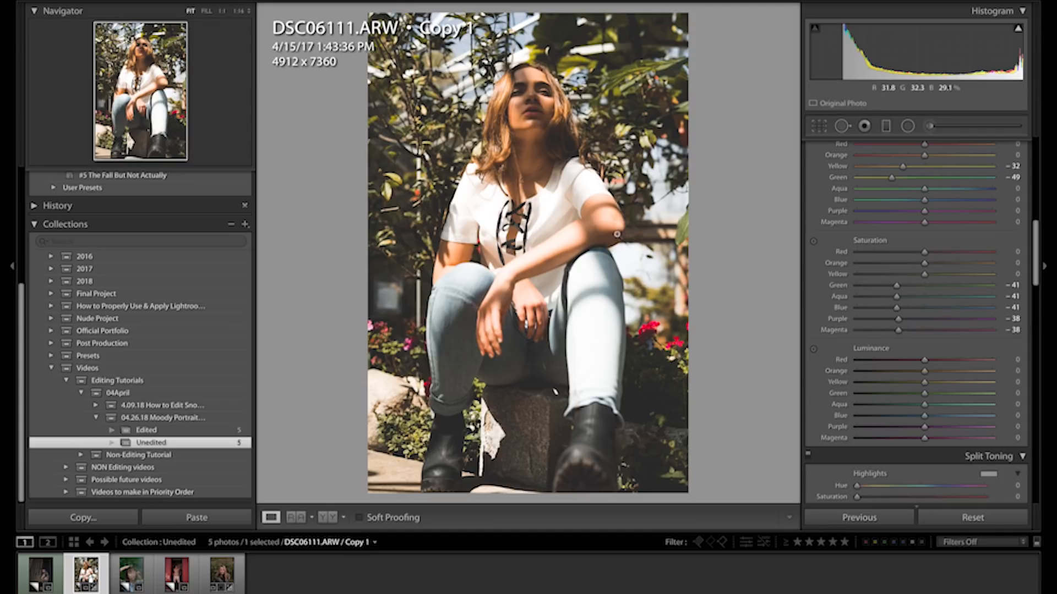
Raise the colour luminance: red +53, orange +54, yellow +49, green +53 and aqua +50.
{"action": "scroll", "coordinate": [954, 356], "scroll_direction": "down", "scroll_amount": 3}
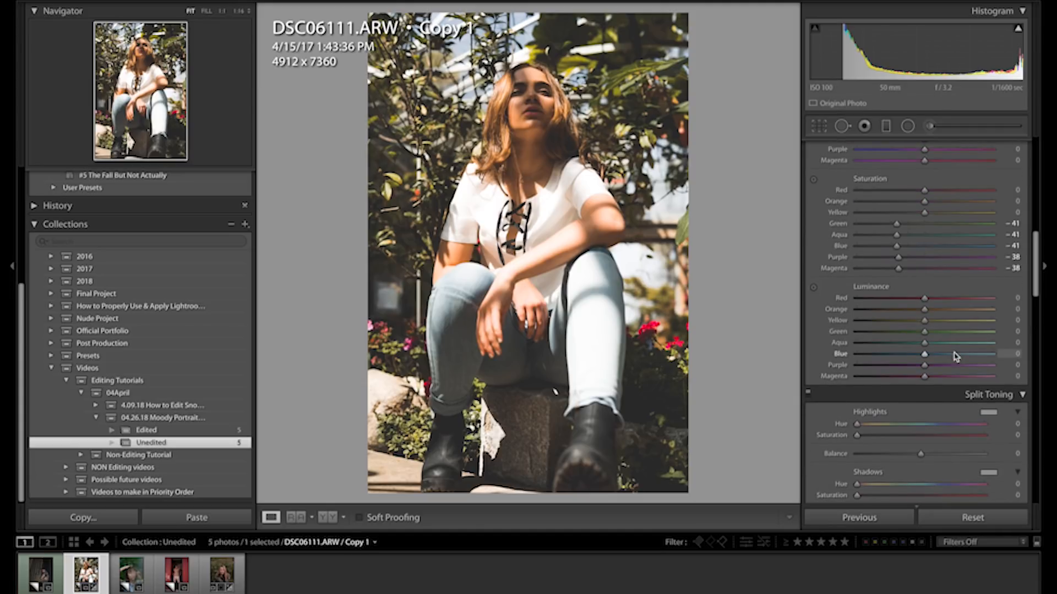
{"action": "left_click", "coordinate": [956, 299]}
{"action": "left_click", "coordinate": [960, 310]}
{"action": "left_click", "coordinate": [961, 332]}
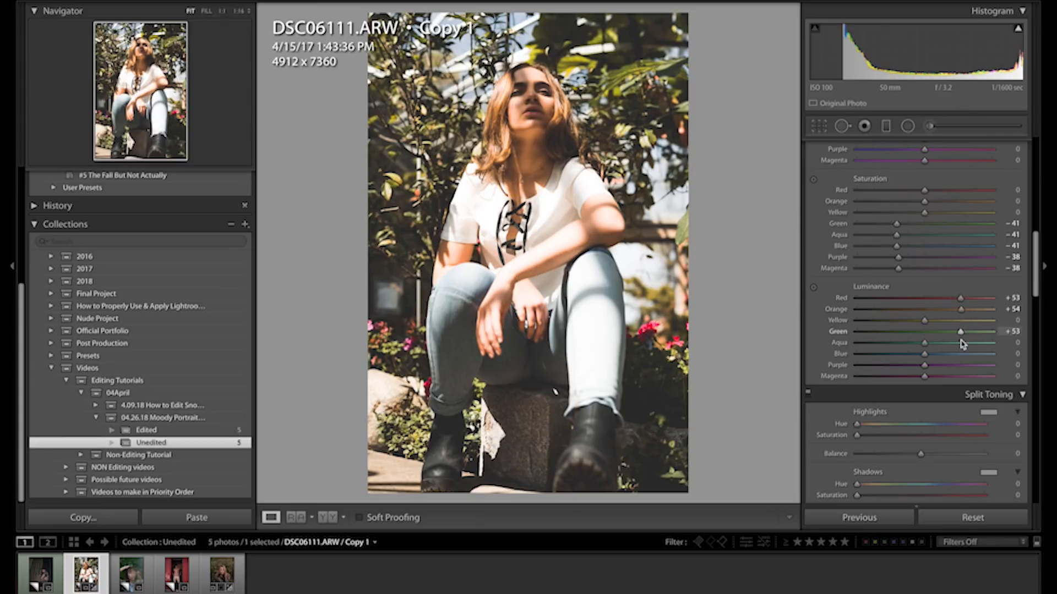
{"action": "left_click", "coordinate": [958, 321]}
{"action": "left_click", "coordinate": [958, 343]}
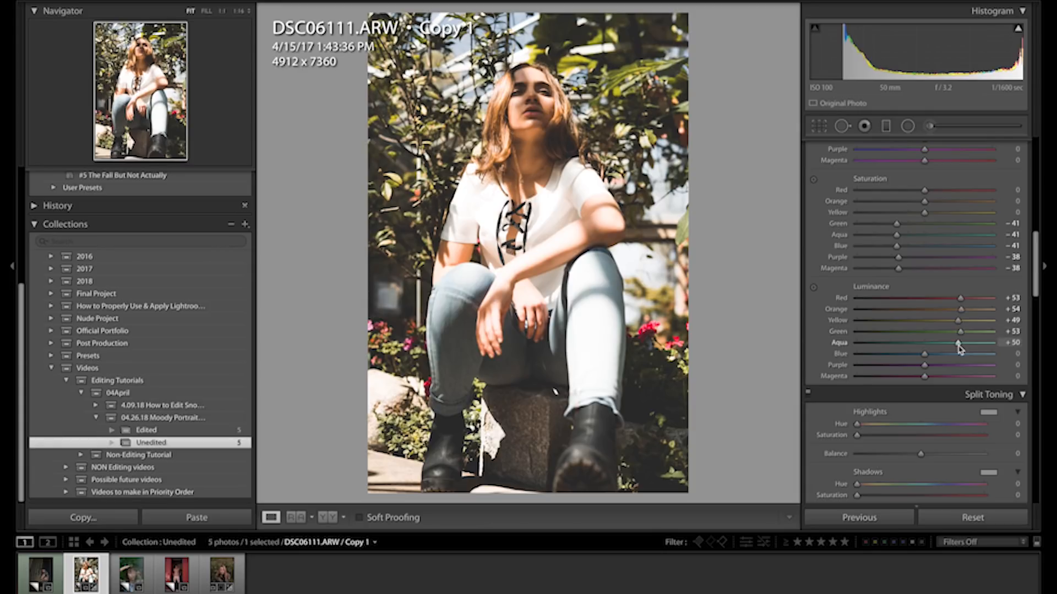
Raise the luminance of blue, purple and magenta to +48 each.
{"action": "left_click", "coordinate": [957, 354]}
{"action": "left_click", "coordinate": [957, 365]}
{"action": "left_click", "coordinate": [957, 376]}
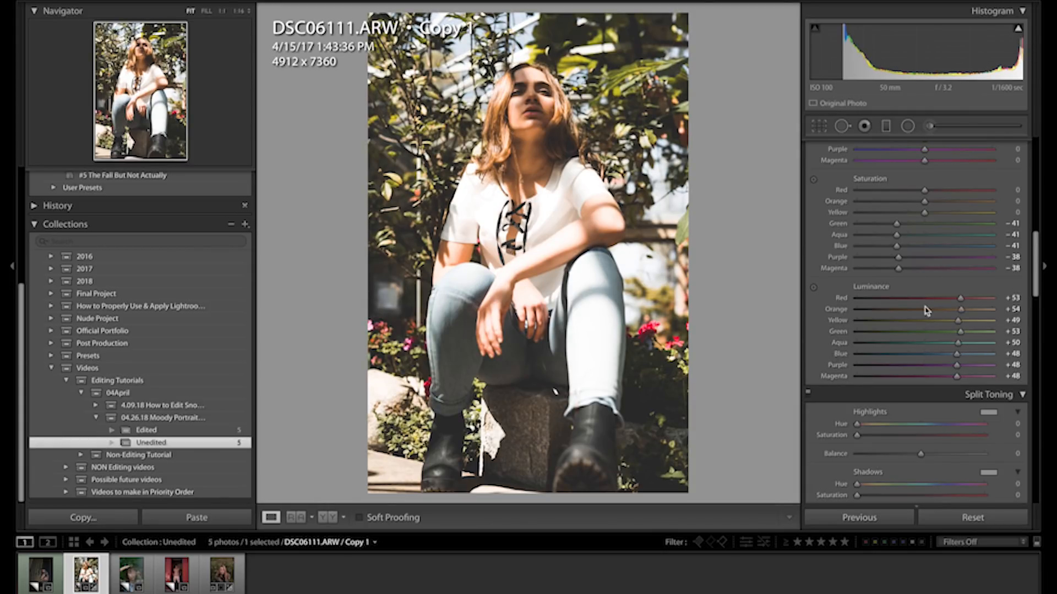
Set the green hue to -41 in the HSL adjustments.
{"action": "scroll", "coordinate": [967, 351], "scroll_direction": "up", "scroll_amount": 10}
{"action": "scroll", "coordinate": [967, 351], "scroll_direction": "down", "scroll_amount": 5}
{"action": "scroll", "coordinate": [968, 353], "scroll_direction": "down", "scroll_amount": 3}
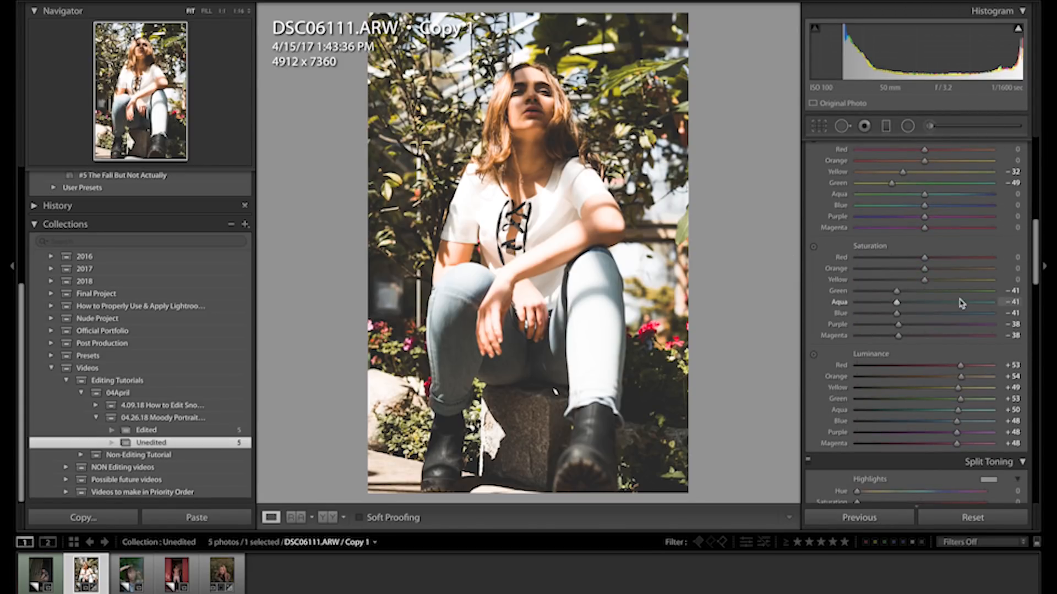
{"action": "scroll", "coordinate": [961, 304], "scroll_direction": "up", "scroll_amount": 2}
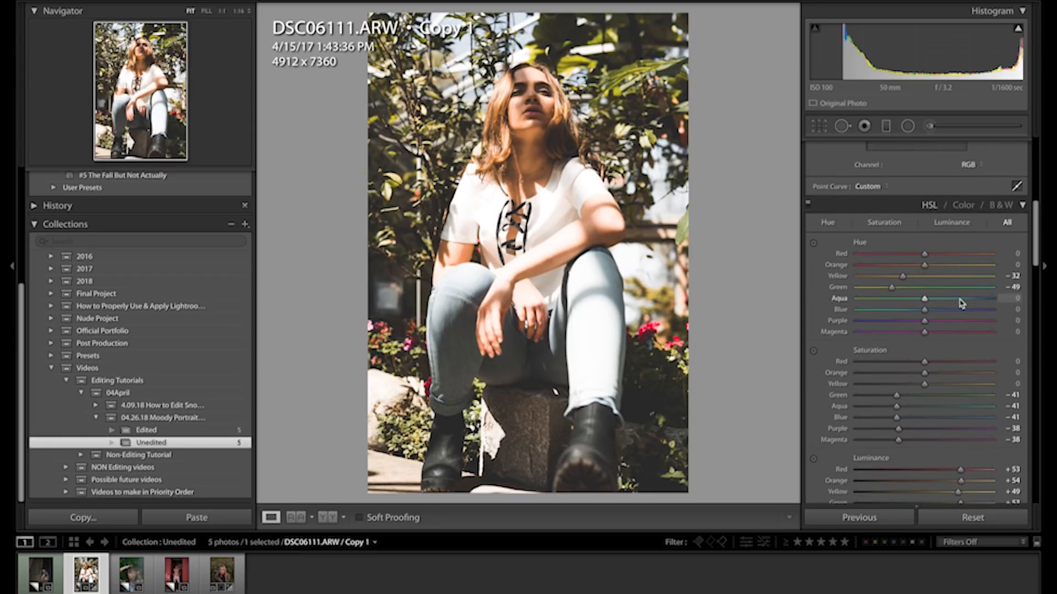
{"action": "mouse_move", "coordinate": [892, 287]}
{"action": "left_mouse_down"}
{"action": "mouse_move", "coordinate": [915, 288]}
{"action": "mouse_move", "coordinate": [868, 289]}
{"action": "mouse_move", "coordinate": [919, 295]}
{"action": "mouse_move", "coordinate": [888, 299]}
{"action": "mouse_move", "coordinate": [901, 299]}
{"action": "left_mouse_up"}
Soften the bright tones by setting Highlights to +10 and Whites to +21.
{"action": "scroll", "coordinate": [899, 299], "scroll_direction": "up", "scroll_amount": 5}
{"action": "scroll", "coordinate": [898, 283], "scroll_direction": "up", "scroll_amount": 3}
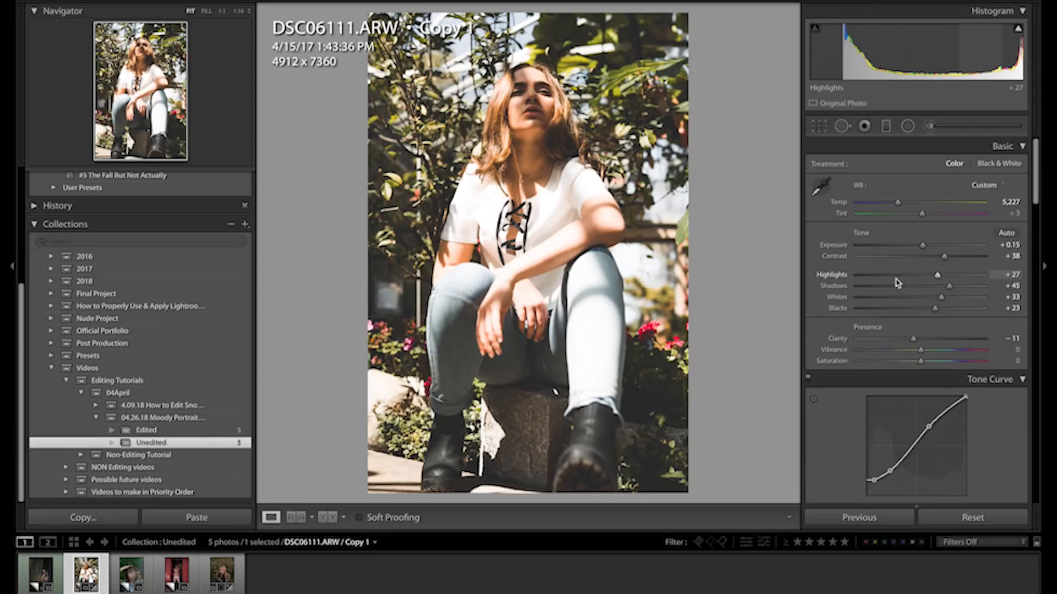
{"action": "left_click_drag", "start_coordinate": [929, 278], "coordinate": [932, 302]}
Remove chromatic aberration and enable the lens profile corrections for the photo.
{"action": "scroll", "coordinate": [904, 322], "scroll_direction": "down", "scroll_amount": 3}
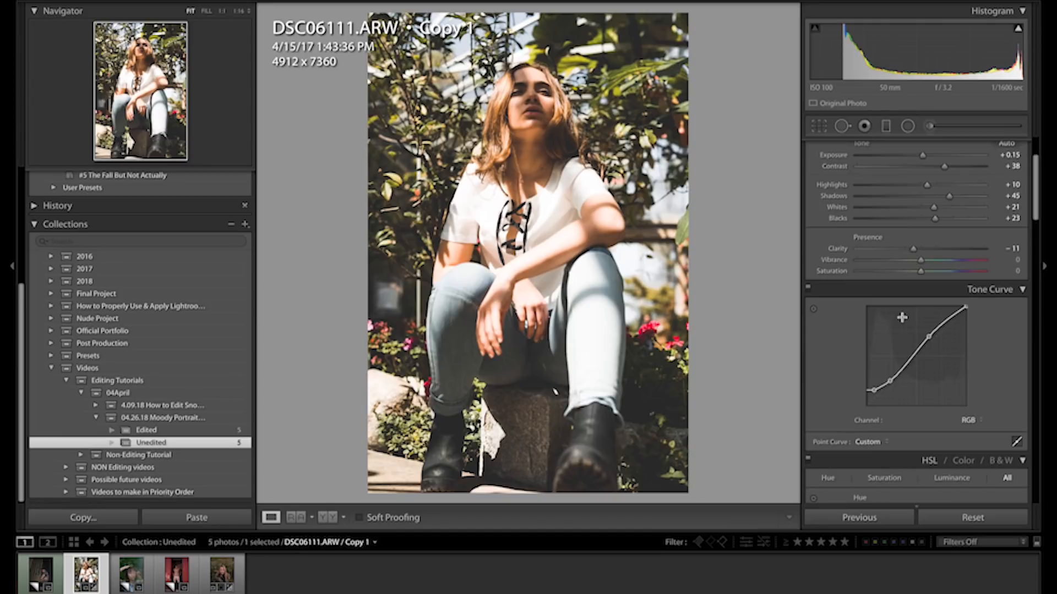
{"action": "scroll", "coordinate": [962, 326], "scroll_direction": "down", "scroll_amount": 10}
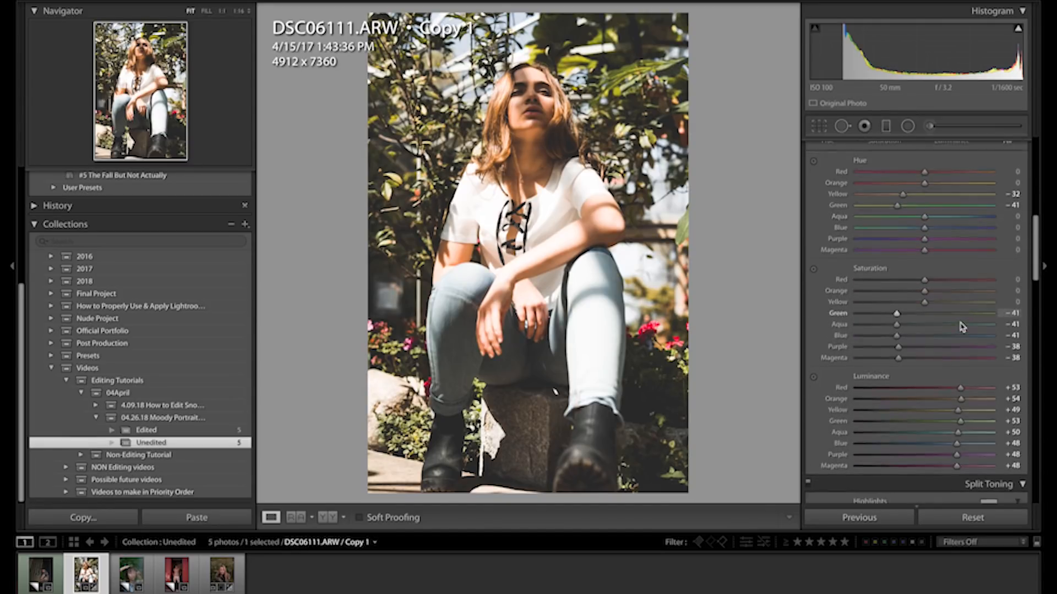
{"action": "scroll", "coordinate": [962, 327], "scroll_direction": "down", "scroll_amount": 7}
{"action": "scroll", "coordinate": [960, 325], "scroll_direction": "up", "scroll_amount": 3}
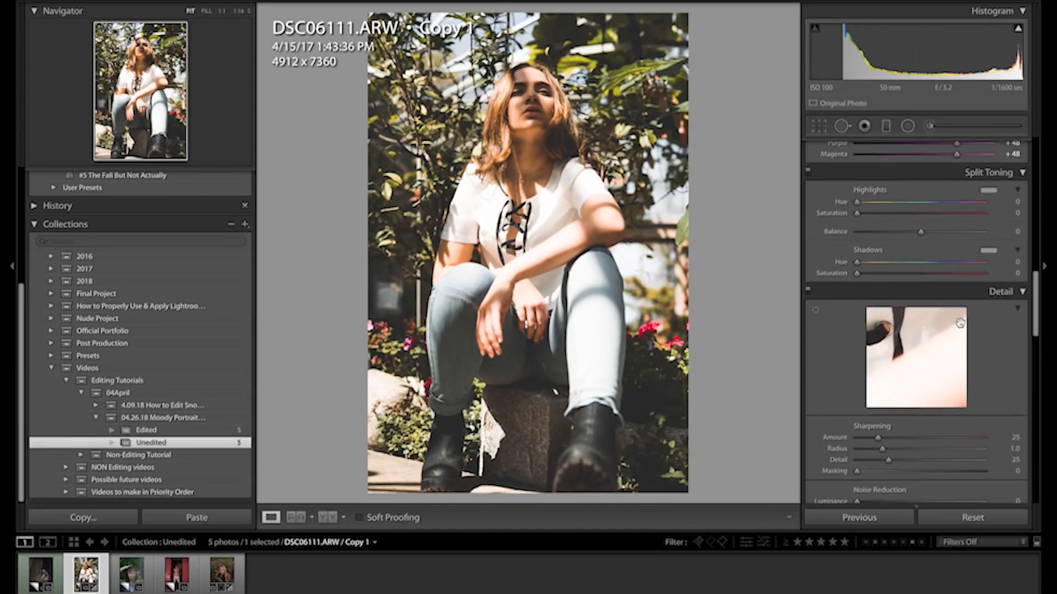
{"action": "scroll", "coordinate": [961, 323], "scroll_direction": "down", "scroll_amount": 10}
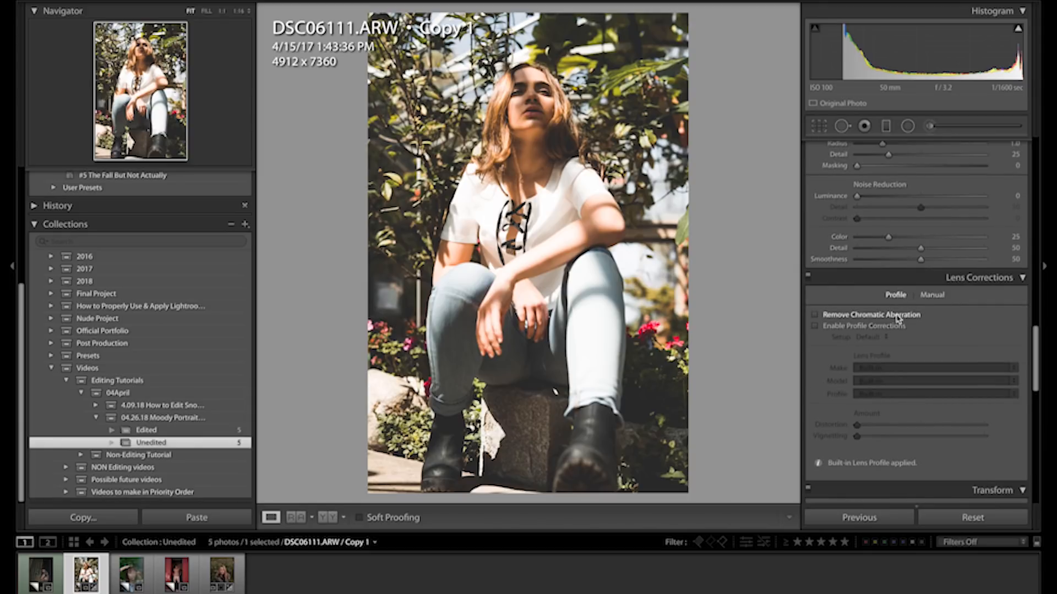
{"action": "left_click", "coordinate": [878, 327]}
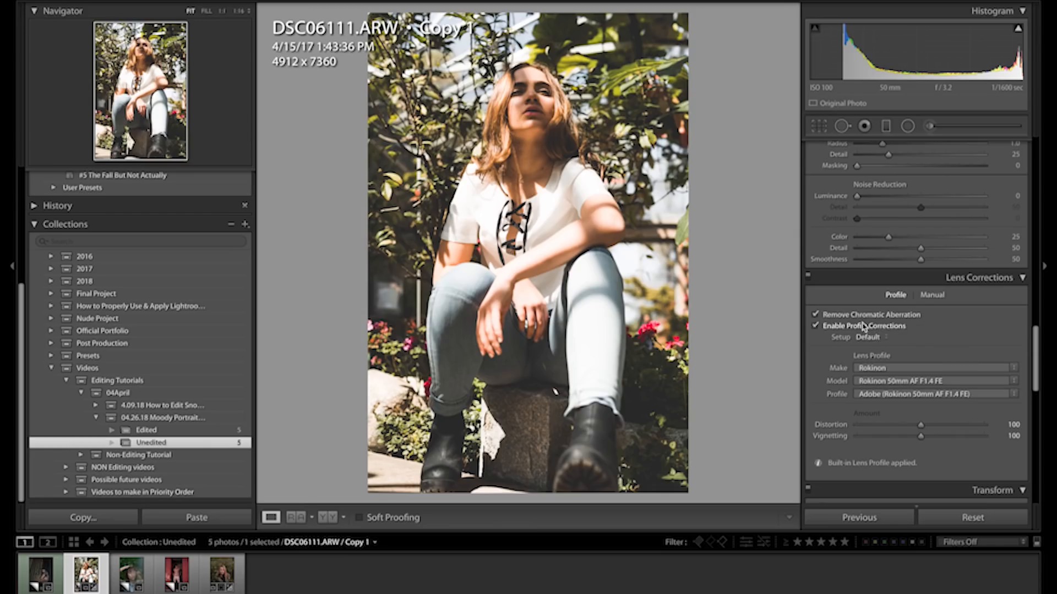
Split-tone the highlights blue with hue 208 and saturation 20.
{"action": "scroll", "coordinate": [863, 326], "scroll_direction": "up", "scroll_amount": 5}
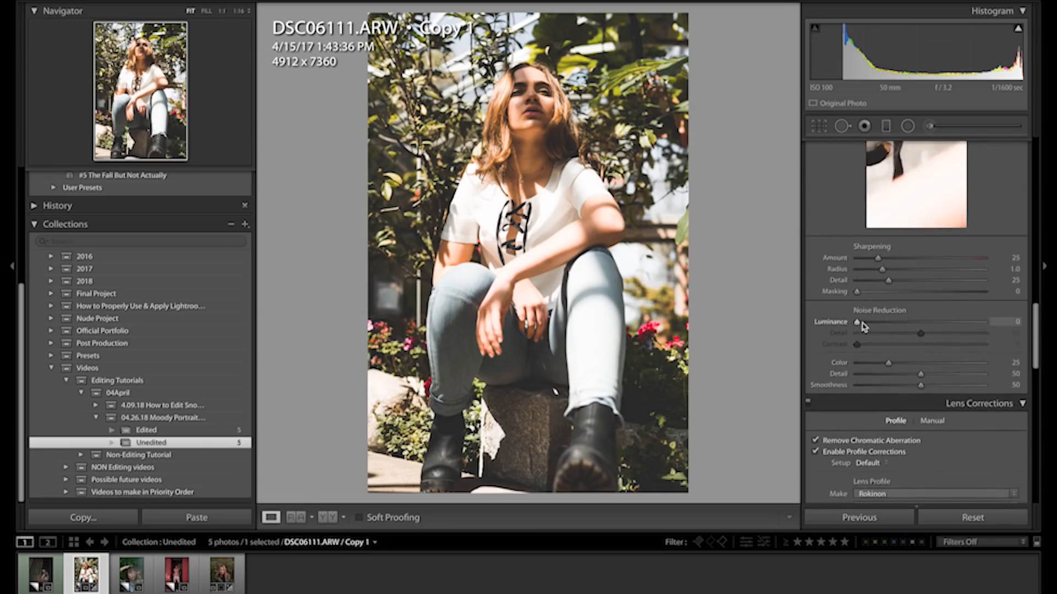
{"action": "scroll", "coordinate": [907, 359], "scroll_direction": "up", "scroll_amount": 3}
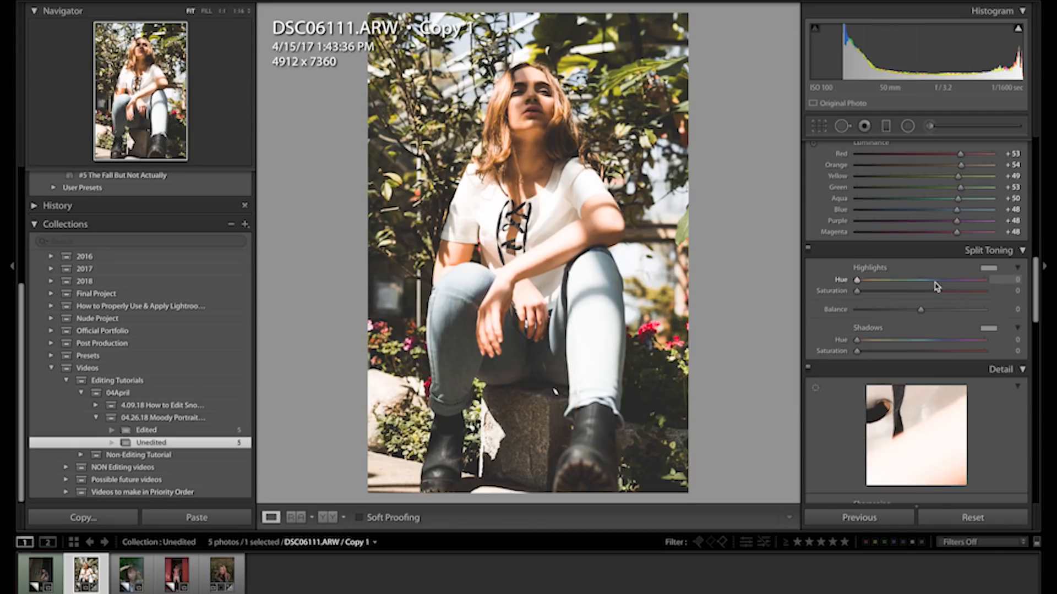
{"action": "left_click_drag", "start_coordinate": [936, 286], "coordinate": [933, 284]}
{"action": "left_click", "coordinate": [989, 268]}
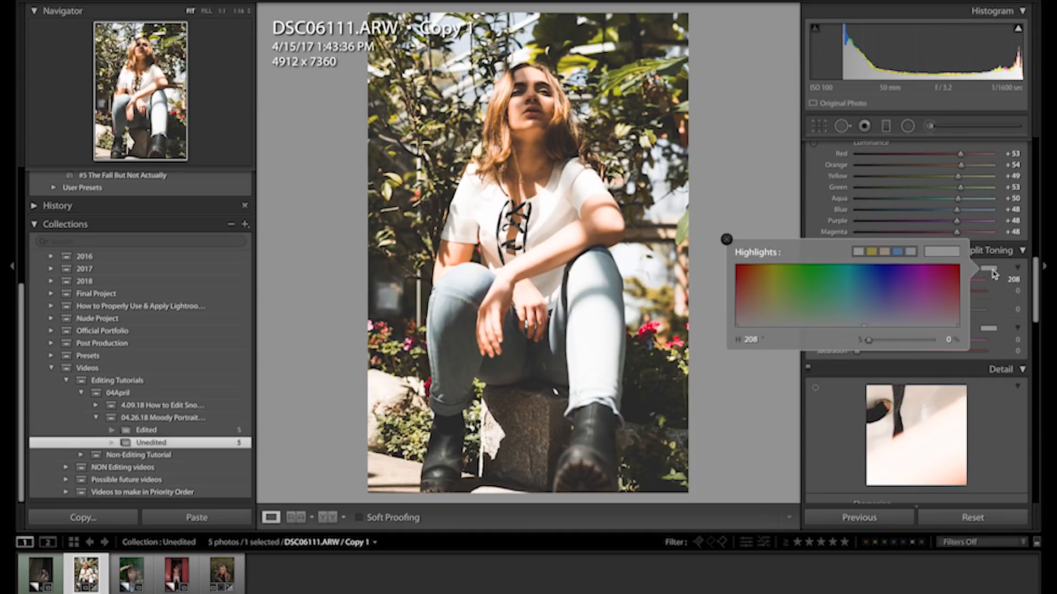
{"action": "left_click_drag", "start_coordinate": [864, 318], "coordinate": [864, 315]}
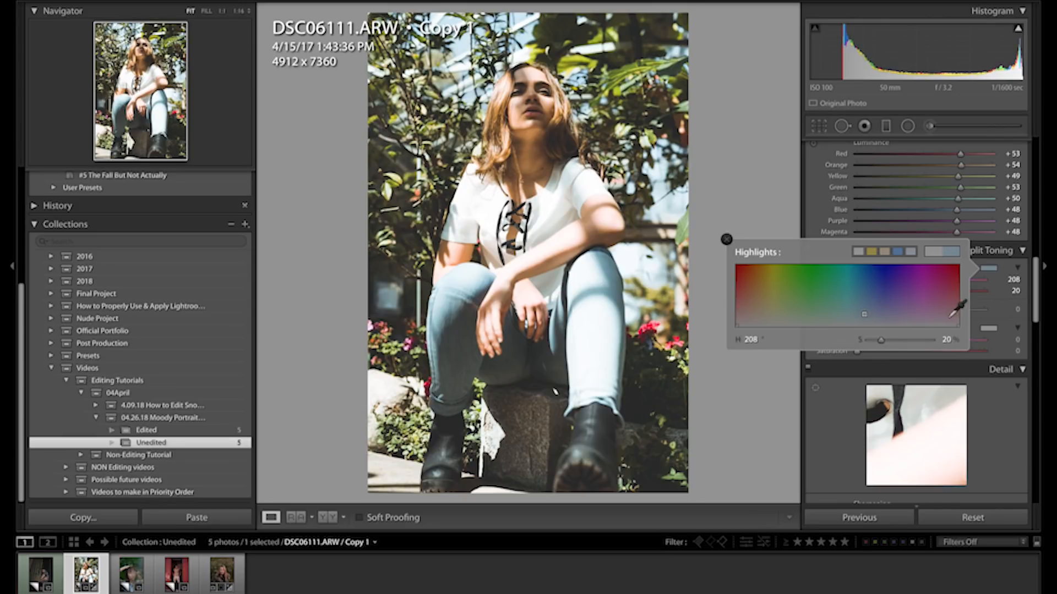
Split-tone the shadows a warm red-orange with hue 21 and saturation 17.
{"action": "left_click", "coordinate": [988, 328]}
{"action": "left_click_drag", "start_coordinate": [809, 352], "coordinate": [749, 377]}
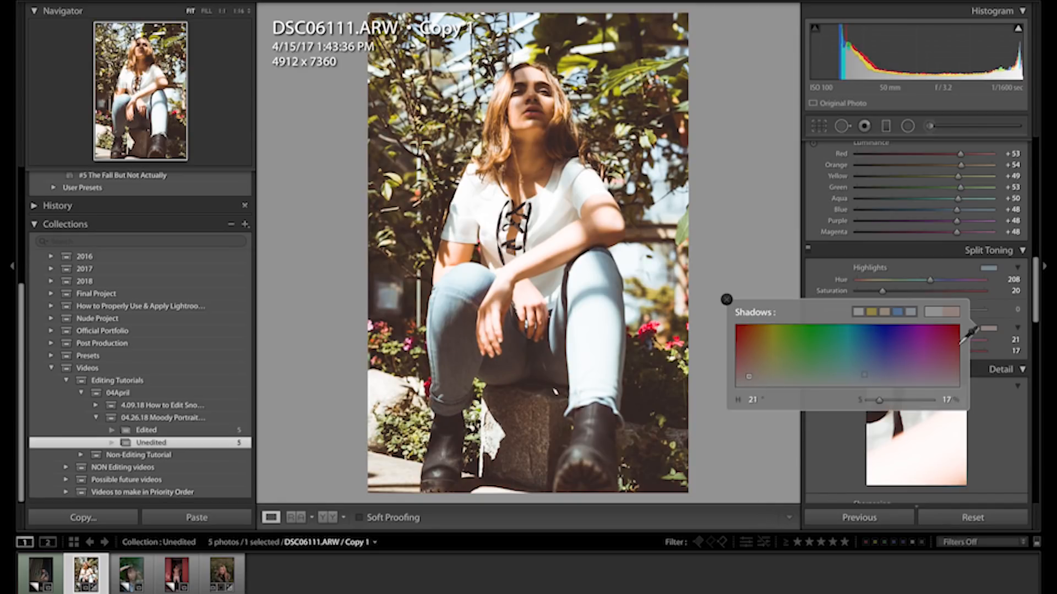
{"action": "left_click", "coordinate": [984, 334]}
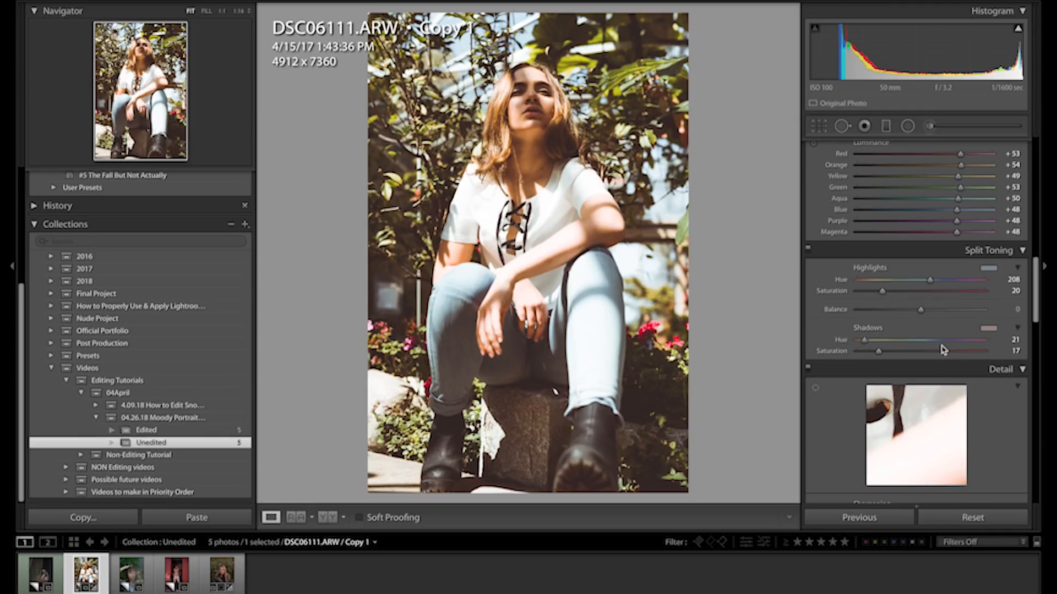
Add a subtle dark post-crop vignette with an amount of -16.
{"action": "scroll", "coordinate": [944, 324], "scroll_direction": "down", "scroll_amount": 10}
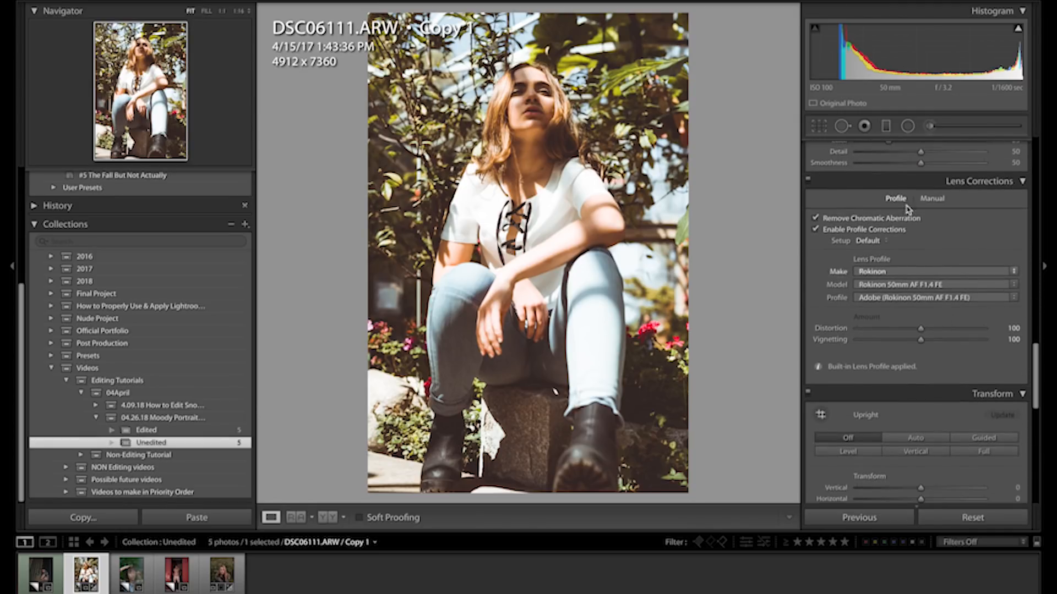
{"action": "scroll", "coordinate": [863, 378], "scroll_direction": "down", "scroll_amount": 3}
{"action": "scroll", "coordinate": [862, 378], "scroll_direction": "down", "scroll_amount": 5}
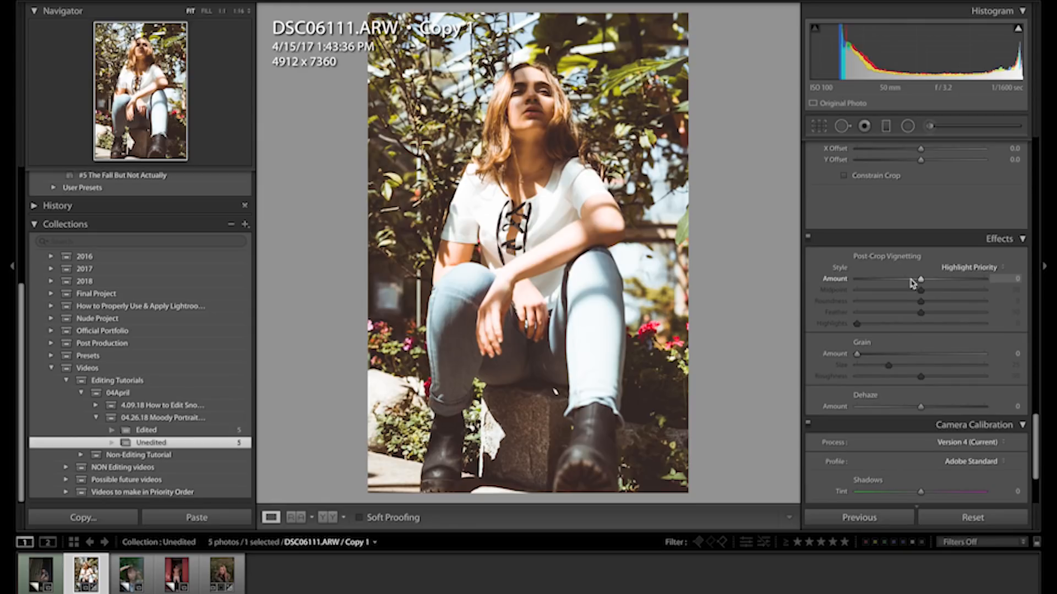
{"action": "left_click", "coordinate": [910, 279]}
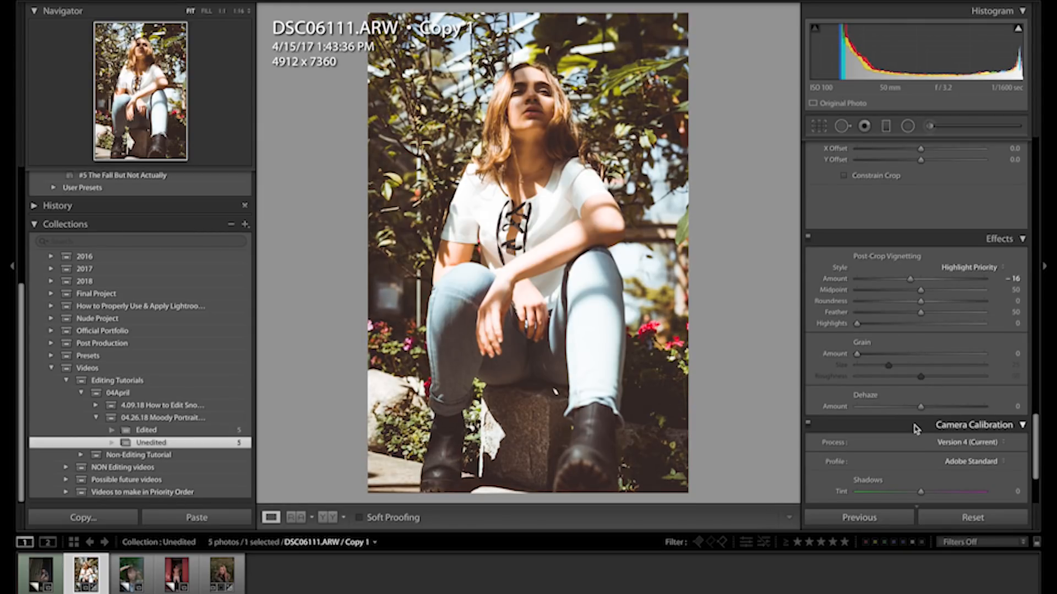
Try a grain amount of 60 and reset it to 0.
{"action": "scroll", "coordinate": [916, 436], "scroll_direction": "down", "scroll_amount": 1}
{"action": "left_click_drag", "start_coordinate": [857, 332], "coordinate": [939, 337]}
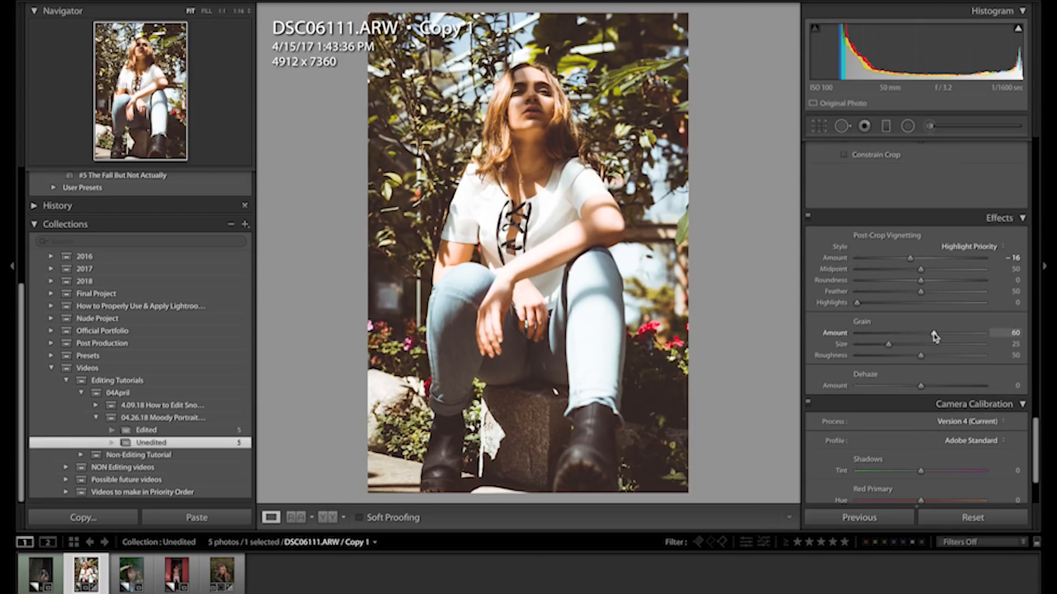
{"action": "left_click_drag", "start_coordinate": [934, 337], "coordinate": [801, 339]}
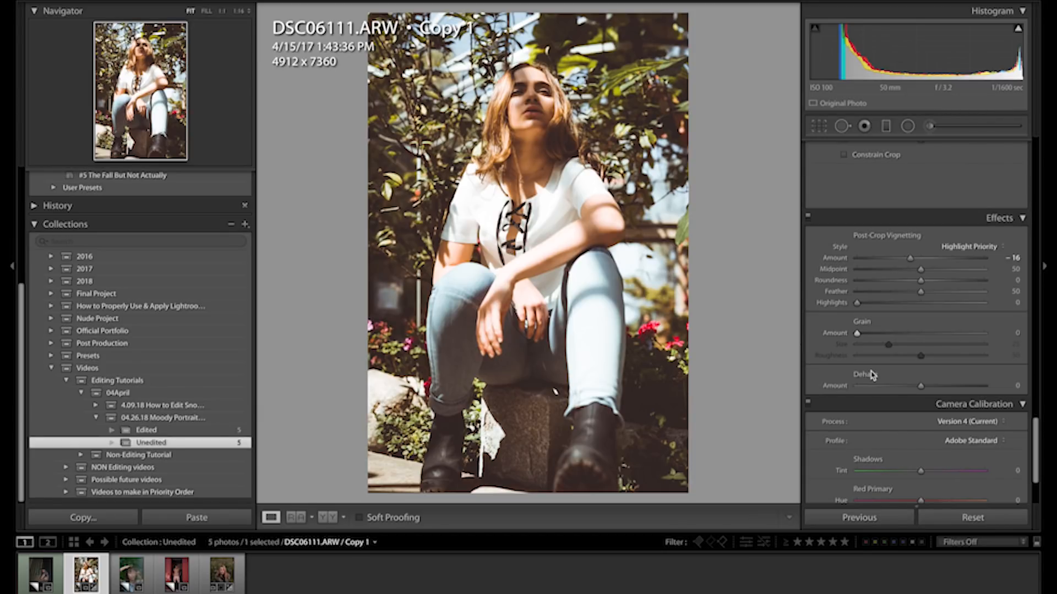
Paint over the bright areas of the jeans with a size 12 adjustment brush, setting its Highlights to -35.
{"action": "scroll", "coordinate": [871, 375], "scroll_direction": "up", "scroll_amount": 15}
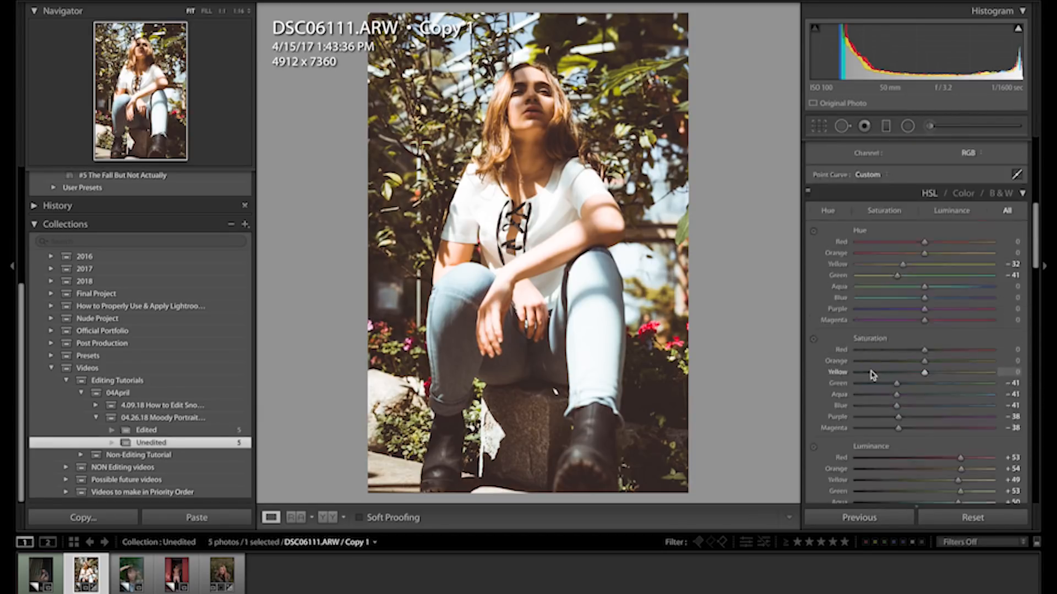
{"action": "scroll", "coordinate": [902, 283], "scroll_direction": "up", "scroll_amount": 5}
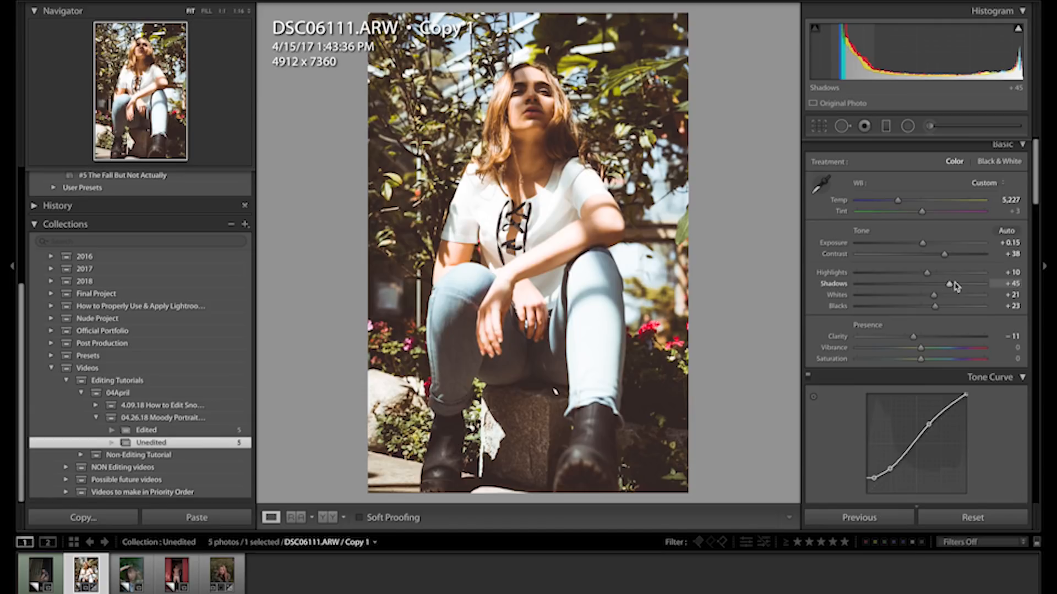
{"action": "left_click", "coordinate": [930, 126]}
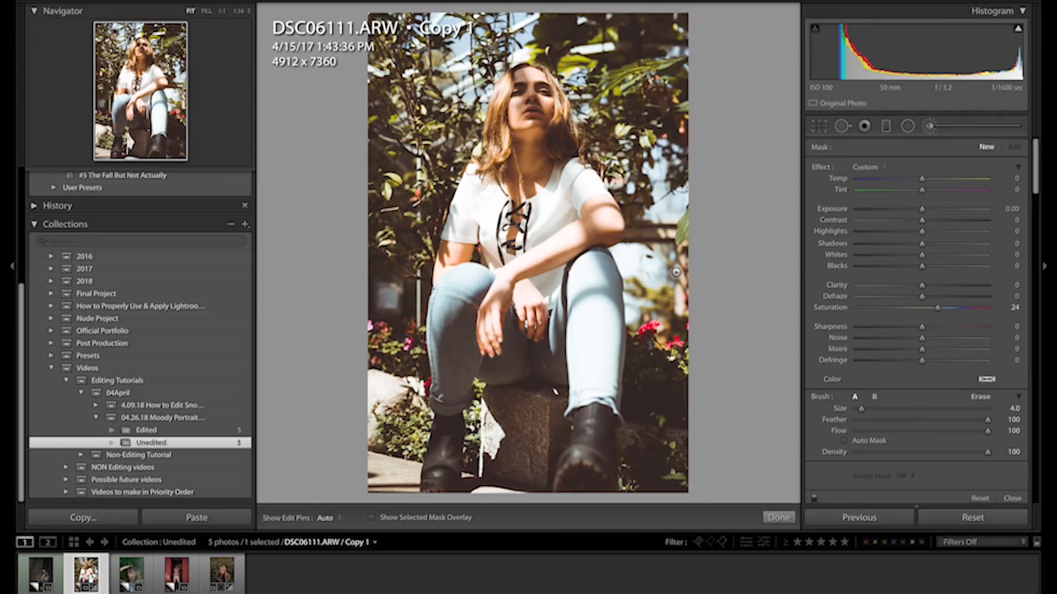
{"action": "key", "text": "h"}
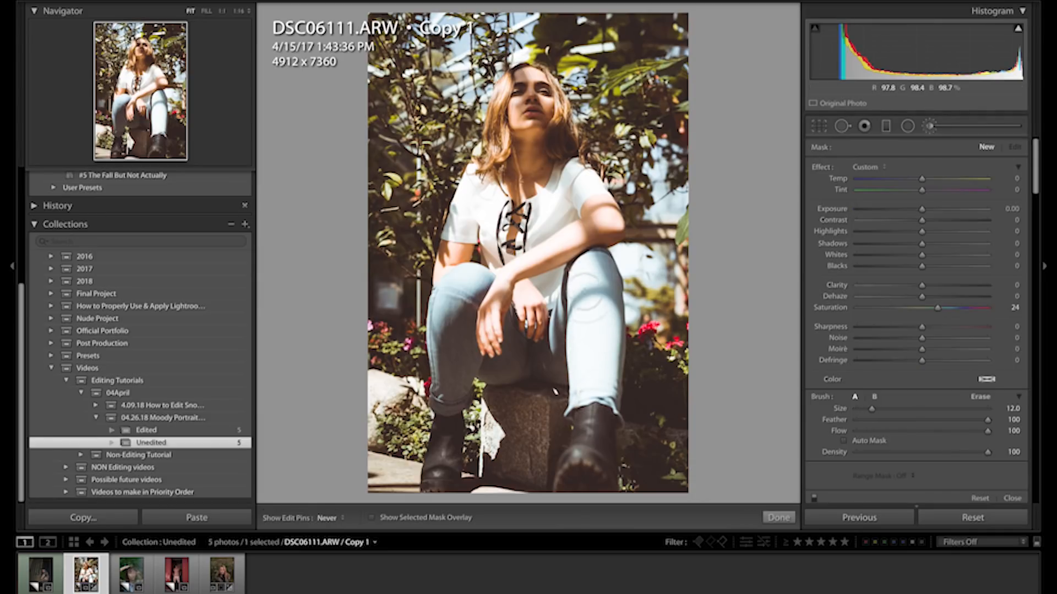
{"action": "left_click", "coordinate": [589, 308]}
{"action": "left_click_drag", "start_coordinate": [921, 231], "coordinate": [901, 235]}
{"action": "key", "text": "h"}
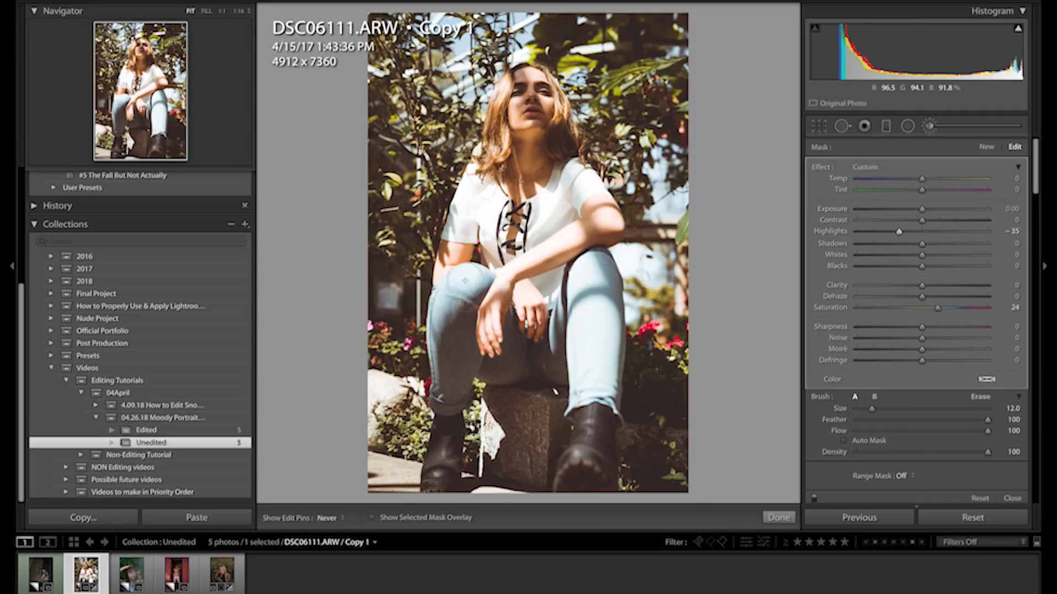
{"action": "key", "text": "h"}
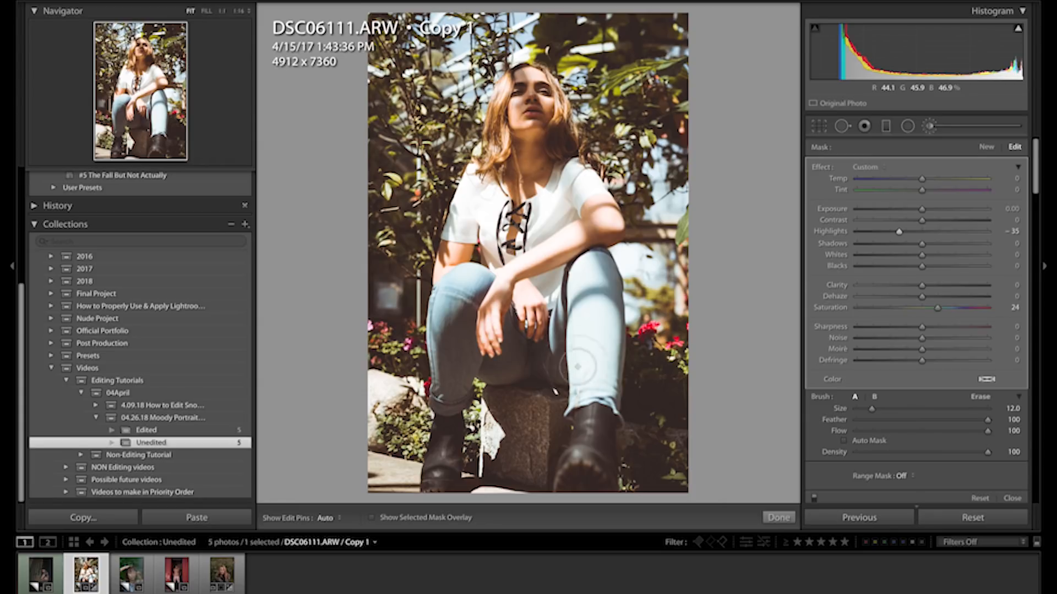
{"action": "key", "text": "h"}
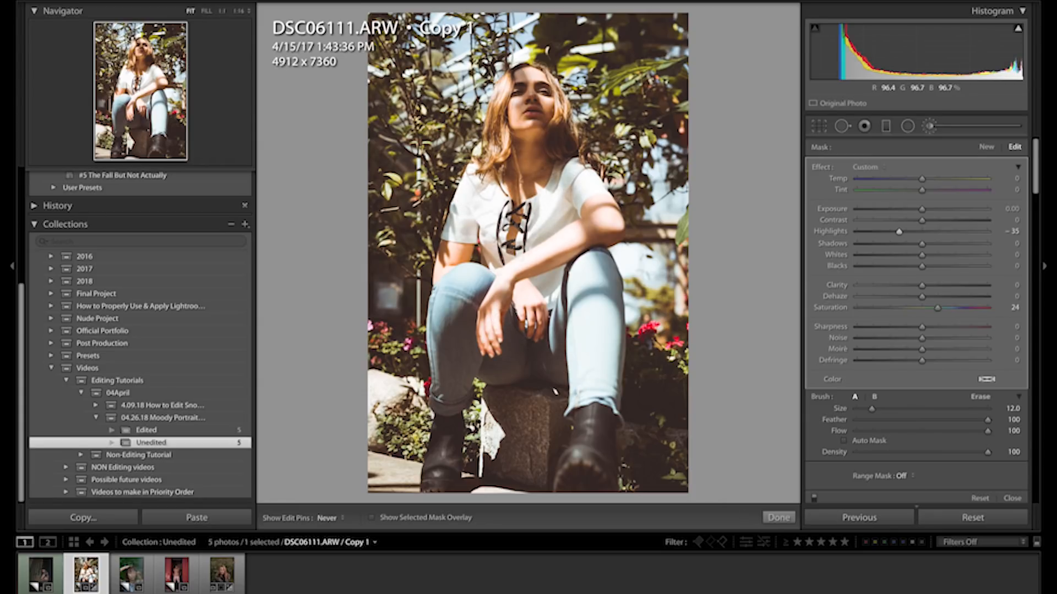
{"action": "key", "text": "h"}
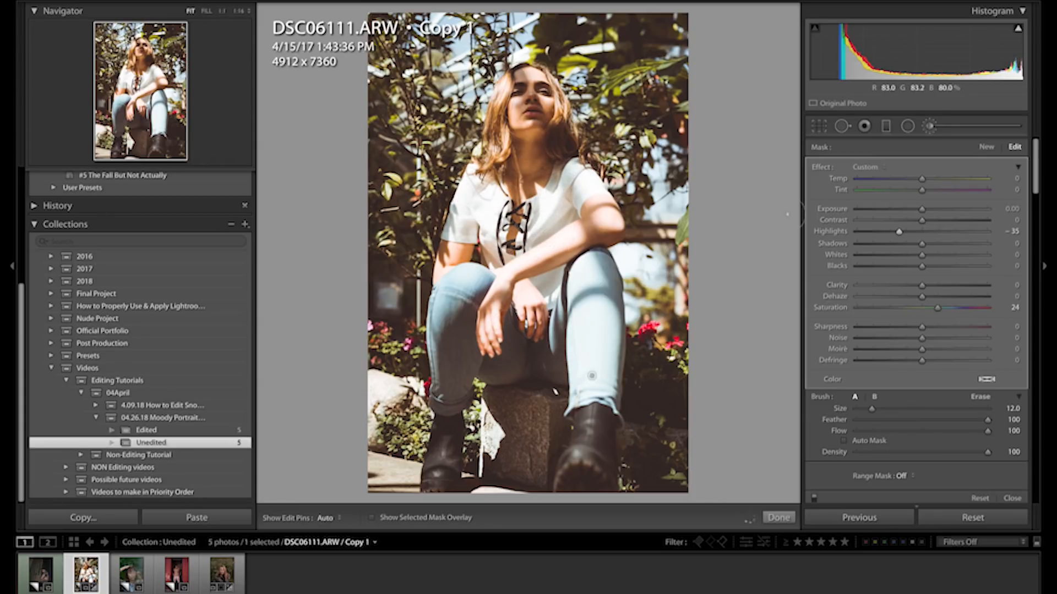
Compare the jeans with the brush adjustment off and on, and refine its mask using the size 13 eraser.
{"action": "left_click", "coordinate": [814, 499]}
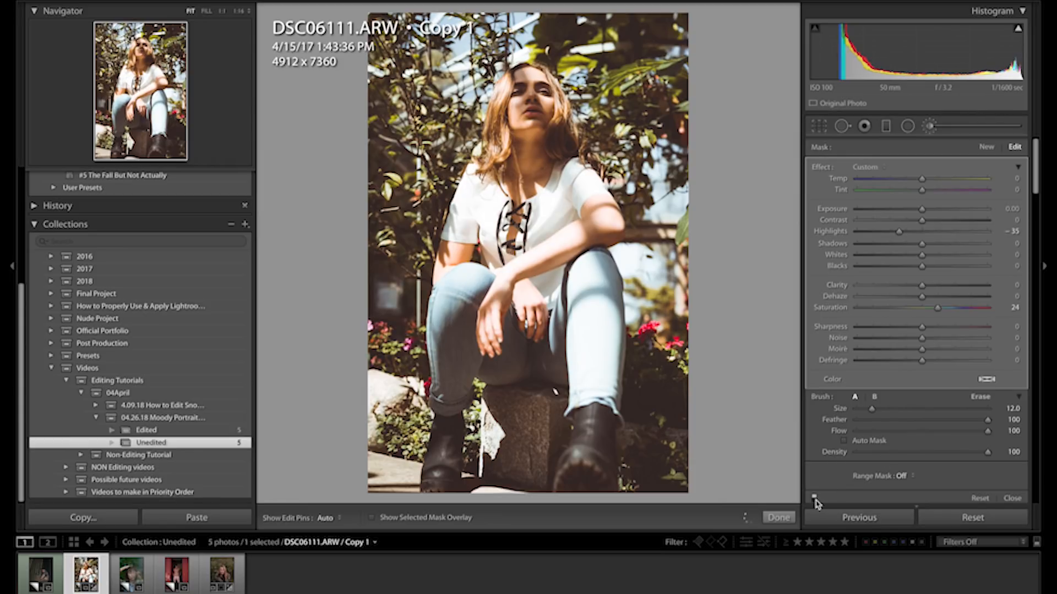
{"action": "left_click", "coordinate": [814, 499]}
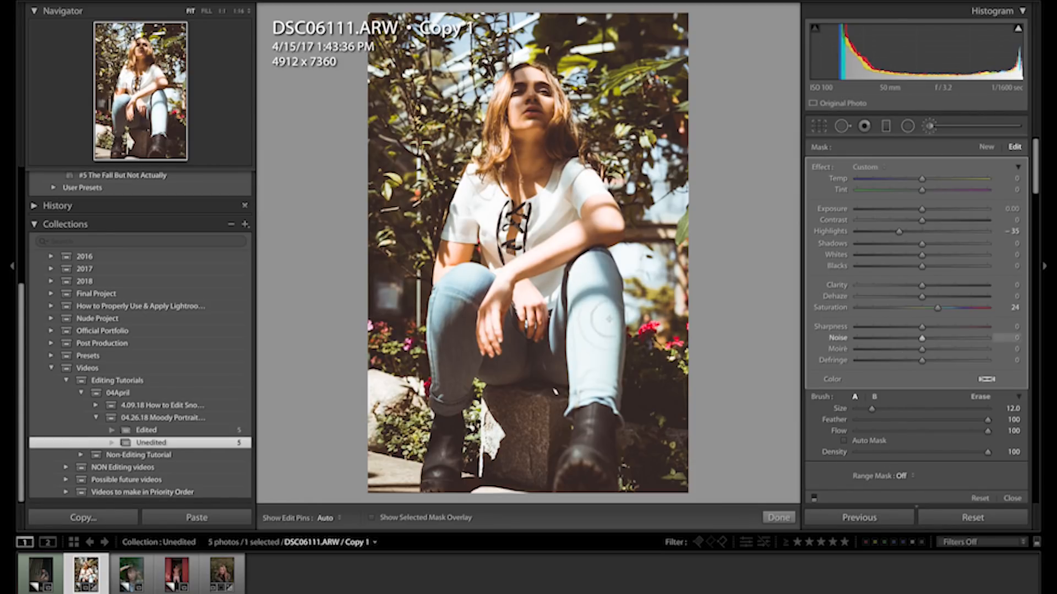
{"action": "key", "text": "alt"}
{"action": "key", "text": "h"}
{"action": "scroll", "coordinate": [463, 254], "scroll_direction": "up", "scroll_amount": 5}
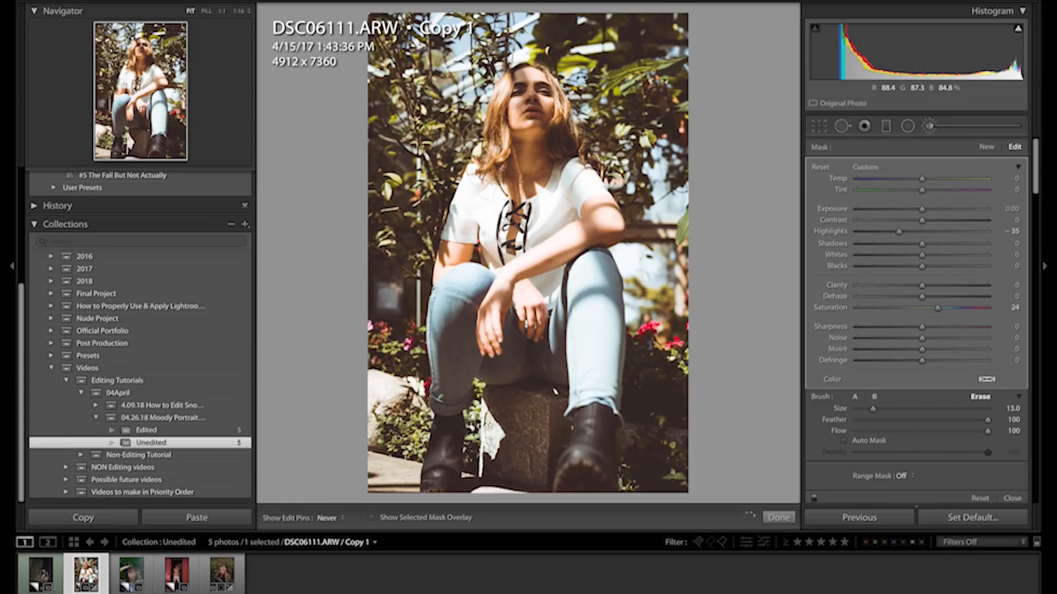
{"action": "key", "text": "h"}
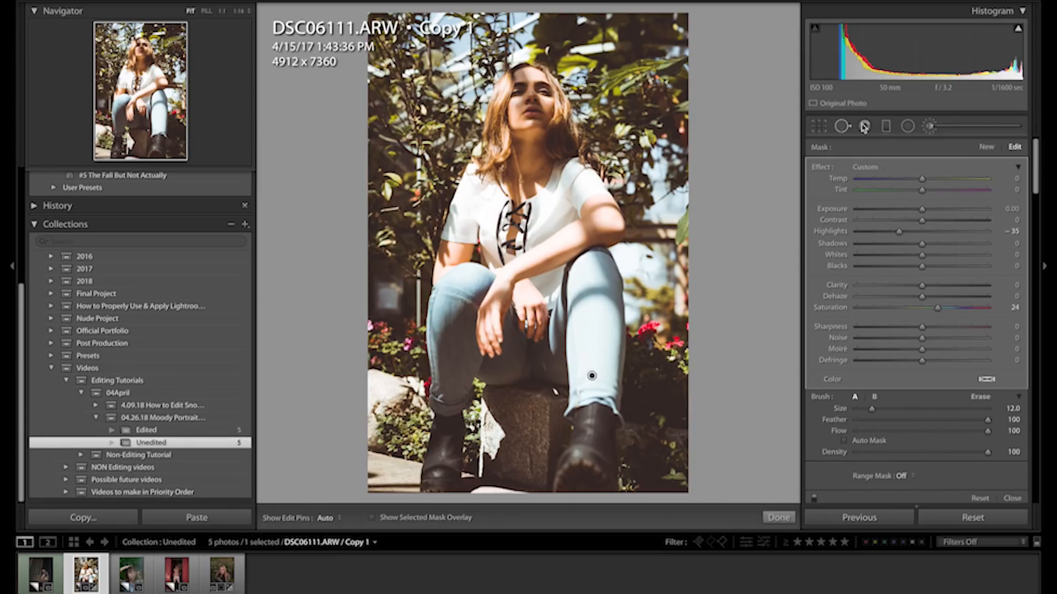
{"action": "left_click", "coordinate": [930, 127]}
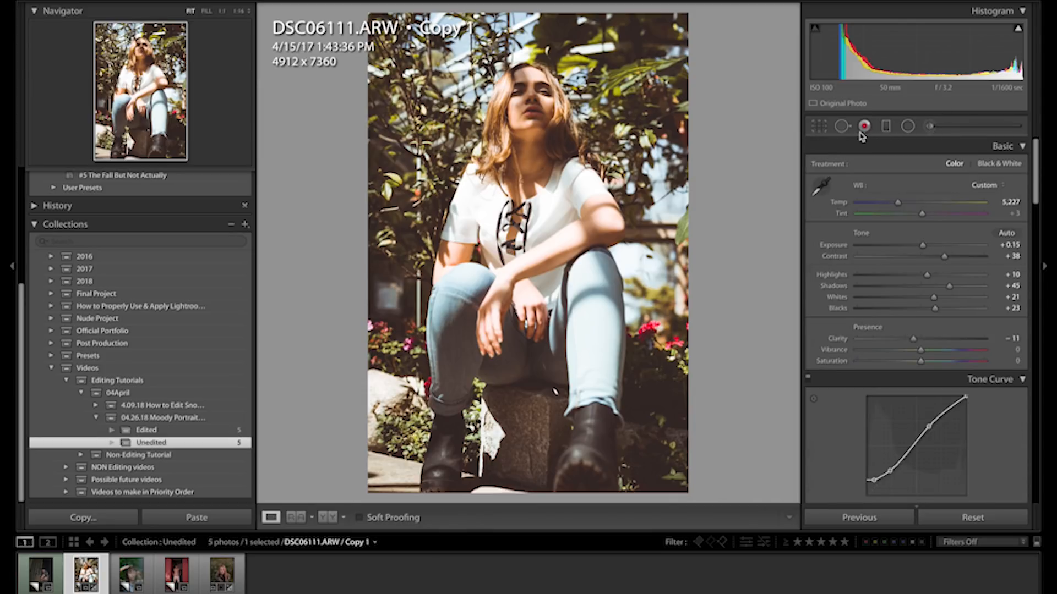
Draw a tall elliptical radial filter over the foliage along the photo's upper left edge.
{"action": "left_click", "coordinate": [908, 126]}
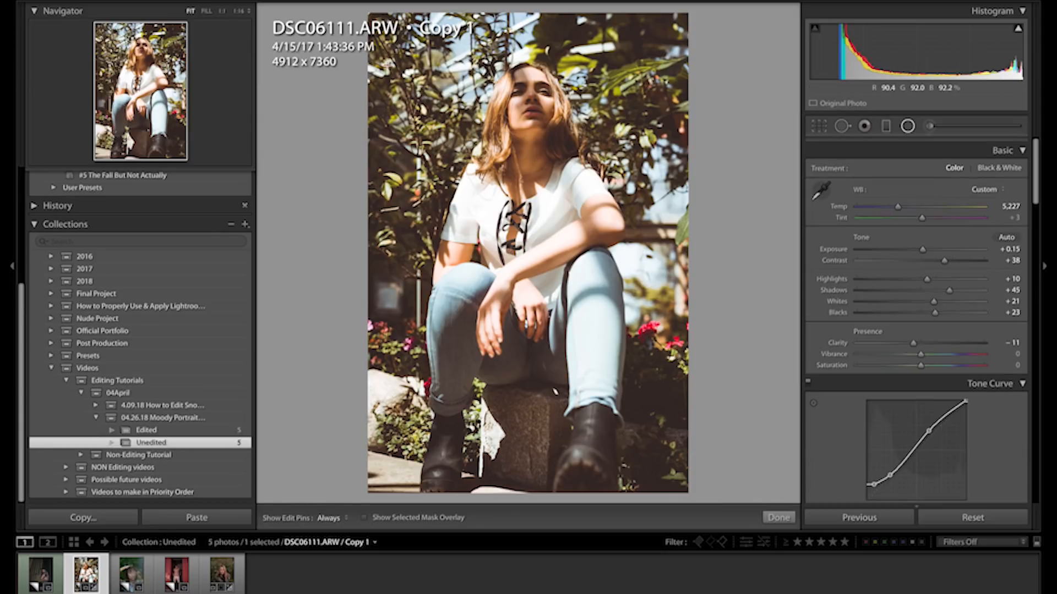
{"action": "left_click_drag", "start_coordinate": [363, 110], "coordinate": [454, 366]}
{"action": "left_click_drag", "start_coordinate": [388, 65], "coordinate": [388, 64]}
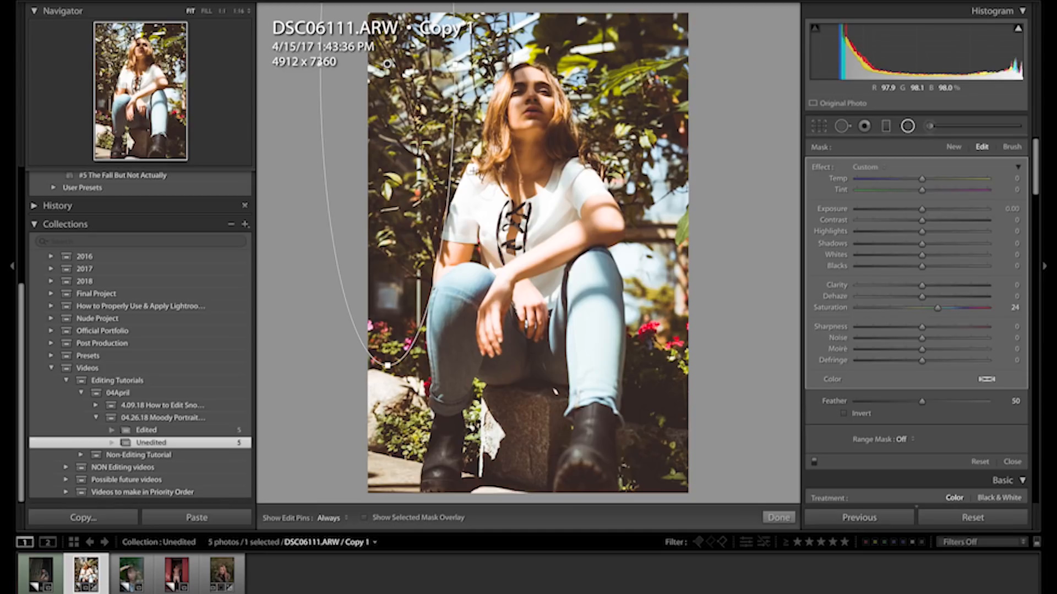
Rotate and reposition the radial filter diagonally from the photo's upper left corner toward the woman, and invert its mask.
{"action": "left_click_drag", "start_coordinate": [461, 106], "coordinate": [430, 126]}
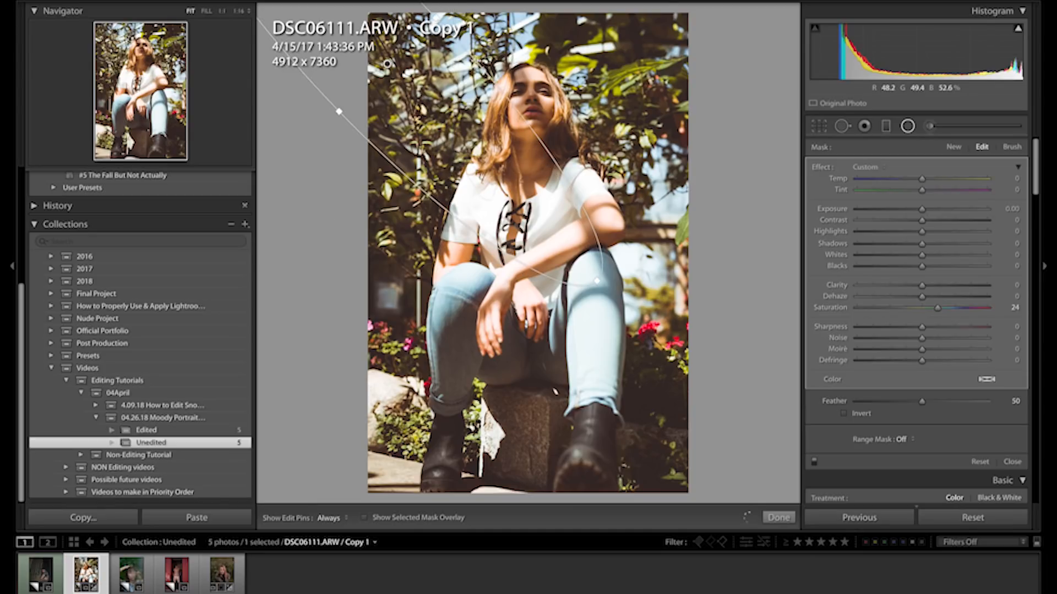
{"action": "left_click_drag", "start_coordinate": [477, 71], "coordinate": [552, 99]}
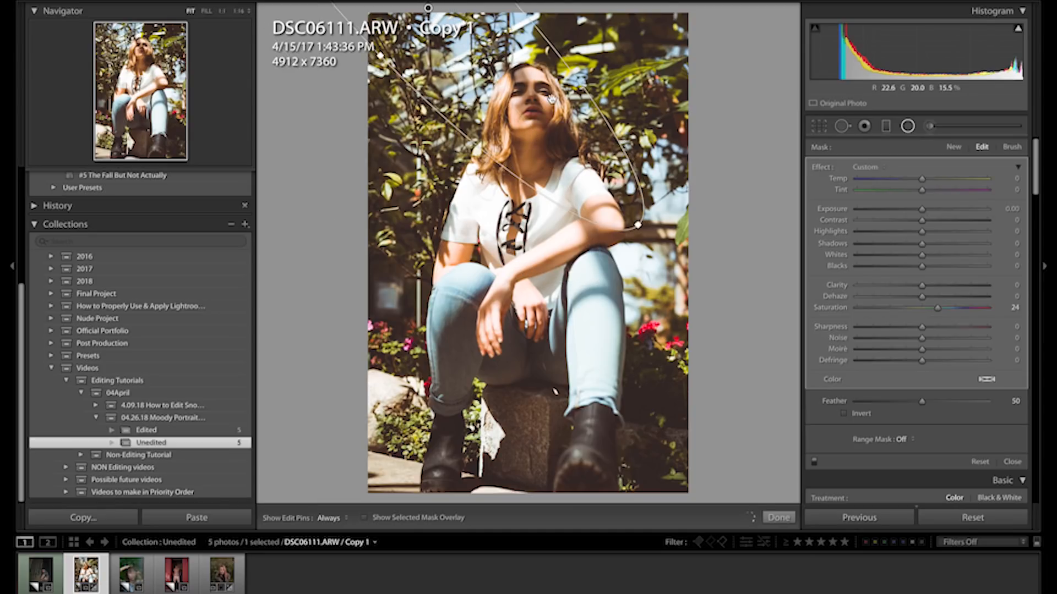
{"action": "left_click", "coordinate": [857, 413]}
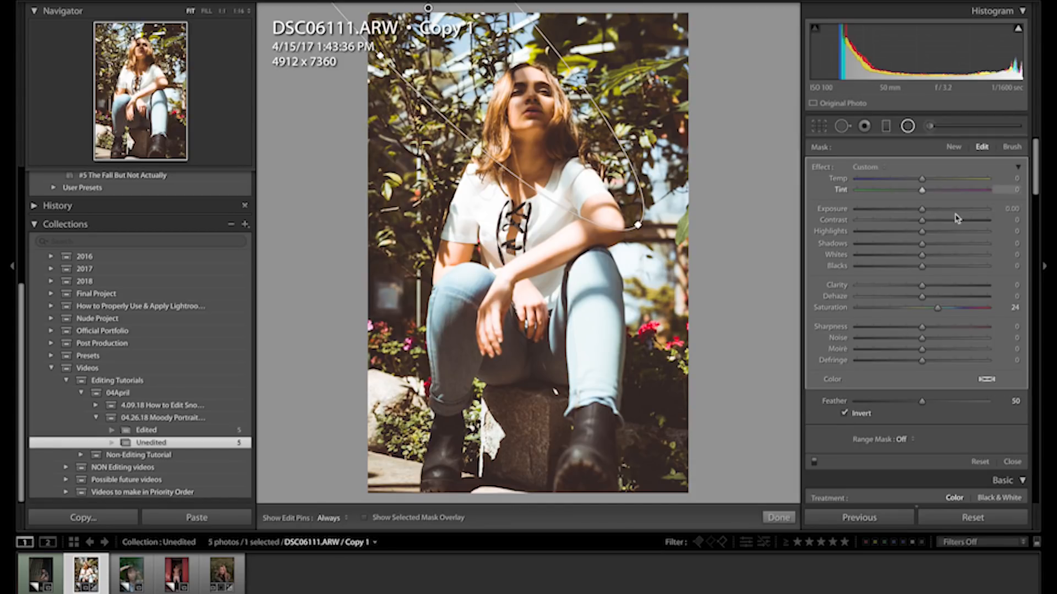
Set the radial filter's Exposure to 0.27 and compare the photo with the filter off and on.
{"action": "left_click_drag", "start_coordinate": [925, 214], "coordinate": [925, 211]}
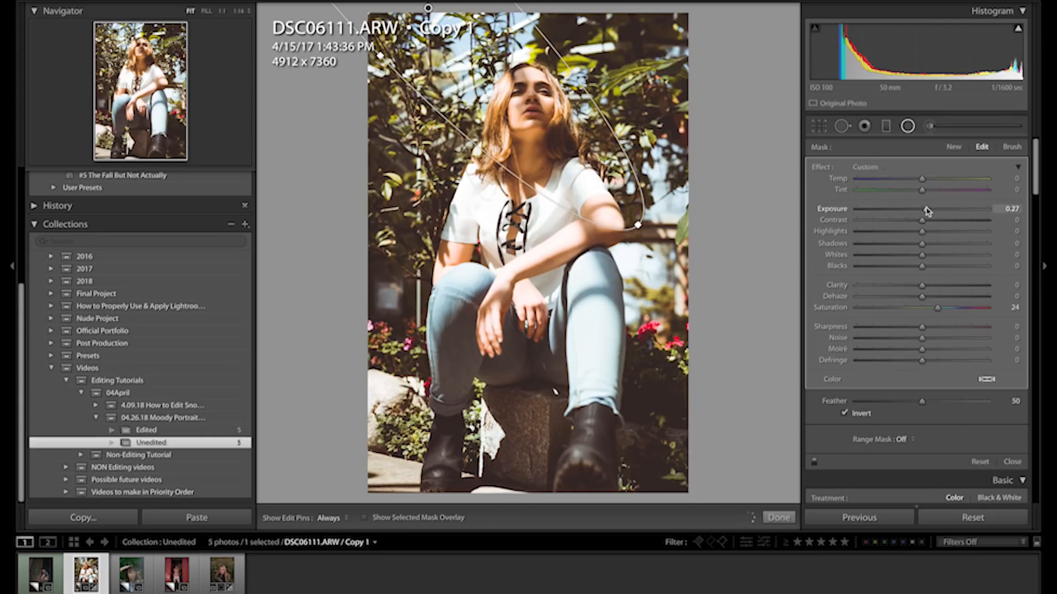
{"action": "left_click", "coordinate": [814, 463]}
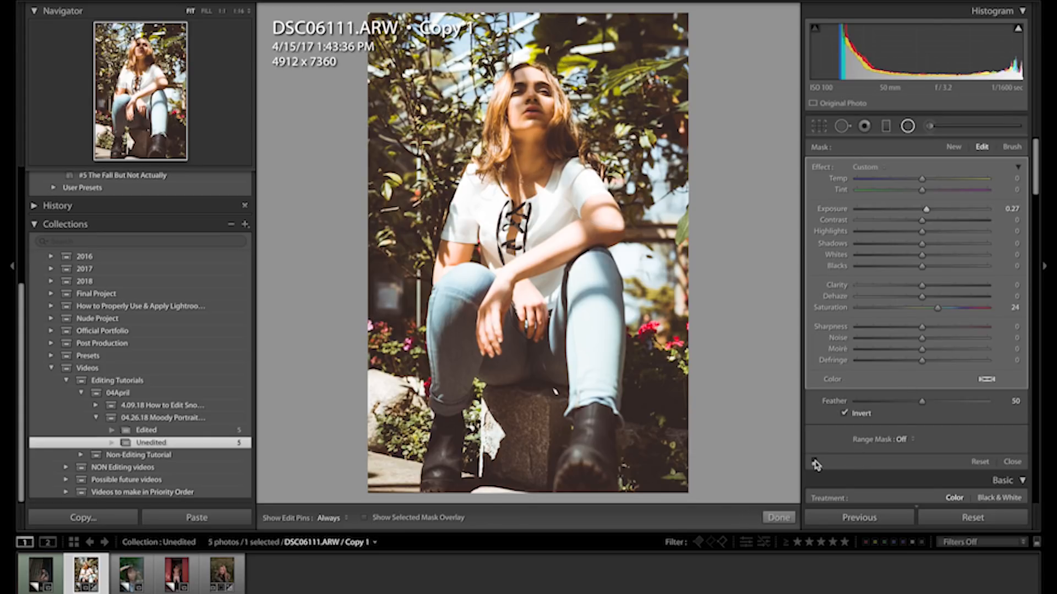
{"action": "left_click", "coordinate": [814, 463]}
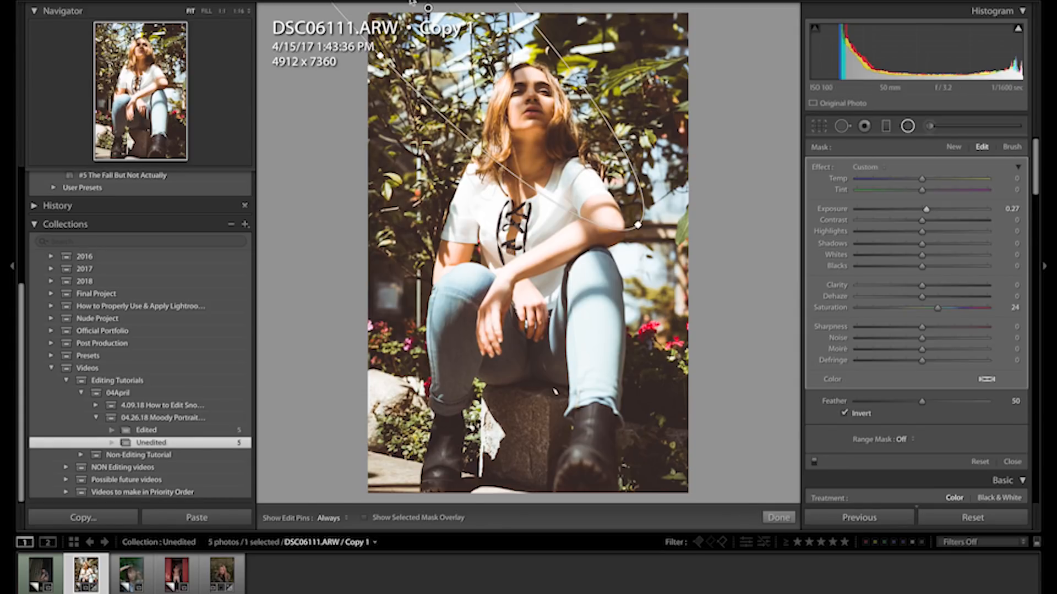
{"action": "left_click", "coordinate": [907, 127]}
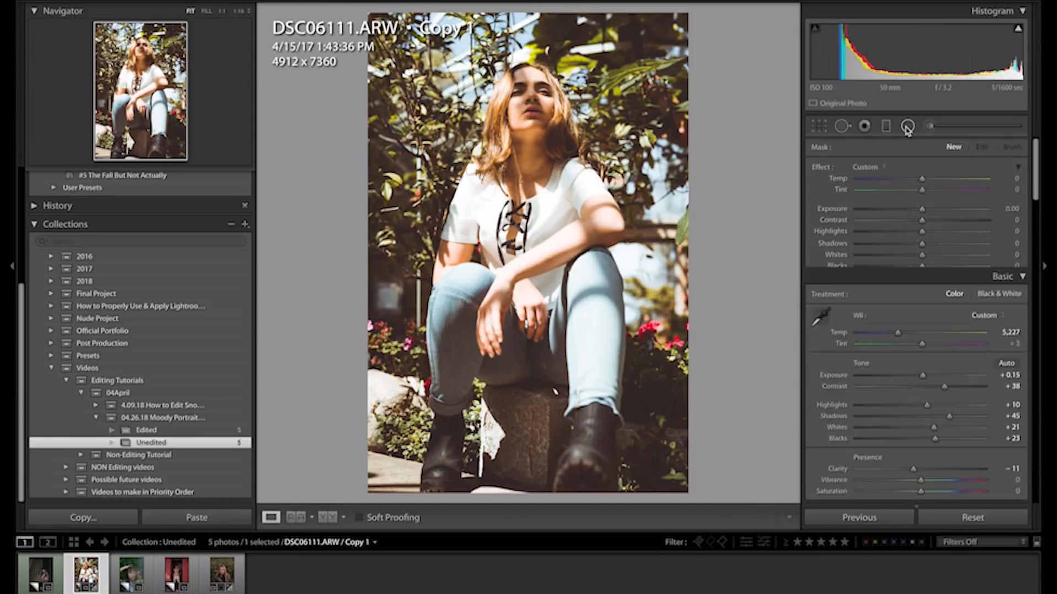
{"action": "left_click", "coordinate": [908, 126]}
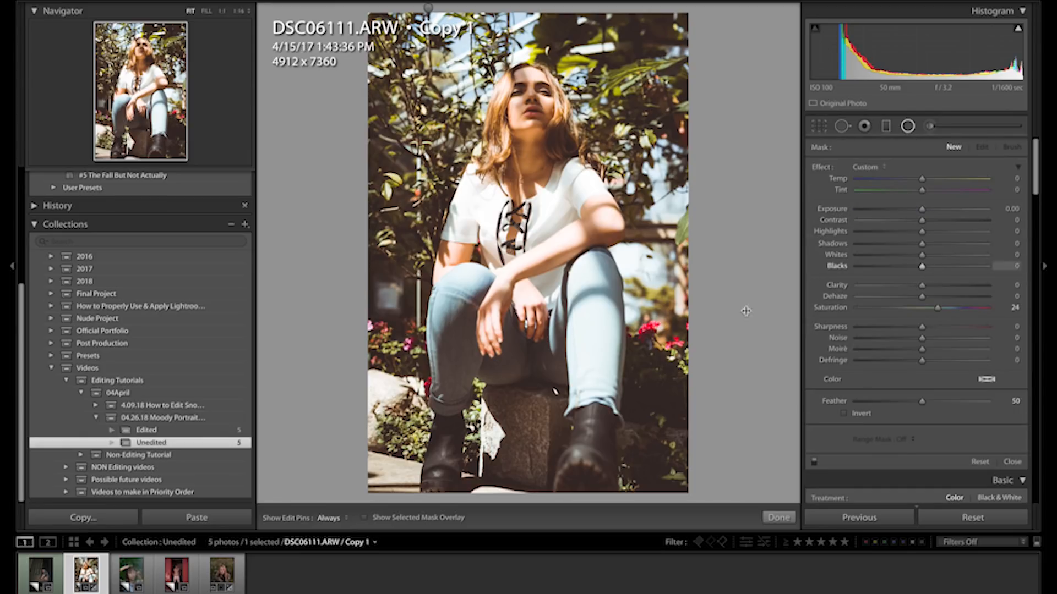
Set the inverted radial filter's Exposure to 0.52, Highlights to 23 and Shadows to -41, and close the filter.
{"action": "left_click", "coordinate": [428, 9]}
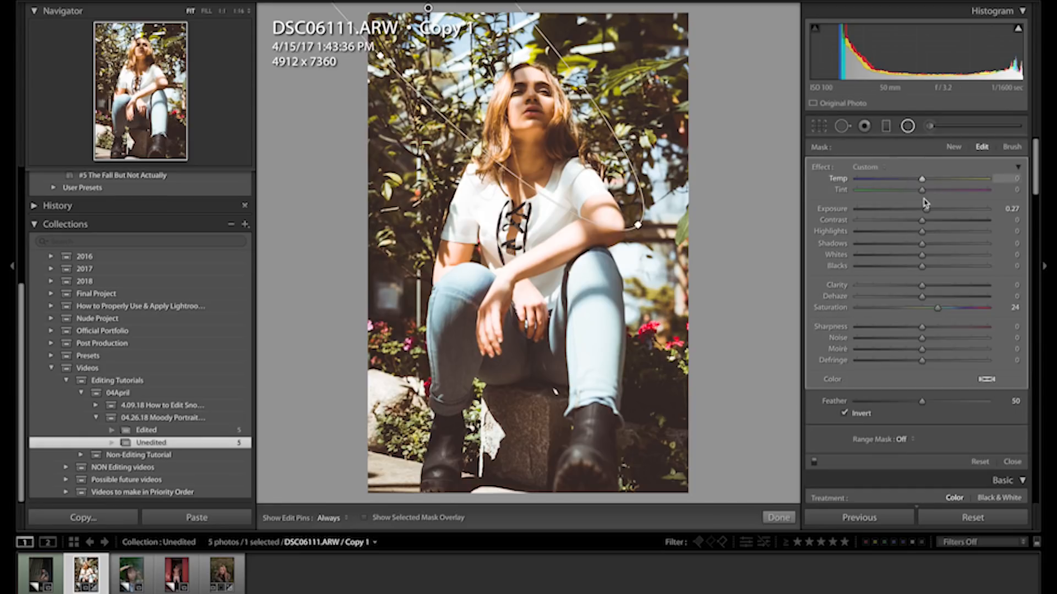
{"action": "left_click_drag", "start_coordinate": [923, 212], "coordinate": [923, 210]}
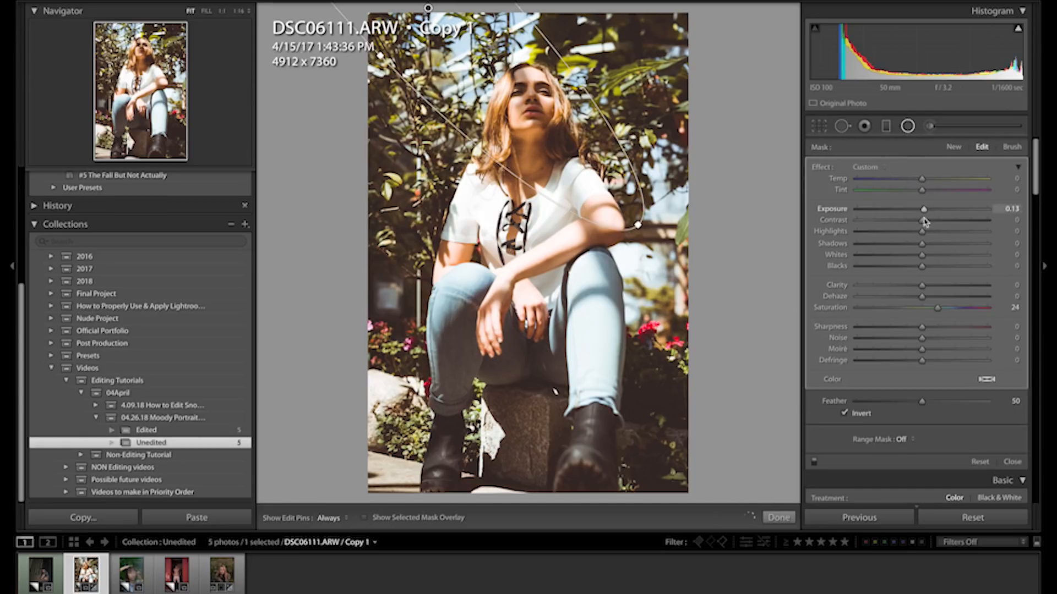
{"action": "left_click", "coordinate": [934, 243]}
{"action": "left_click_drag", "start_coordinate": [917, 247], "coordinate": [892, 245]}
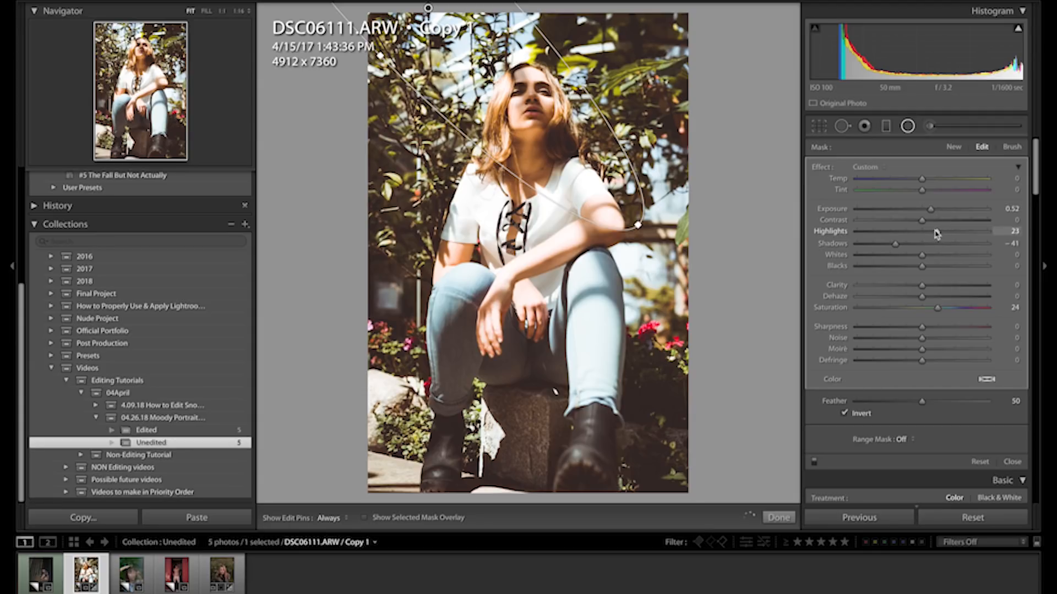
{"action": "left_click", "coordinate": [907, 126]}
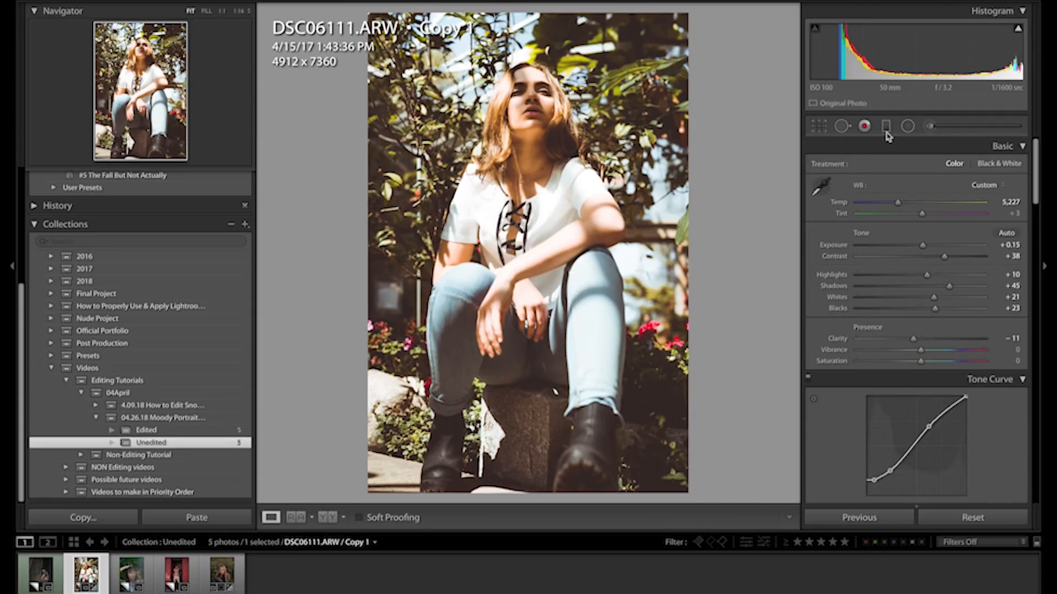
Compare the photo with the radial filter adjustments switched off and on.
{"action": "left_click", "coordinate": [908, 126]}
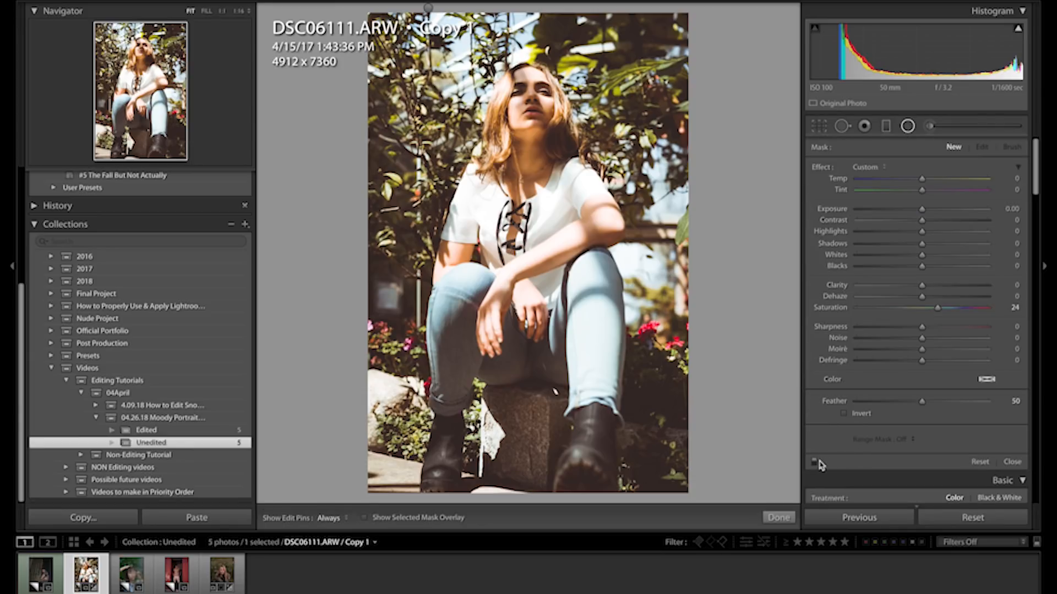
{"action": "left_click", "coordinate": [815, 462]}
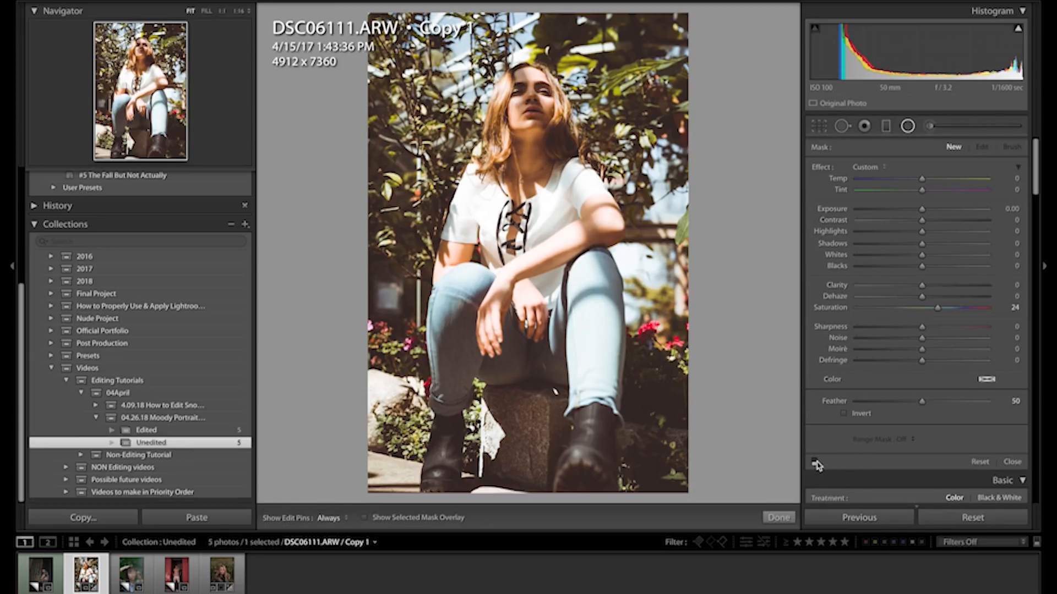
{"action": "left_click", "coordinate": [815, 463]}
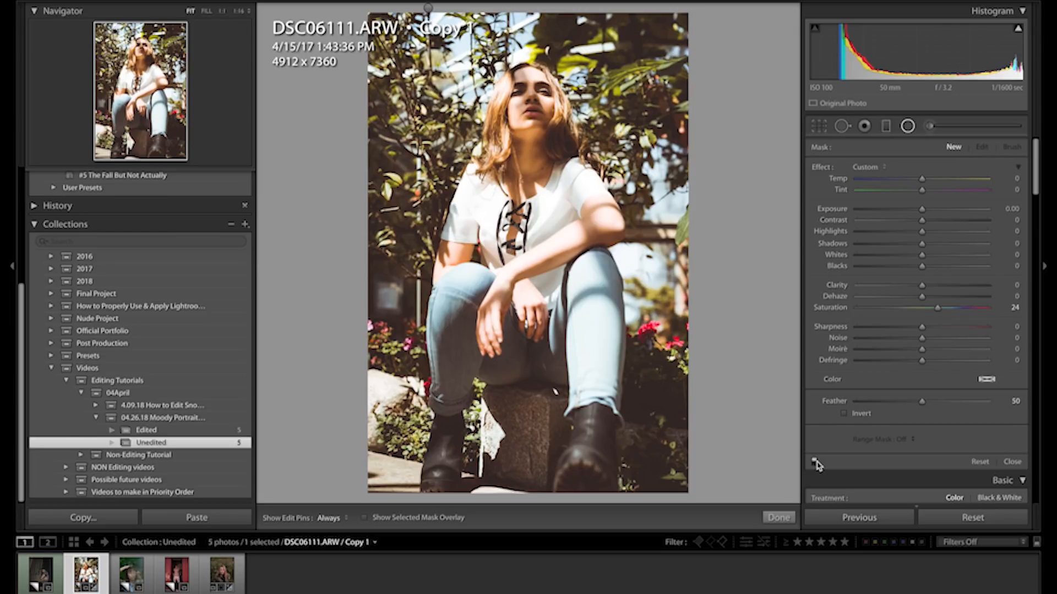
{"action": "left_click", "coordinate": [815, 463]}
{"action": "left_click", "coordinate": [815, 463]}
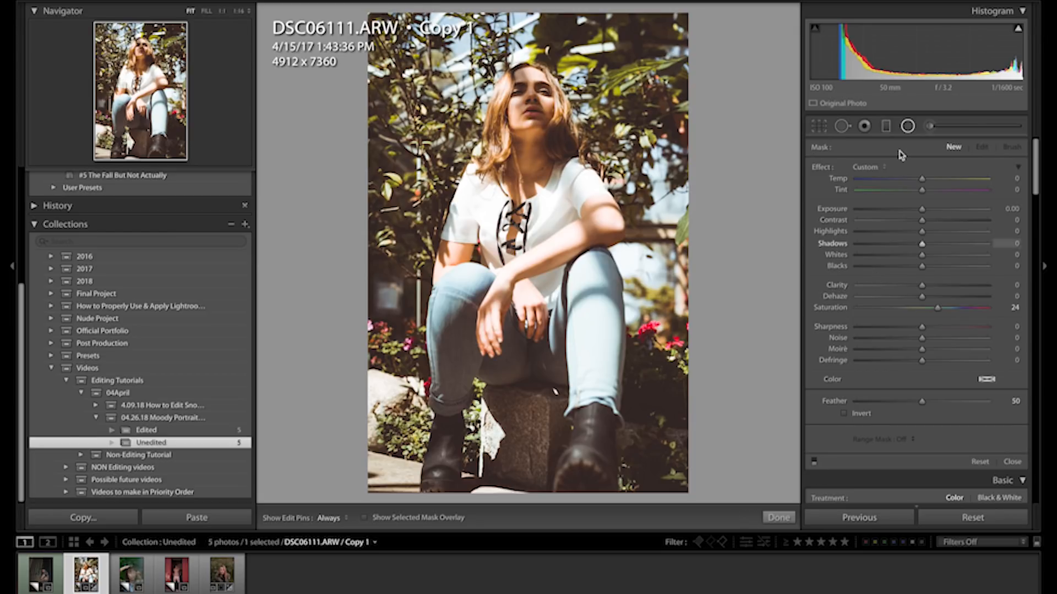
Compare the finished edit with the original by resetting all settings and undoing the reset, twice.
{"action": "left_click", "coordinate": [930, 127]}
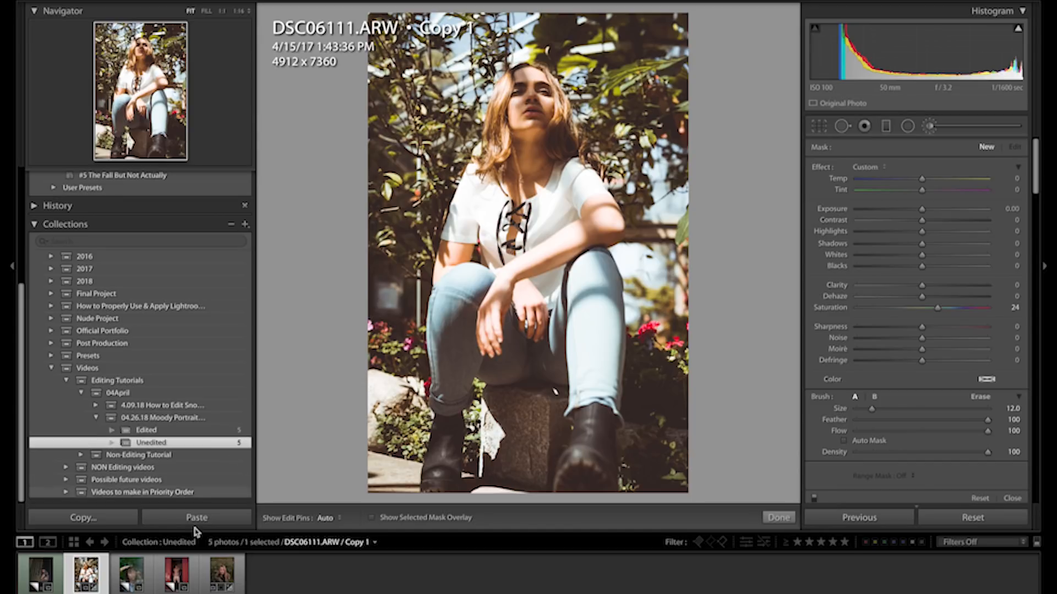
{"action": "left_click", "coordinate": [956, 524]}
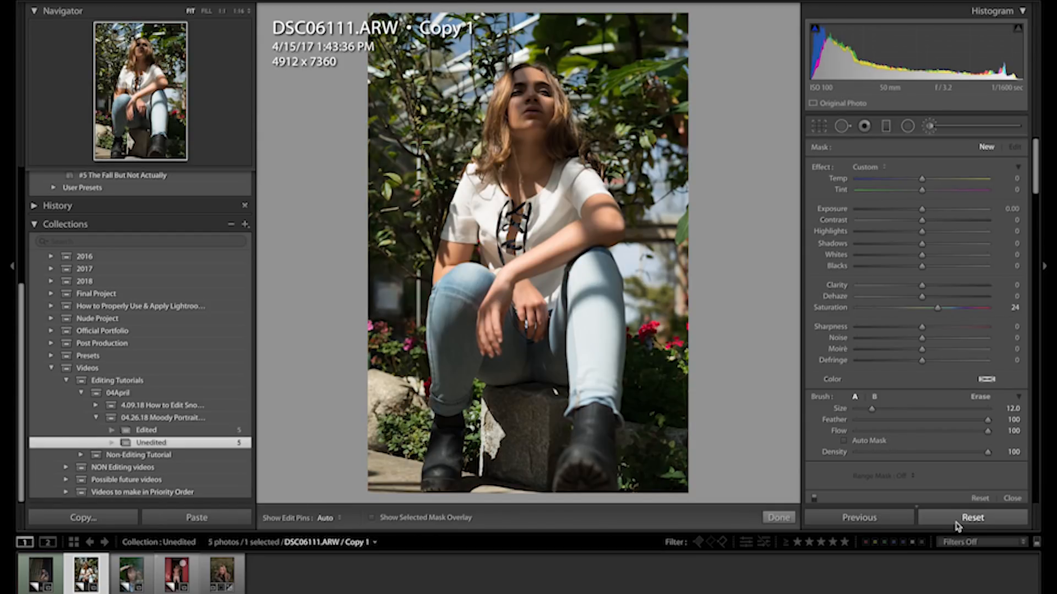
{"action": "key", "text": "ctrl+z"}
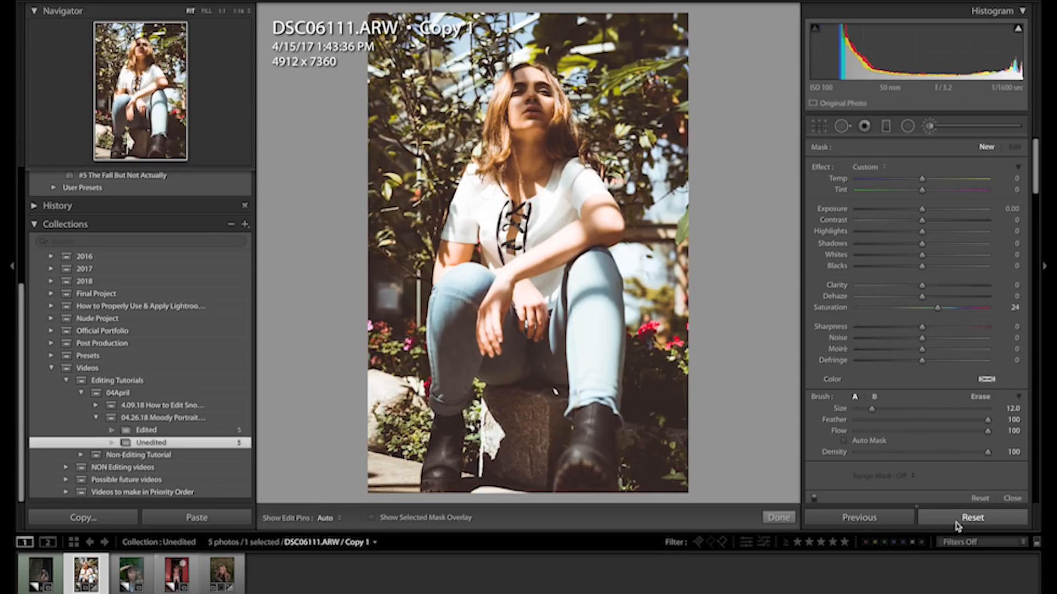
{"action": "left_click", "coordinate": [955, 523]}
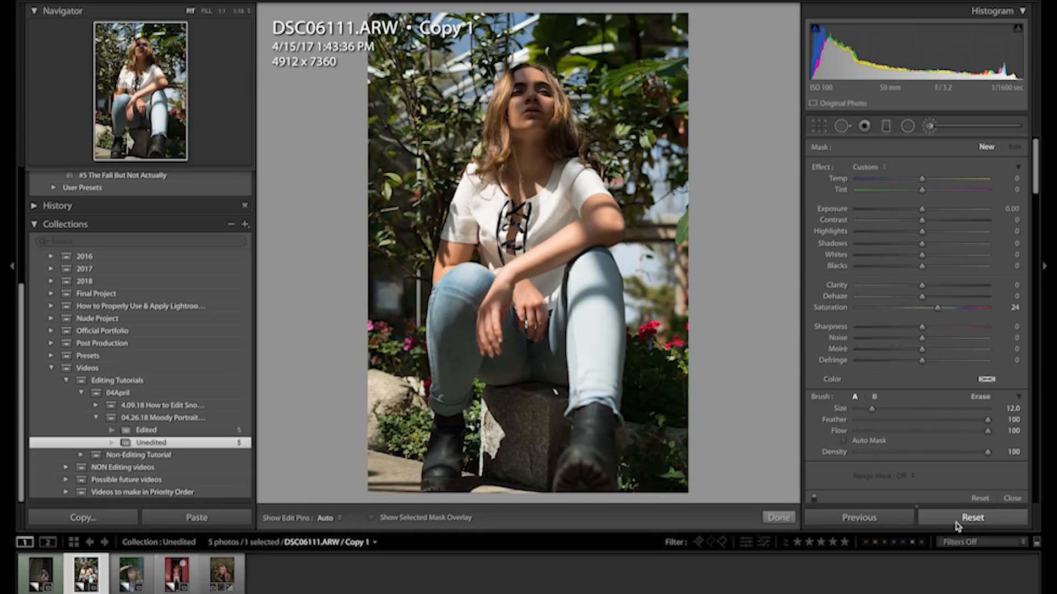
{"action": "key", "text": "ctrl+z"}
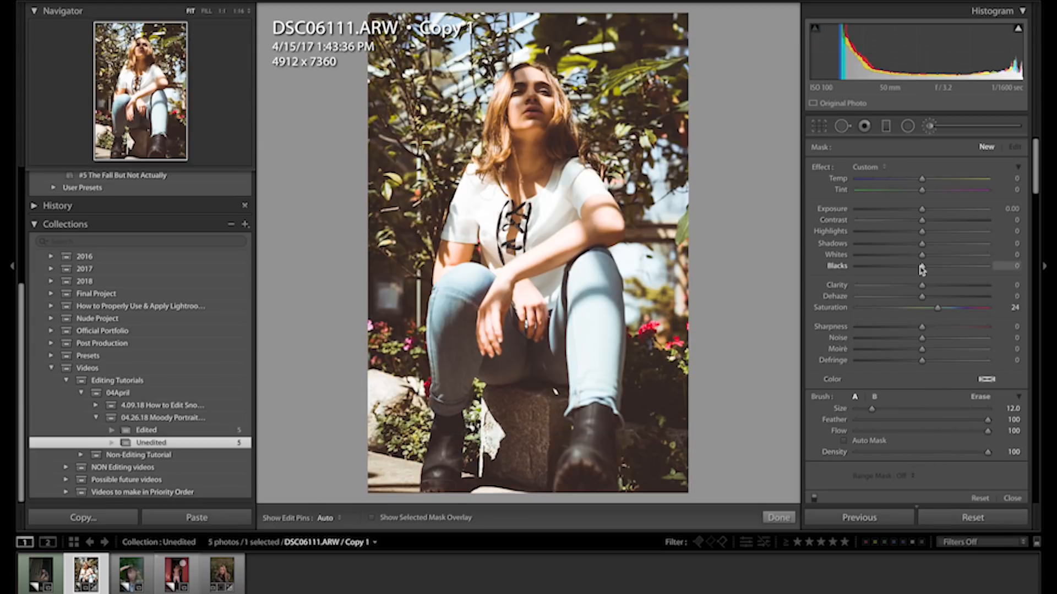
{"action": "left_click", "coordinate": [940, 137]}
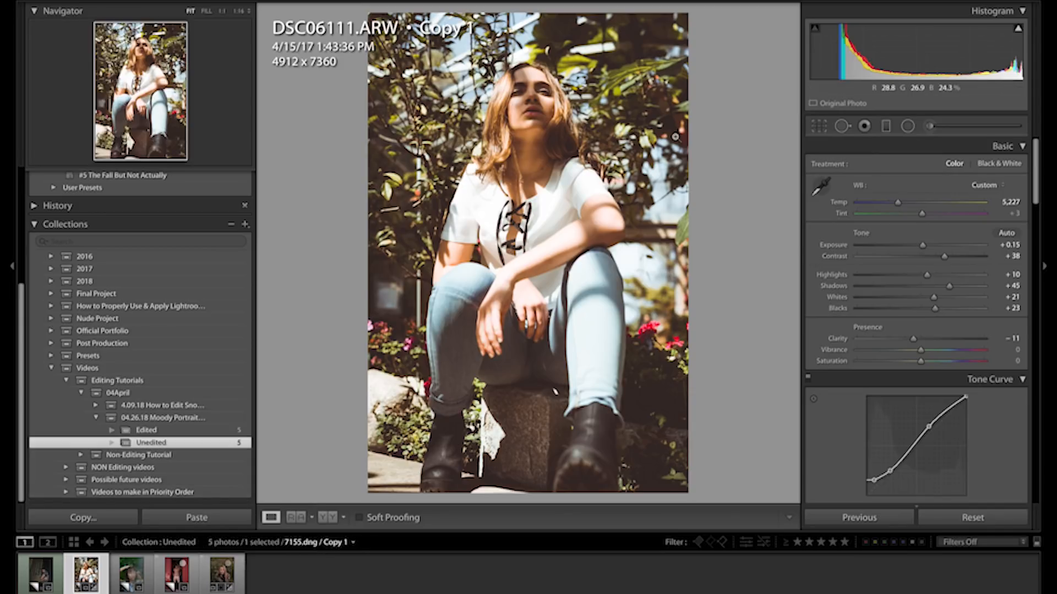
Select the portrait 7155.dng Copy 1 in the same collection and open it for developing.
{"action": "key", "text": "e"}
{"action": "left_click", "coordinate": [220, 575]}
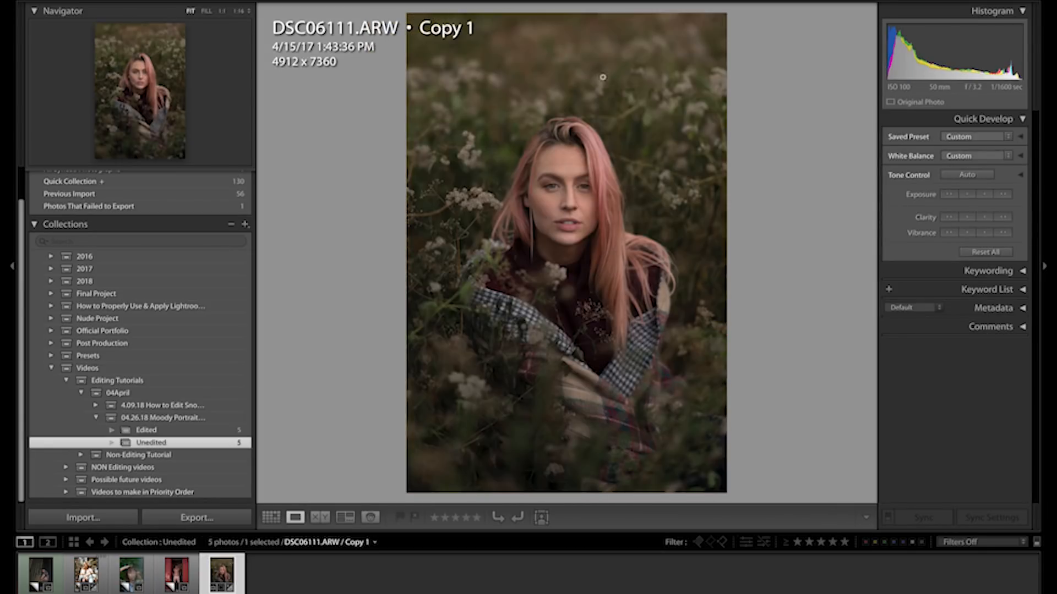
{"action": "key", "text": "d"}
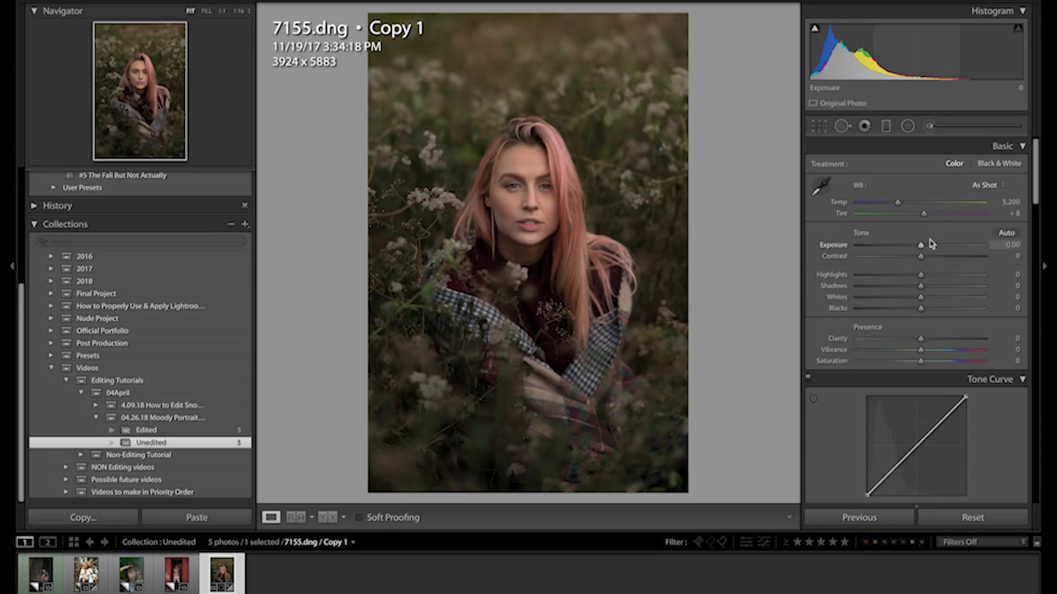
Keep the as-shot temperature and set Contrast to +32, Highlights to +17, Shadows to +48, Whites to +34 and Blacks to +35.
{"action": "left_click_drag", "start_coordinate": [896, 205], "coordinate": [893, 207]}
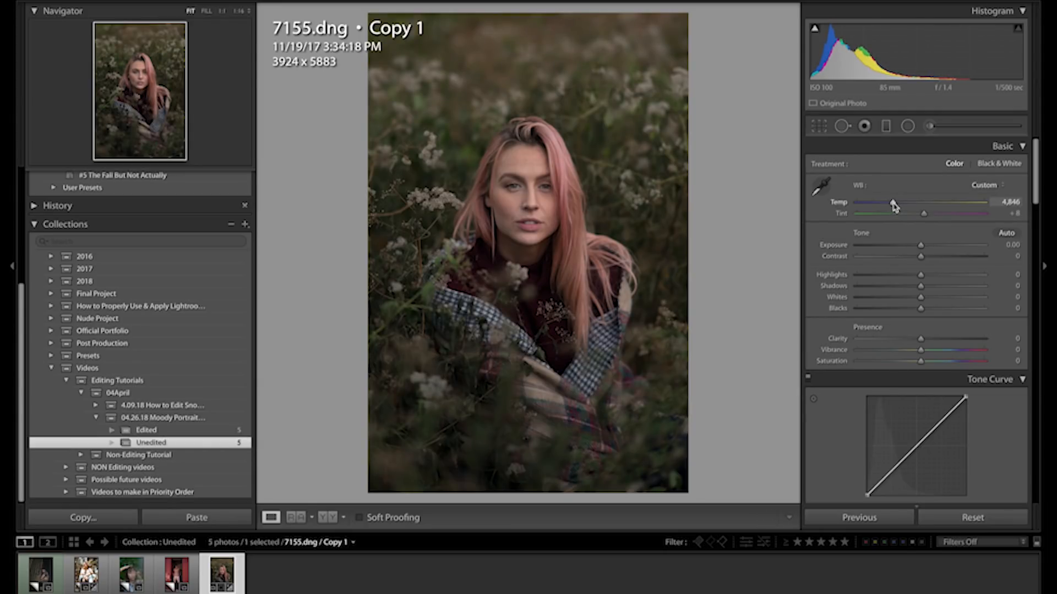
{"action": "key", "text": "ctrl+z"}
{"action": "left_click_drag", "start_coordinate": [935, 256], "coordinate": [942, 258]}
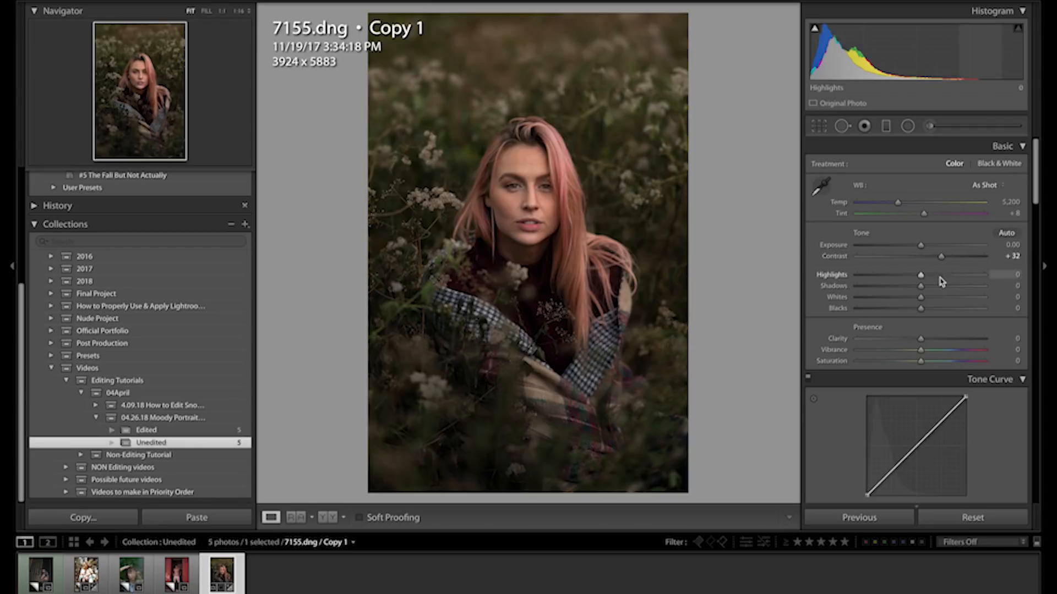
{"action": "left_click_drag", "start_coordinate": [940, 275], "coordinate": [944, 275]}
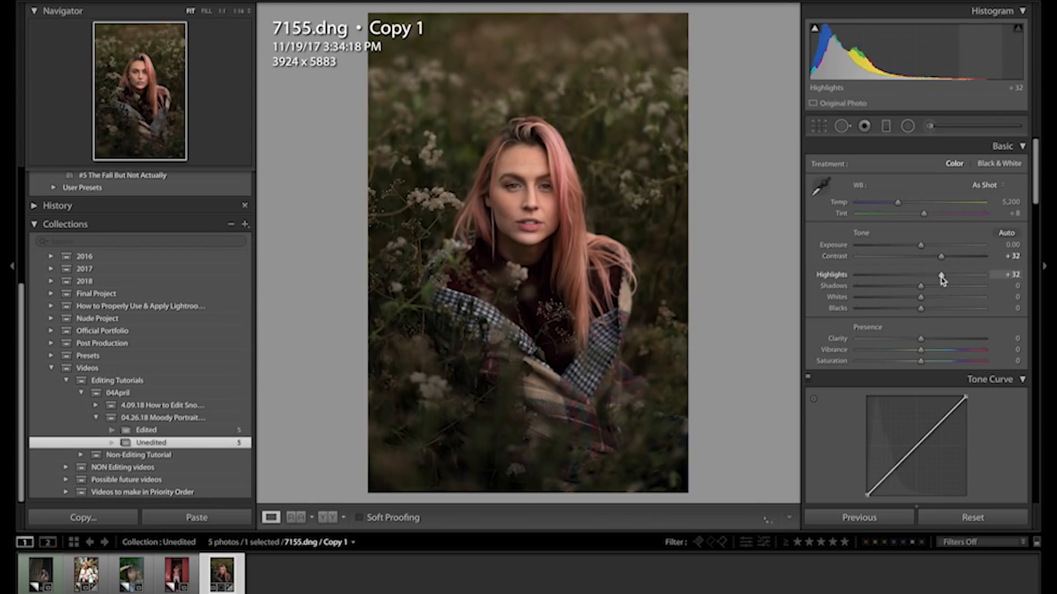
{"action": "left_click_drag", "start_coordinate": [942, 287], "coordinate": [945, 312]}
{"action": "mouse_move", "coordinate": [941, 274]}
{"action": "left_mouse_down"}
{"action": "mouse_move", "coordinate": [920, 275]}
{"action": "mouse_move", "coordinate": [930, 277]}
{"action": "left_mouse_up"}
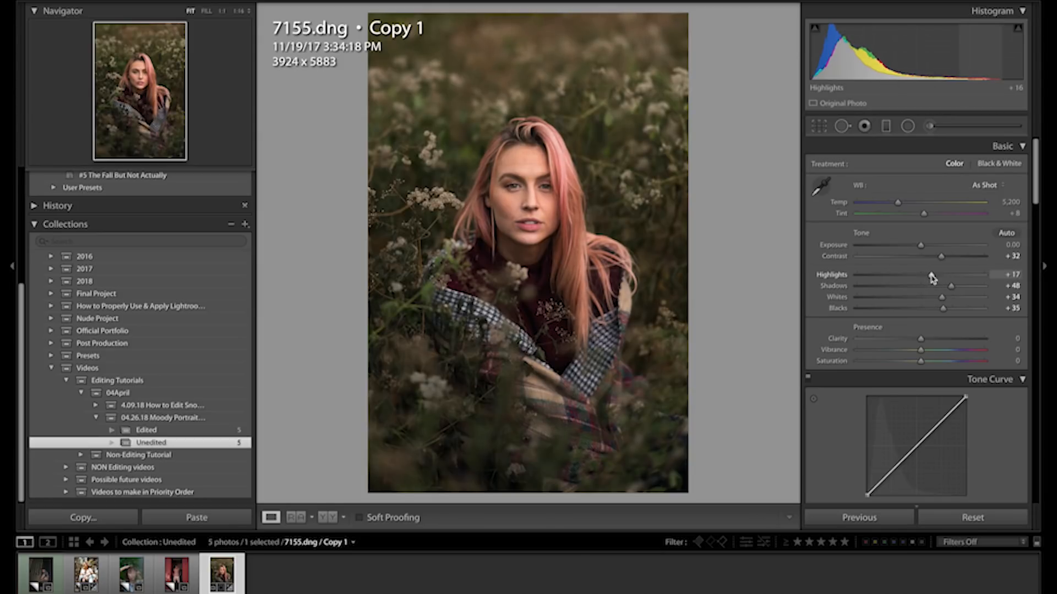
Set the portrait's Clarity to -5 and Vibrance to -4.
{"action": "scroll", "coordinate": [931, 277], "scroll_direction": "down", "scroll_amount": 3}
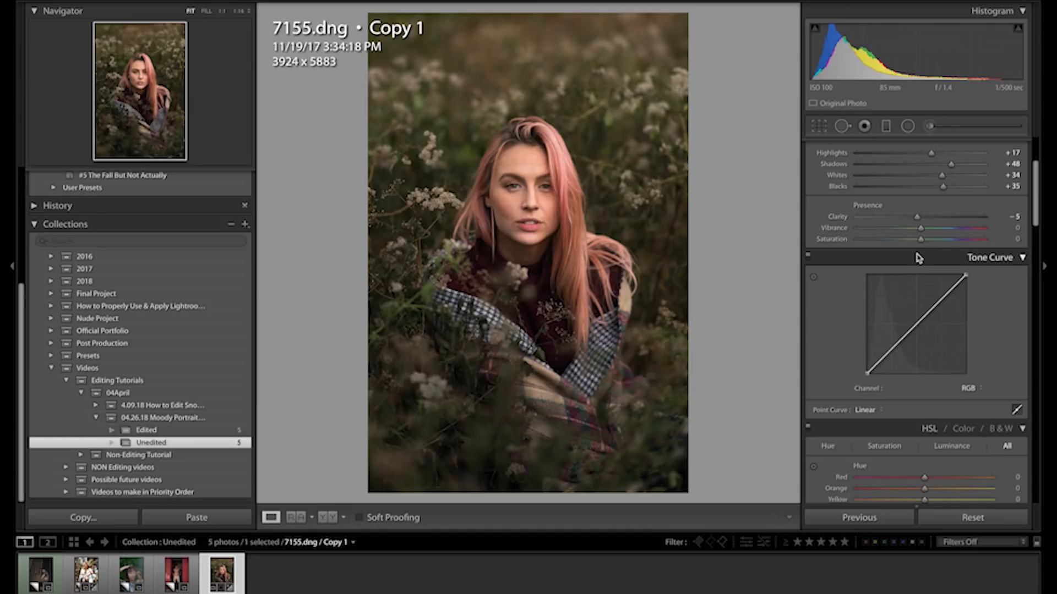
{"action": "left_click_drag", "start_coordinate": [922, 233], "coordinate": [917, 233]}
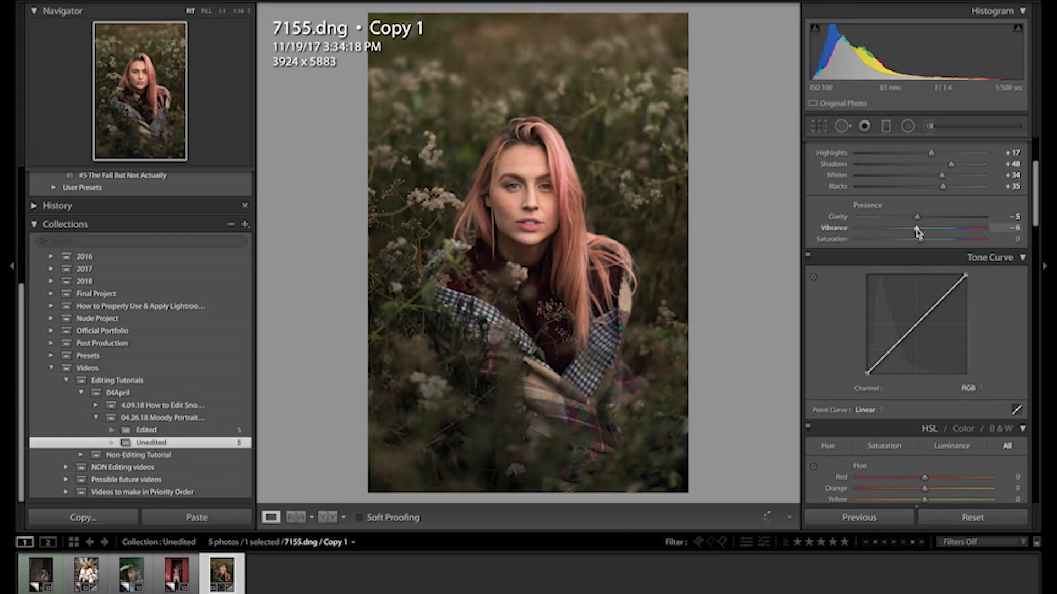
{"action": "scroll", "coordinate": [930, 330], "scroll_direction": "down", "scroll_amount": 1}
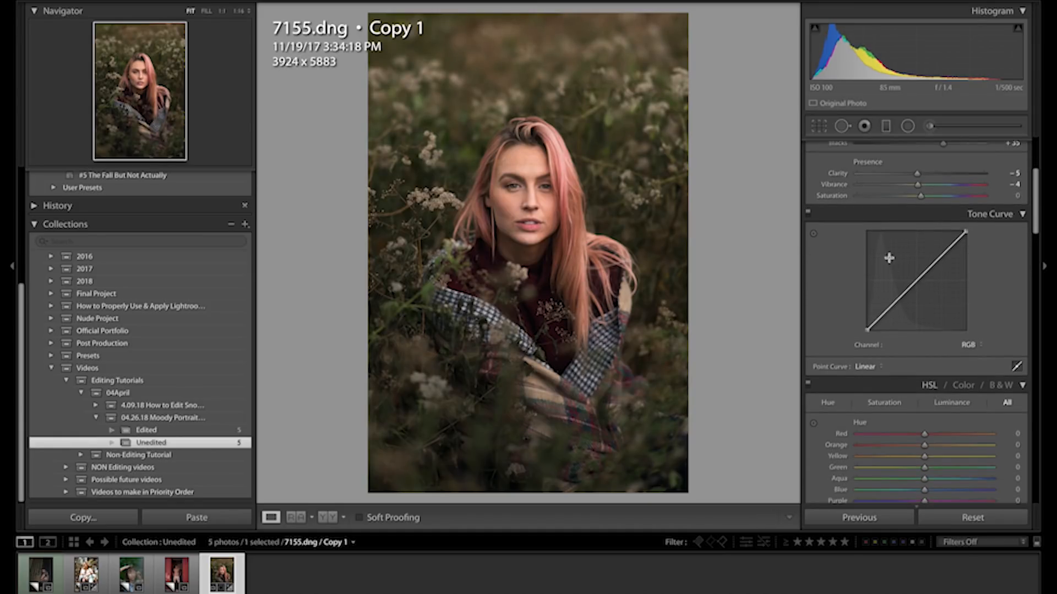
Shape the RGB point curve with raised blacks, a shadow point below the diagonal and a midtone point at about 45.1/46.3 %.
{"action": "scroll", "coordinate": [889, 250], "scroll_direction": "up", "scroll_amount": 4}
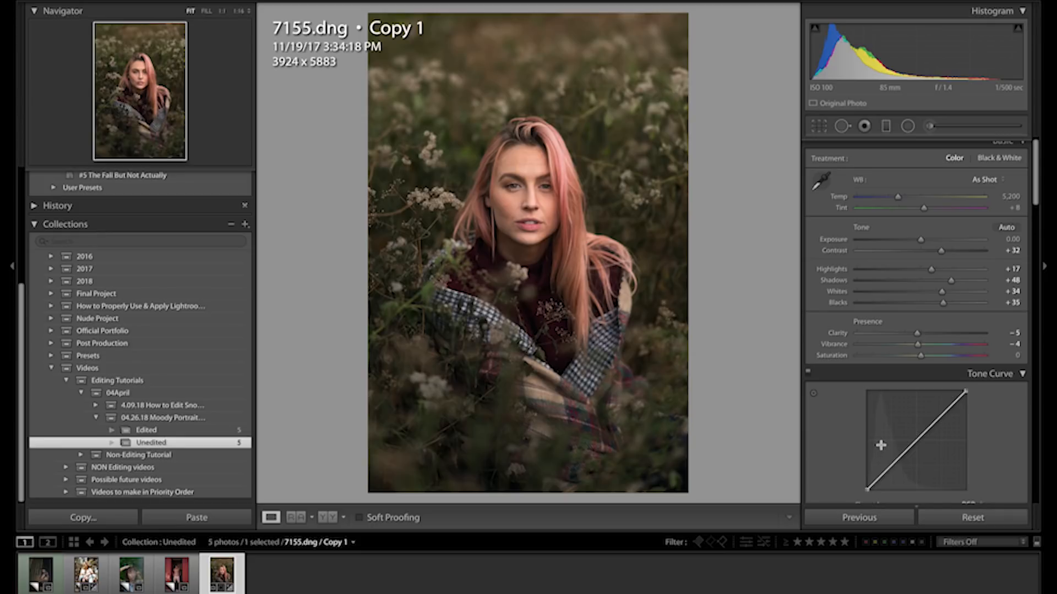
{"action": "scroll", "coordinate": [878, 423], "scroll_direction": "down", "scroll_amount": 3}
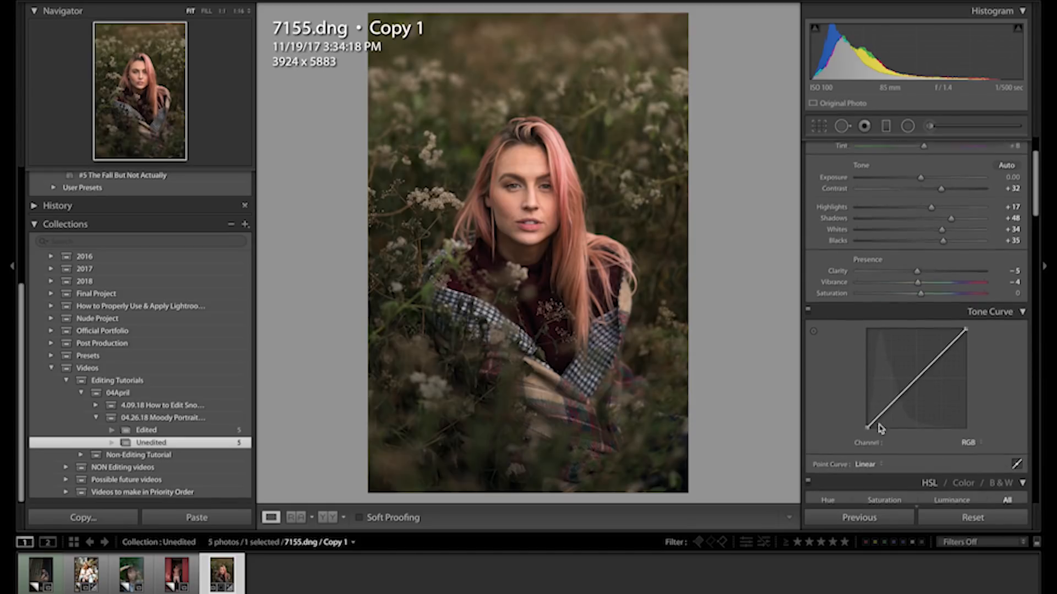
{"action": "left_click_drag", "start_coordinate": [867, 414], "coordinate": [908, 367]}
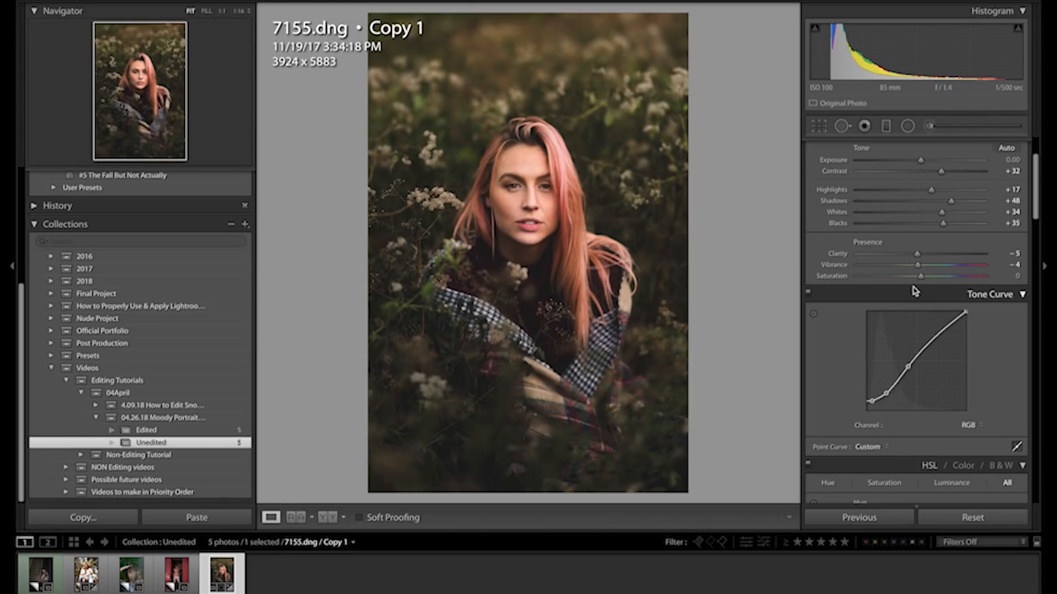
{"action": "key", "text": "ctrl+z"}
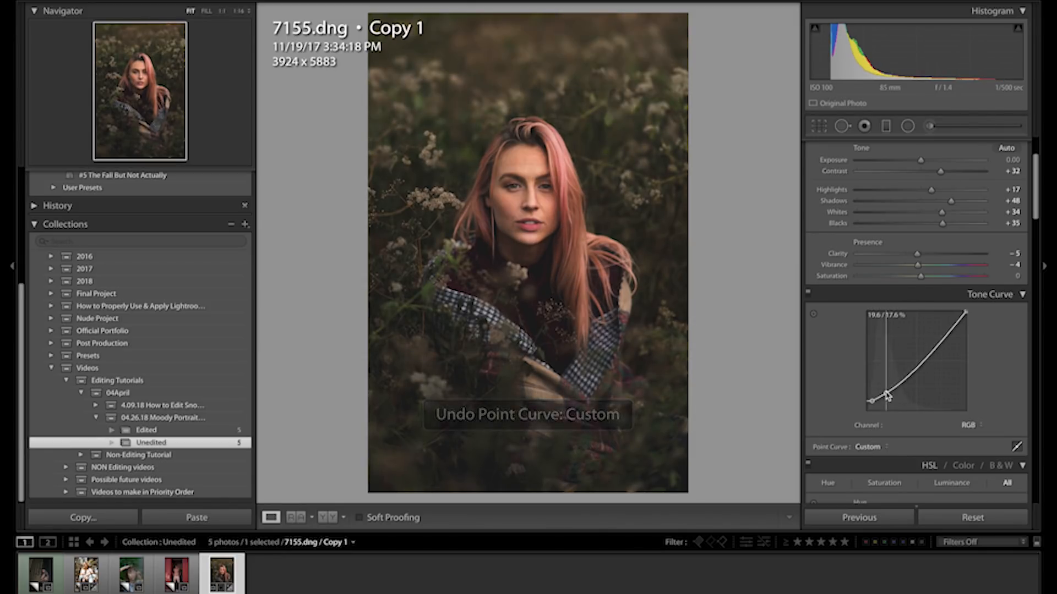
{"action": "mouse_move", "coordinate": [907, 373]}
{"action": "left_mouse_down"}
{"action": "mouse_move", "coordinate": [909, 357]}
{"action": "mouse_move", "coordinate": [912, 369]}
{"action": "left_mouse_up"}
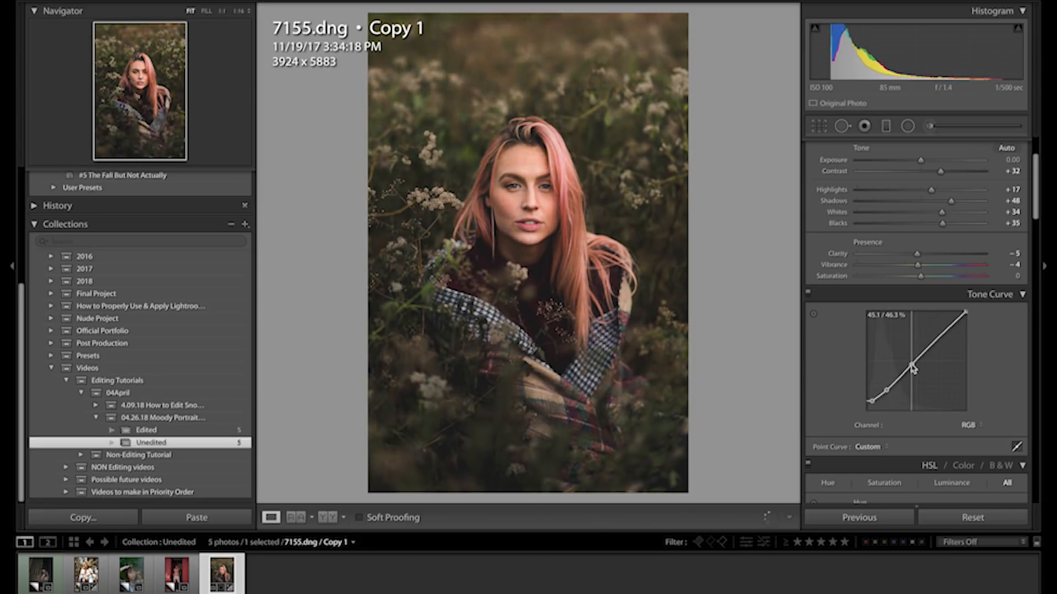
Set Highlights to +40, Shadows to +59, Whites to +22 and Blacks to +8, and slightly adjust the tone curve's black point.
{"action": "mouse_move", "coordinate": [941, 212]}
{"action": "left_mouse_down"}
{"action": "mouse_move", "coordinate": [923, 215]}
{"action": "mouse_move", "coordinate": [941, 215]}
{"action": "left_mouse_up"}
{"action": "left_click_drag", "start_coordinate": [946, 215], "coordinate": [926, 224]}
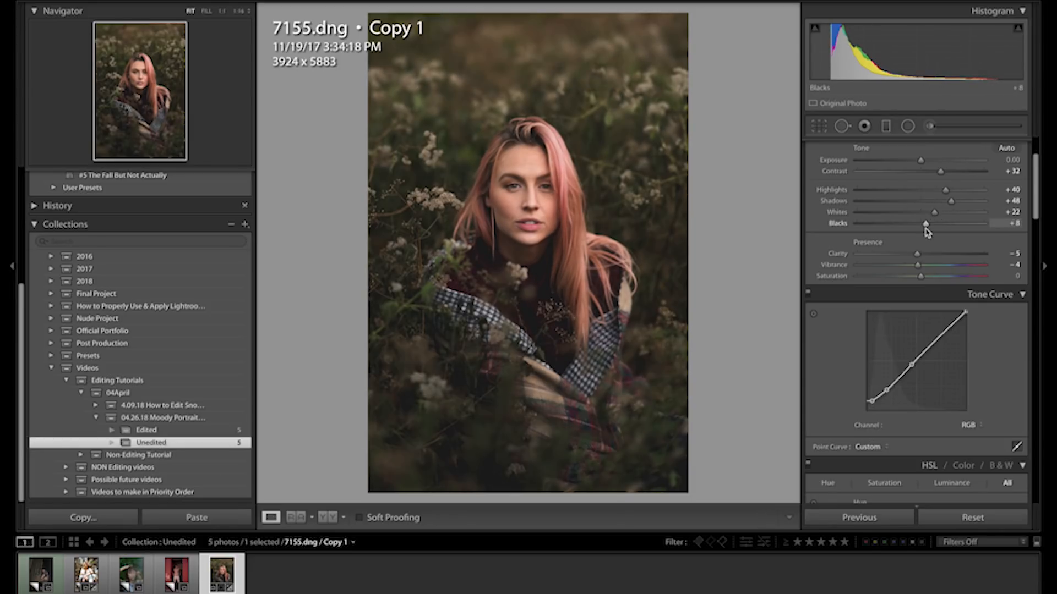
{"action": "left_click_drag", "start_coordinate": [951, 201], "coordinate": [957, 202]}
{"action": "left_click_drag", "start_coordinate": [872, 397], "coordinate": [873, 402]}
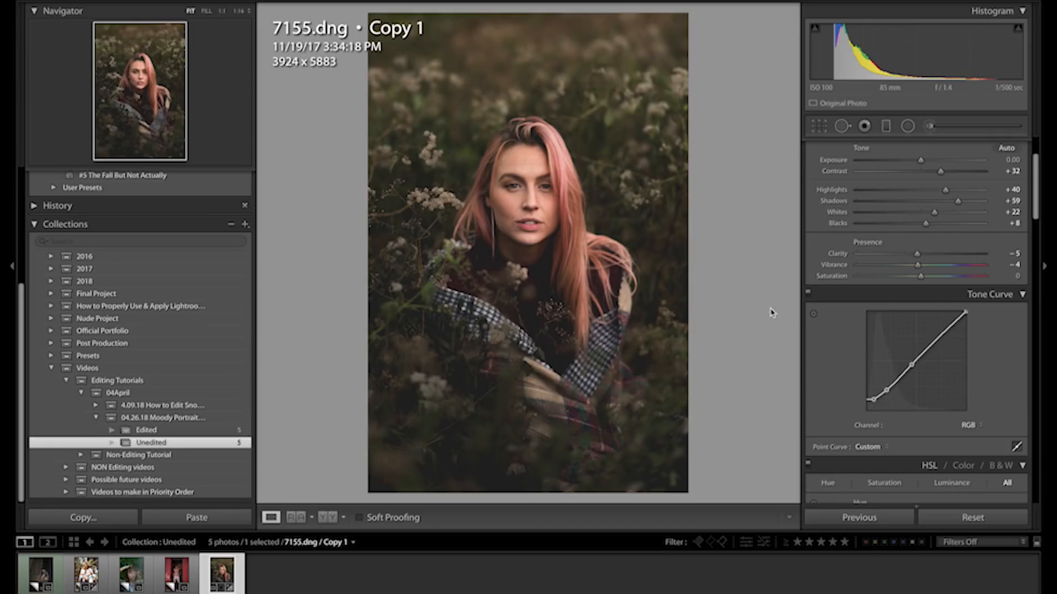
Shift the HSL Hue of Green to -100 and of Yellow to -28.
{"action": "scroll", "coordinate": [934, 327], "scroll_direction": "down", "scroll_amount": 3}
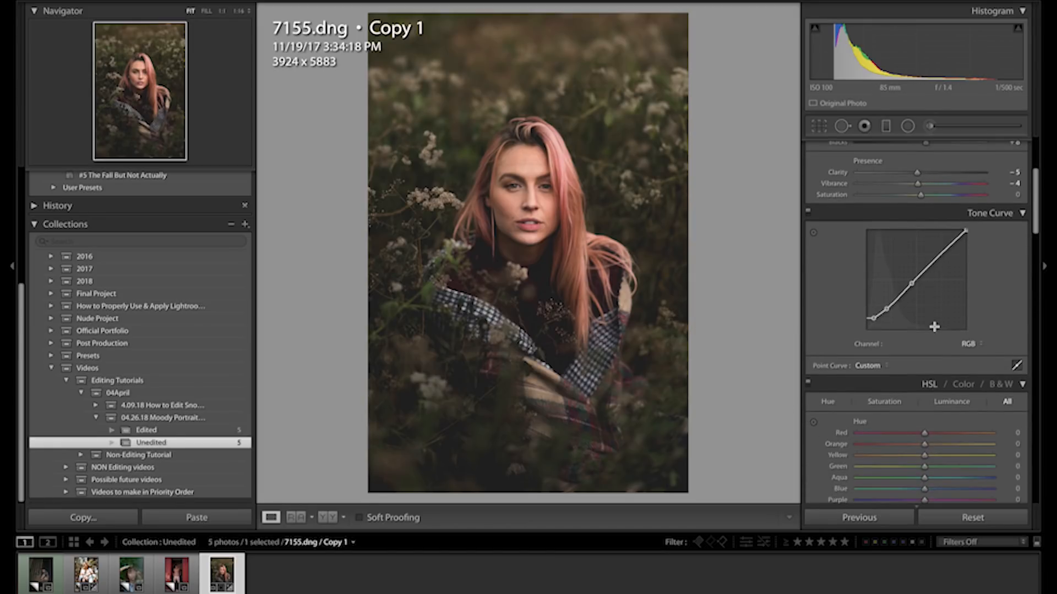
{"action": "scroll", "coordinate": [934, 327], "scroll_direction": "down", "scroll_amount": 2}
{"action": "scroll", "coordinate": [870, 385], "scroll_direction": "down", "scroll_amount": 2}
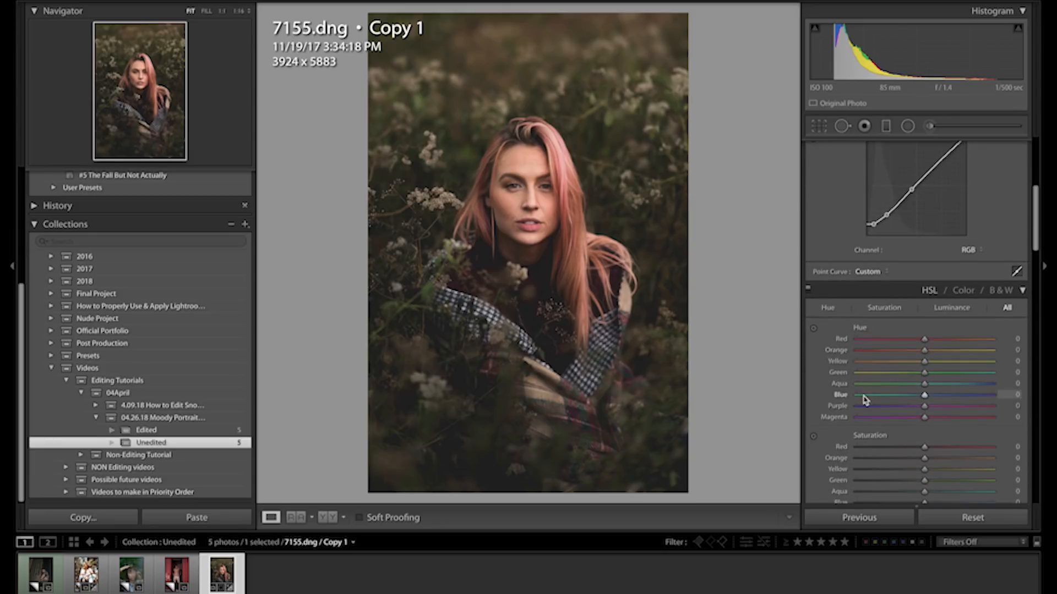
{"action": "left_click_drag", "start_coordinate": [875, 374], "coordinate": [906, 368]}
{"action": "left_click", "coordinate": [896, 363]}
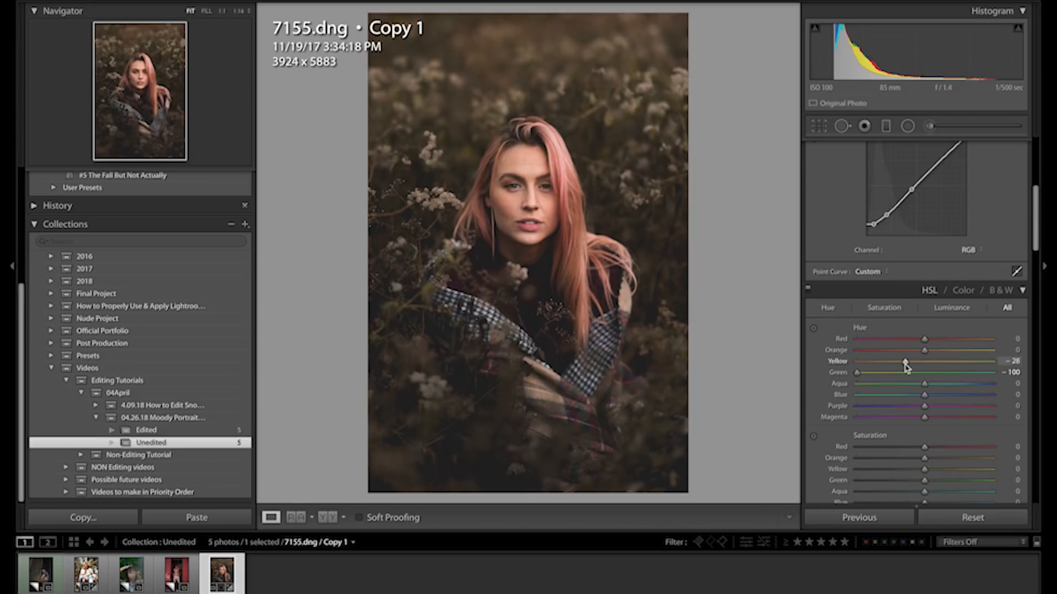
Reduce the HSL Saturation of Green, Aqua and Blue to -37 each.
{"action": "scroll", "coordinate": [906, 368], "scroll_direction": "down", "scroll_amount": 5}
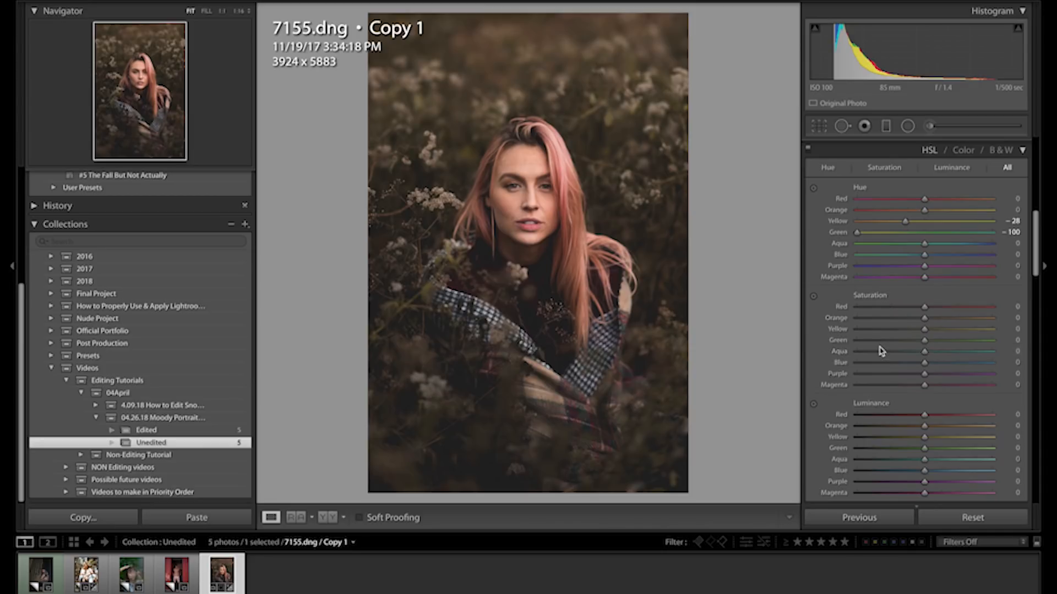
{"action": "left_click", "coordinate": [898, 341]}
{"action": "left_click", "coordinate": [898, 351]}
{"action": "left_click", "coordinate": [900, 362]}
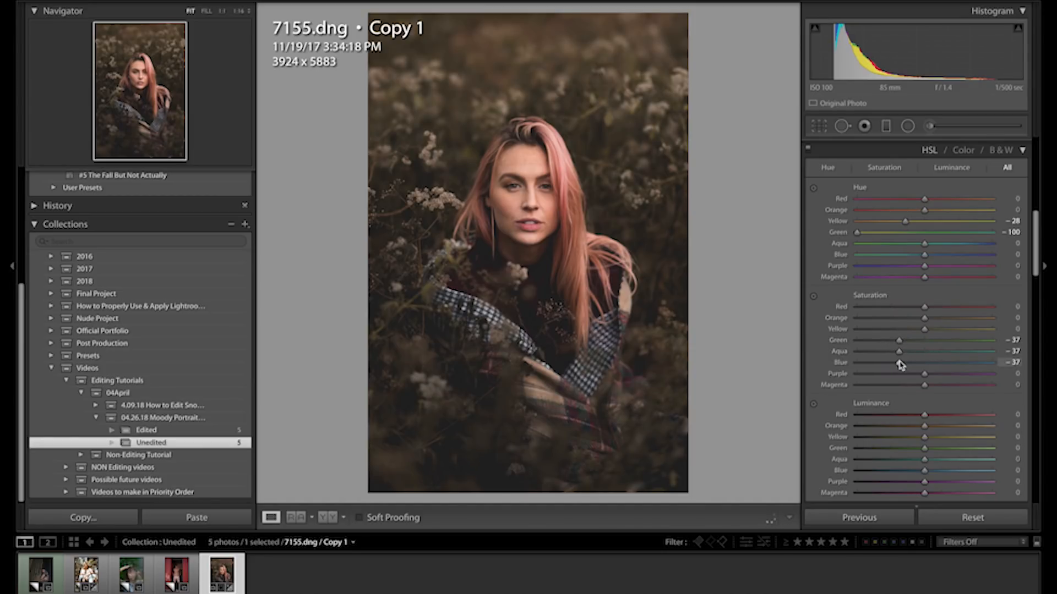
Try lower and higher HSL Saturation for Purple and Magenta, and set both to +2.
{"action": "left_click", "coordinate": [898, 374]}
{"action": "left_click", "coordinate": [900, 385]}
{"action": "left_click", "coordinate": [926, 374]}
{"action": "left_click", "coordinate": [925, 384]}
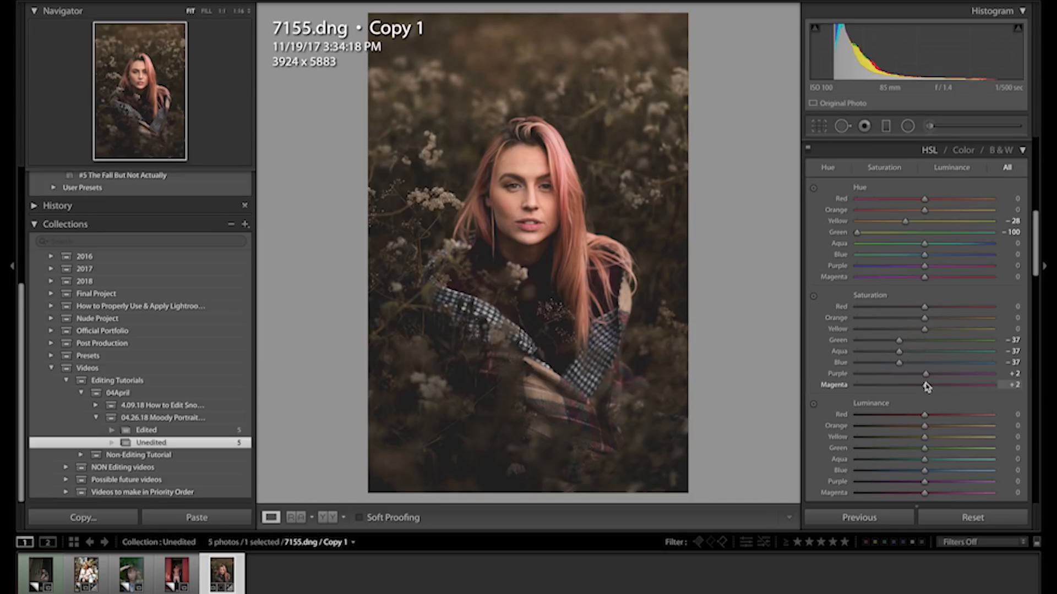
{"action": "left_click", "coordinate": [948, 374]}
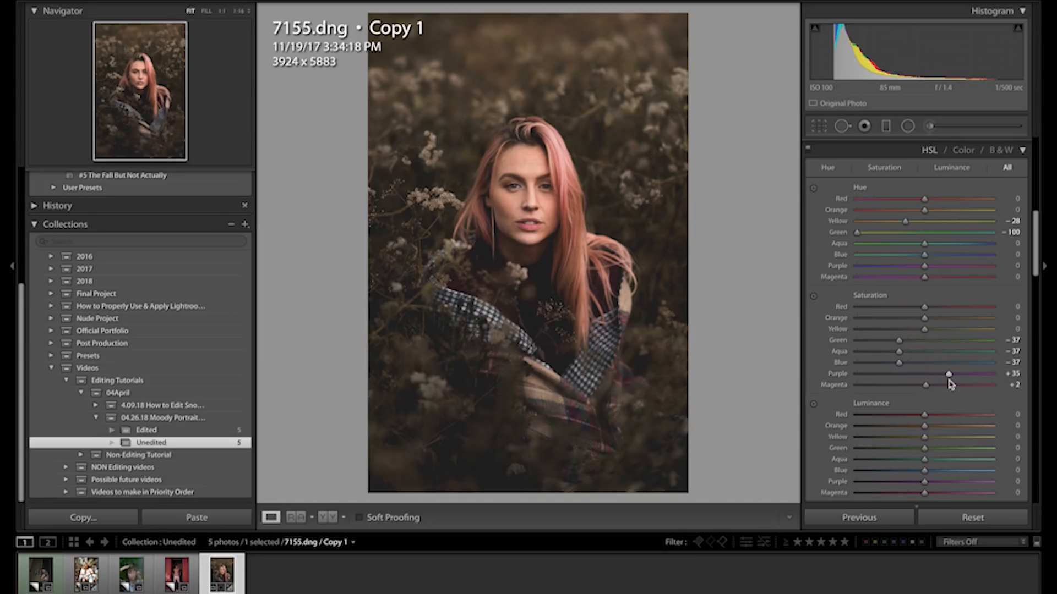
{"action": "left_click", "coordinate": [948, 385]}
{"action": "left_click", "coordinate": [925, 385]}
Set the HSL Luminance to Red +10, Orange +3, Yellow and Green +100, Aqua +1, Blue -5, Purple +100 and Magenta +2.
{"action": "scroll", "coordinate": [927, 402], "scroll_direction": "down", "scroll_amount": 1}
{"action": "scroll", "coordinate": [926, 401], "scroll_direction": "down", "scroll_amount": 1}
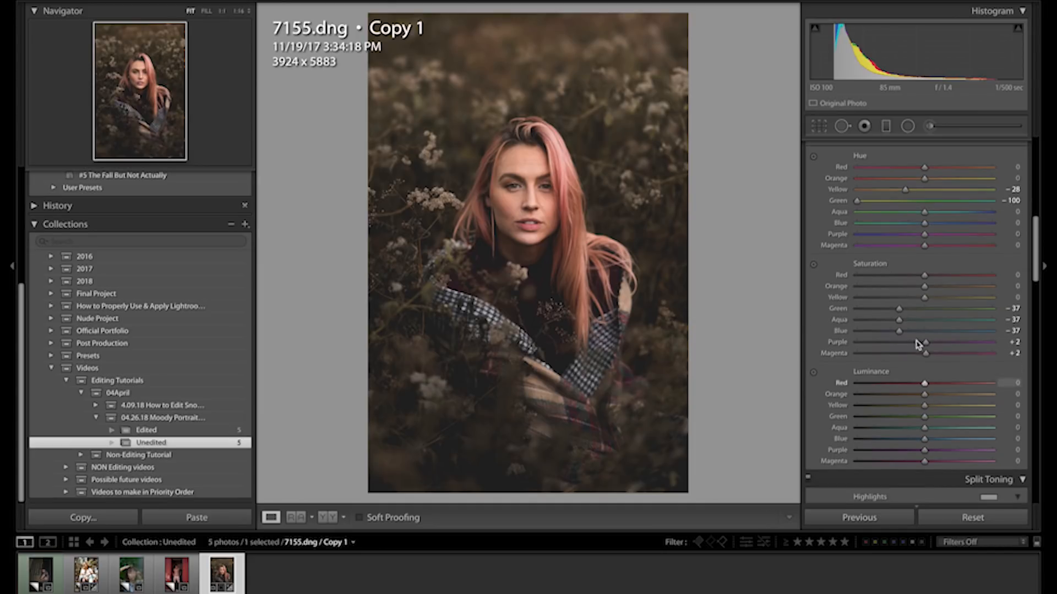
{"action": "mouse_move", "coordinate": [924, 383]}
{"action": "left_mouse_down"}
{"action": "mouse_move", "coordinate": [962, 383]}
{"action": "mouse_move", "coordinate": [856, 384]}
{"action": "mouse_move", "coordinate": [955, 384]}
{"action": "mouse_move", "coordinate": [932, 388]}
{"action": "left_mouse_up"}
{"action": "left_click_drag", "start_coordinate": [938, 396], "coordinate": [1024, 406]}
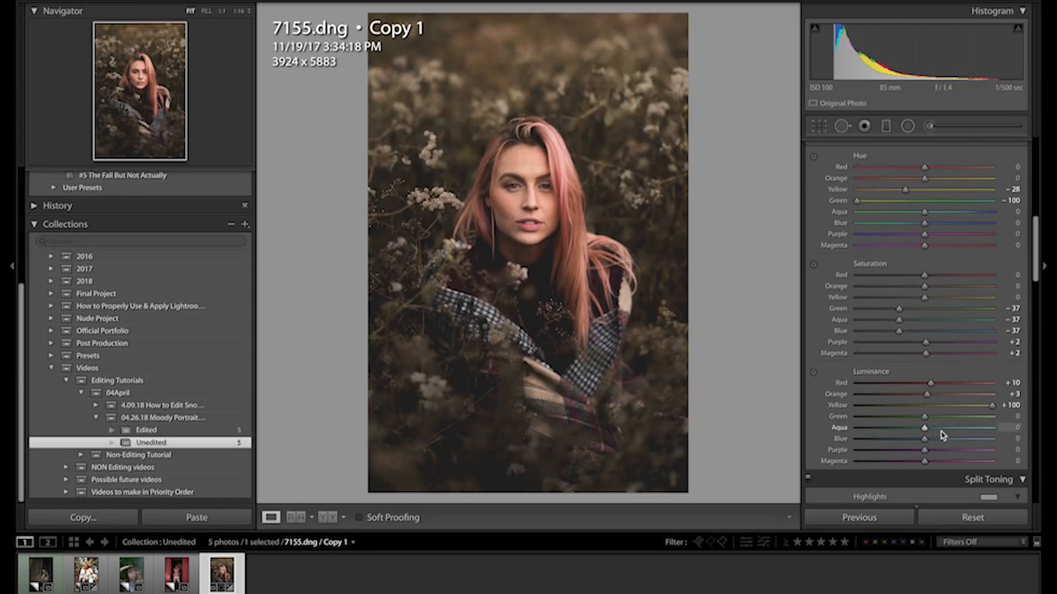
{"action": "left_click_drag", "start_coordinate": [948, 418], "coordinate": [1009, 422]}
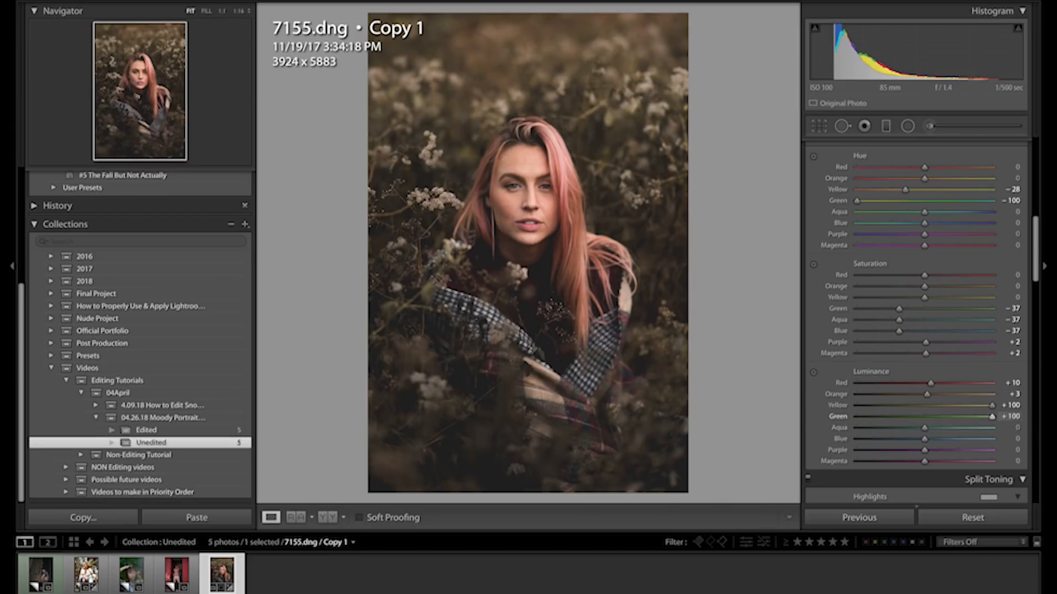
{"action": "left_click_drag", "start_coordinate": [925, 427], "coordinate": [1031, 488]}
{"action": "left_click_drag", "start_coordinate": [924, 461], "coordinate": [929, 486]}
{"action": "left_click", "coordinate": [929, 483]}
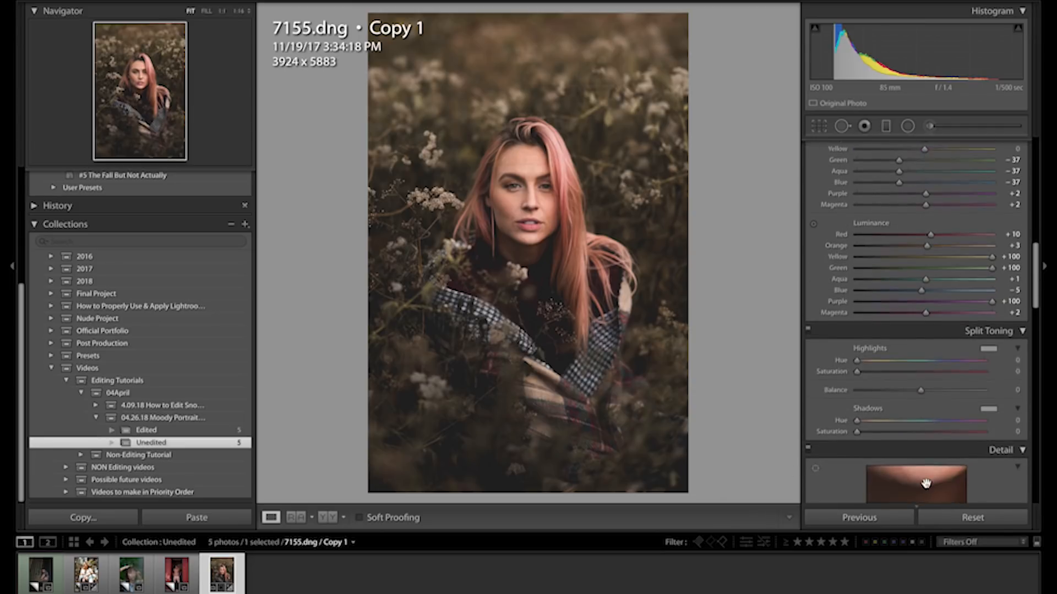
Split tone the highlights with Hue 21 and Saturation 5, and the shadows with Hue 208 and Saturation 5.
{"action": "left_click", "coordinate": [985, 291]}
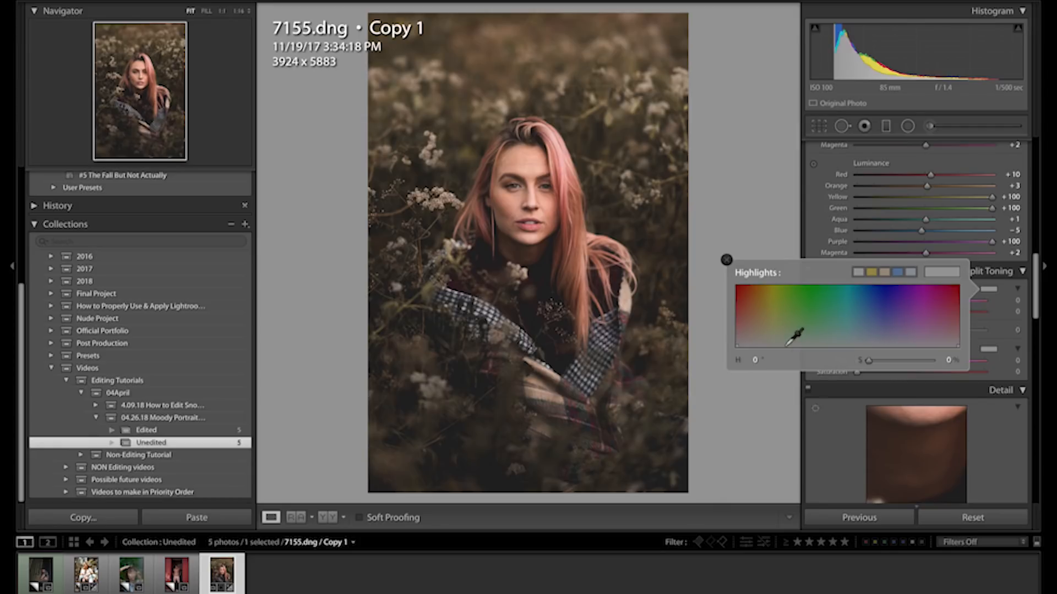
{"action": "left_click", "coordinate": [748, 344]}
{"action": "left_click", "coordinate": [989, 350]}
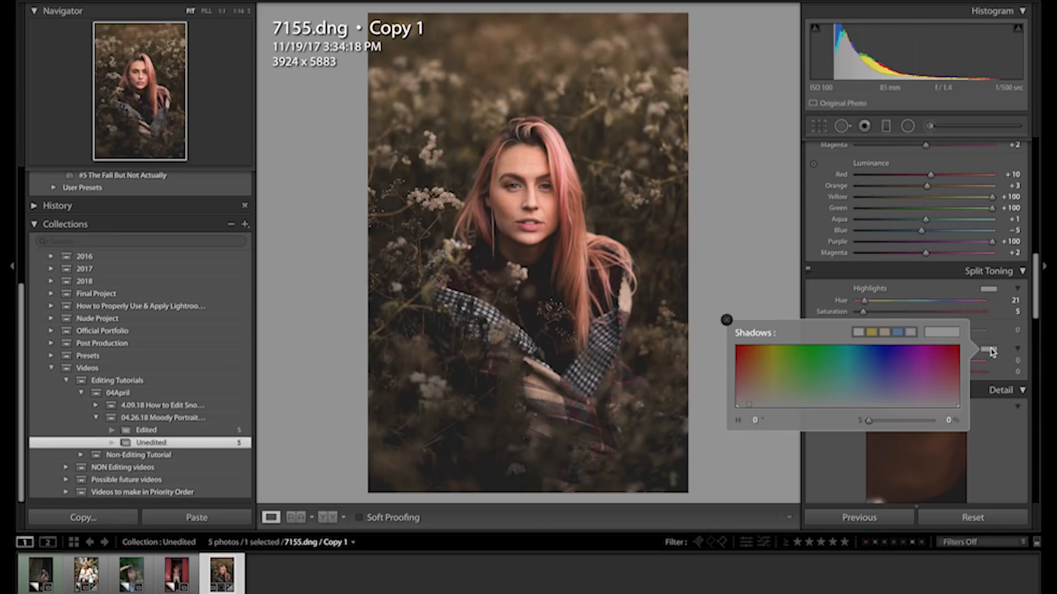
{"action": "left_click", "coordinate": [884, 402]}
{"action": "left_click_drag", "start_coordinate": [884, 402], "coordinate": [864, 404]}
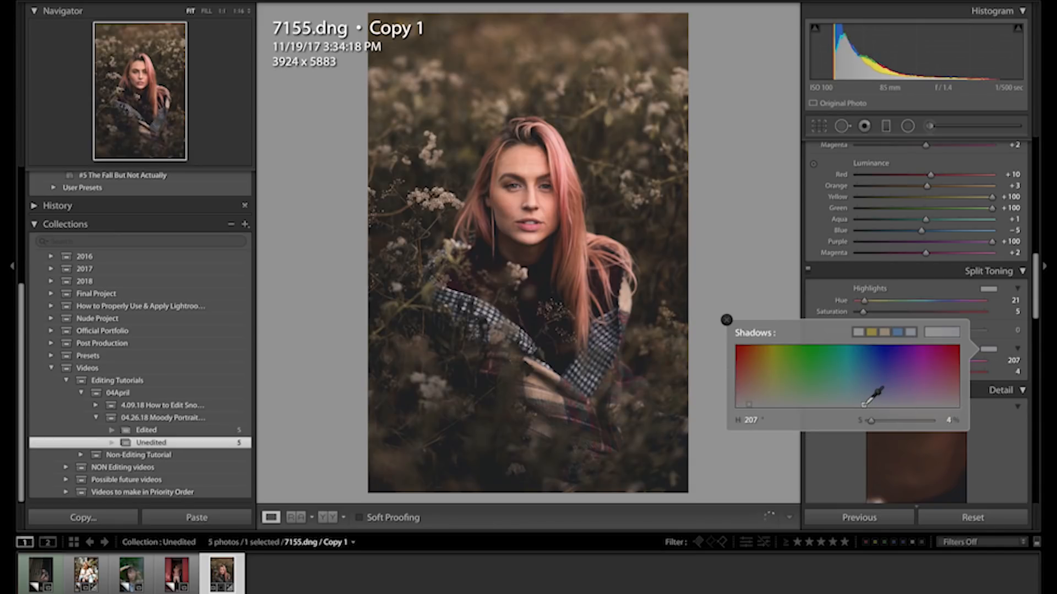
{"action": "left_click", "coordinate": [991, 360]}
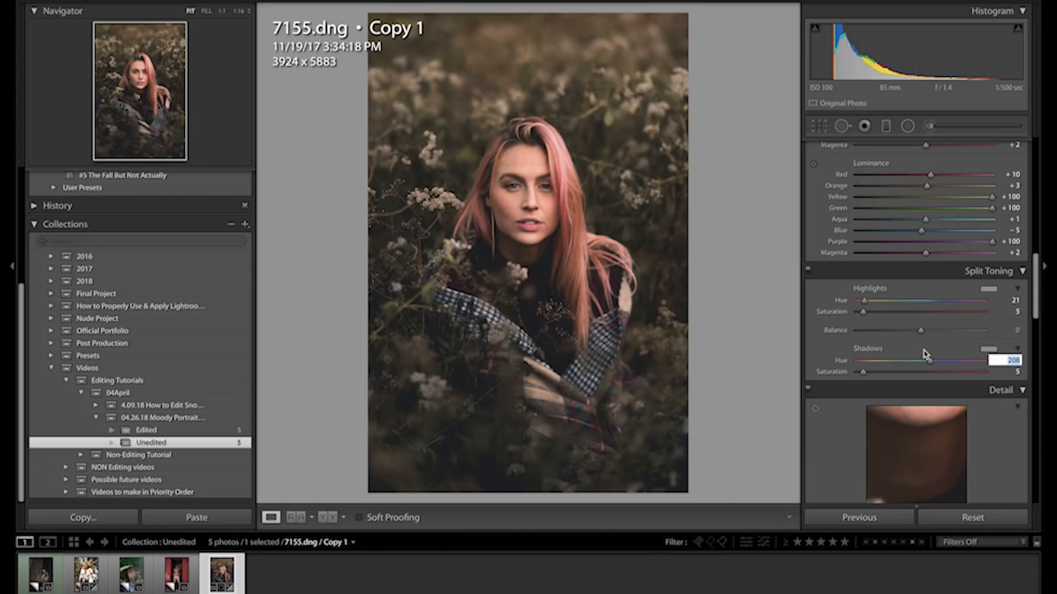
Turn on Remove Chromatic Aberration and Enable Profile Corrections, toggling the profile off and on to compare its effect.
{"action": "scroll", "coordinate": [924, 354], "scroll_direction": "down", "scroll_amount": 10}
{"action": "left_click", "coordinate": [897, 374]}
{"action": "left_click", "coordinate": [883, 385]}
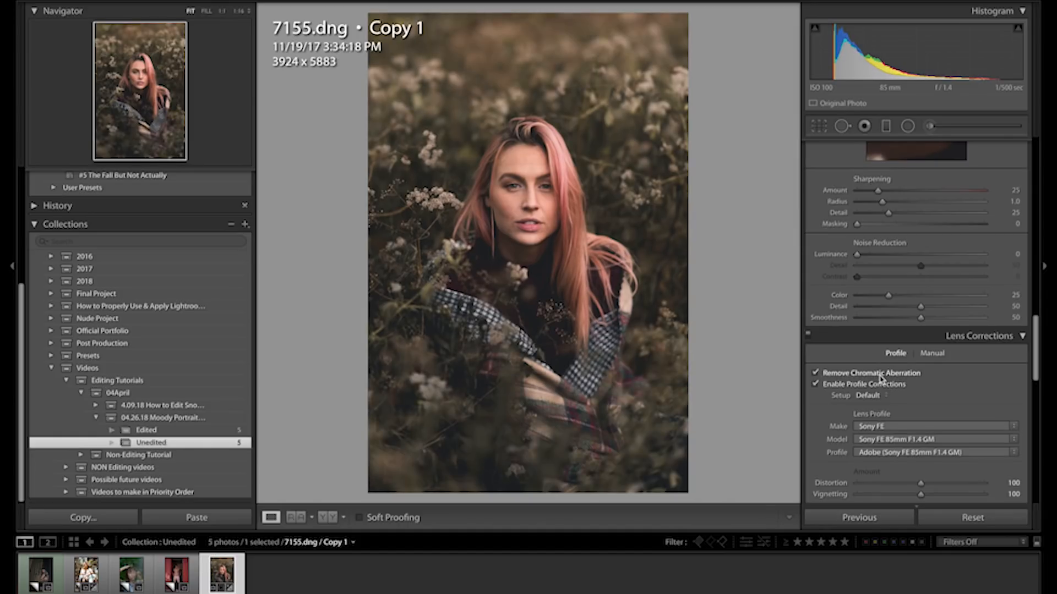
{"action": "left_click", "coordinate": [878, 385]}
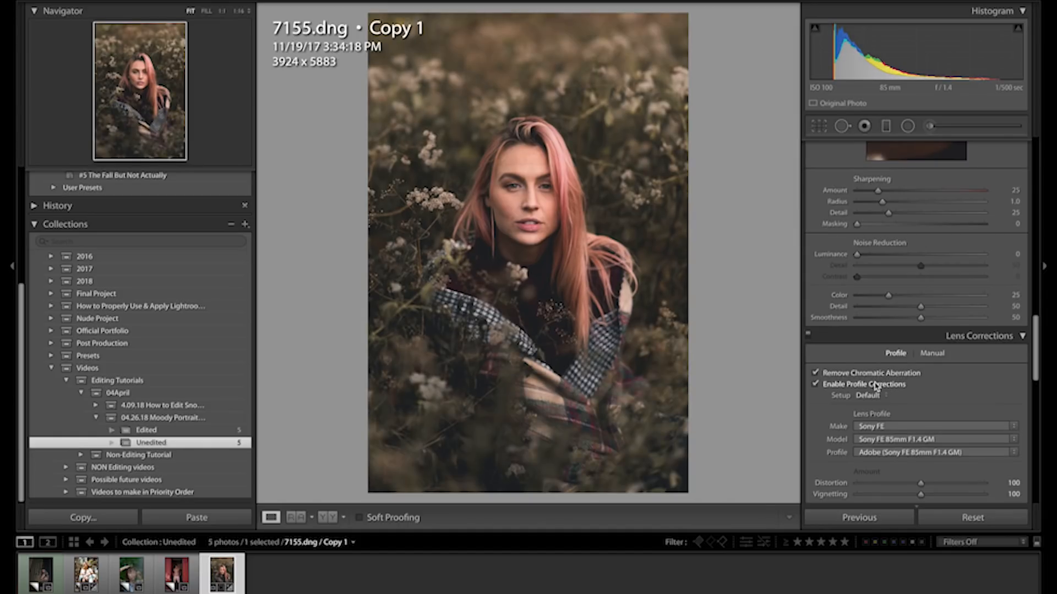
{"action": "left_click", "coordinate": [877, 384]}
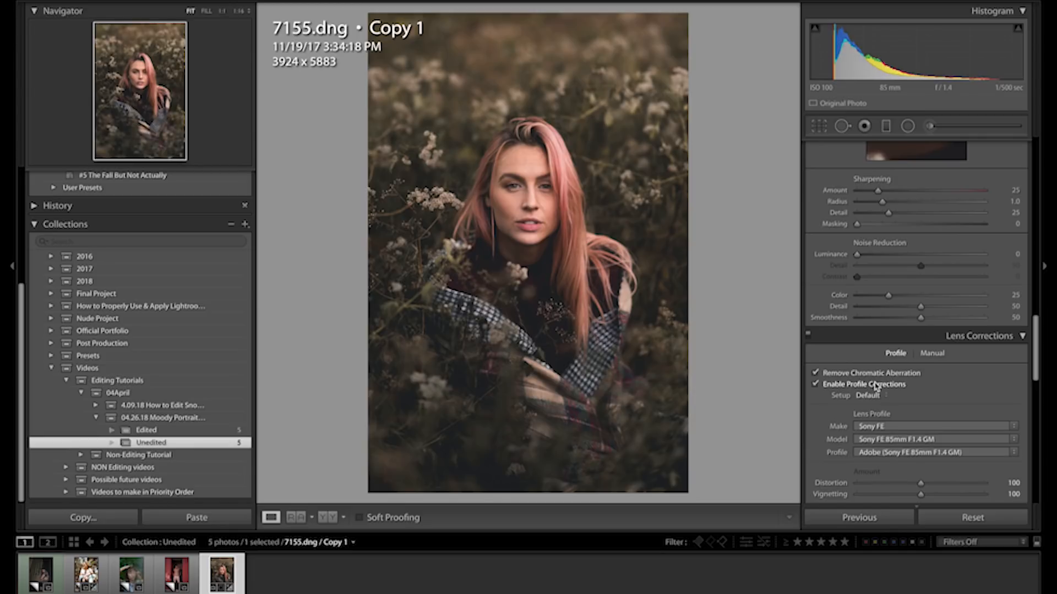
Set the post-crop vignetting Amount to -20 and Dehaze to +5.
{"action": "scroll", "coordinate": [877, 386], "scroll_direction": "down", "scroll_amount": 10}
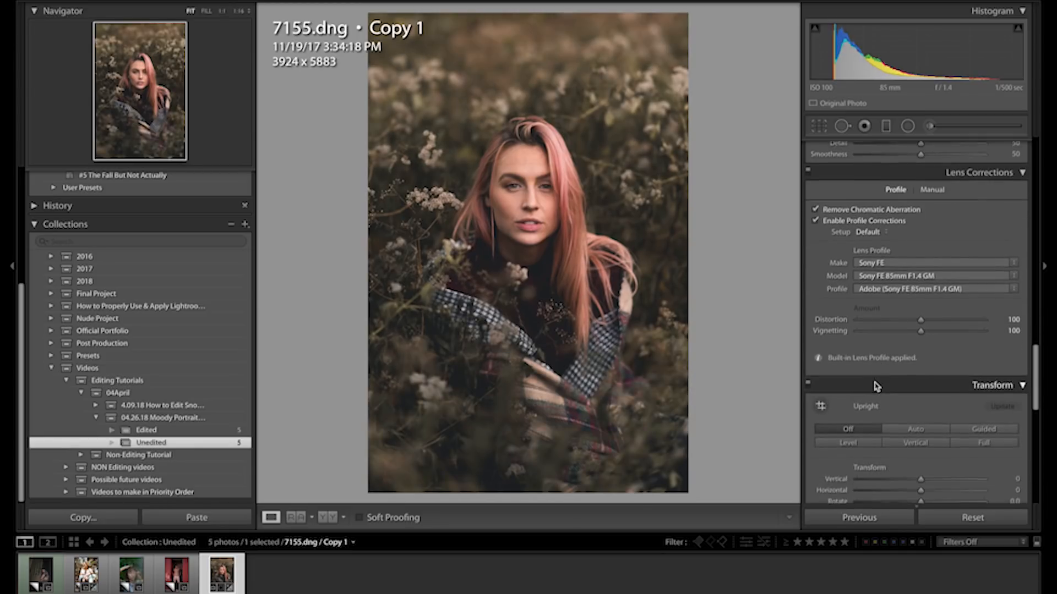
{"action": "scroll", "coordinate": [877, 387], "scroll_direction": "down", "scroll_amount": 2}
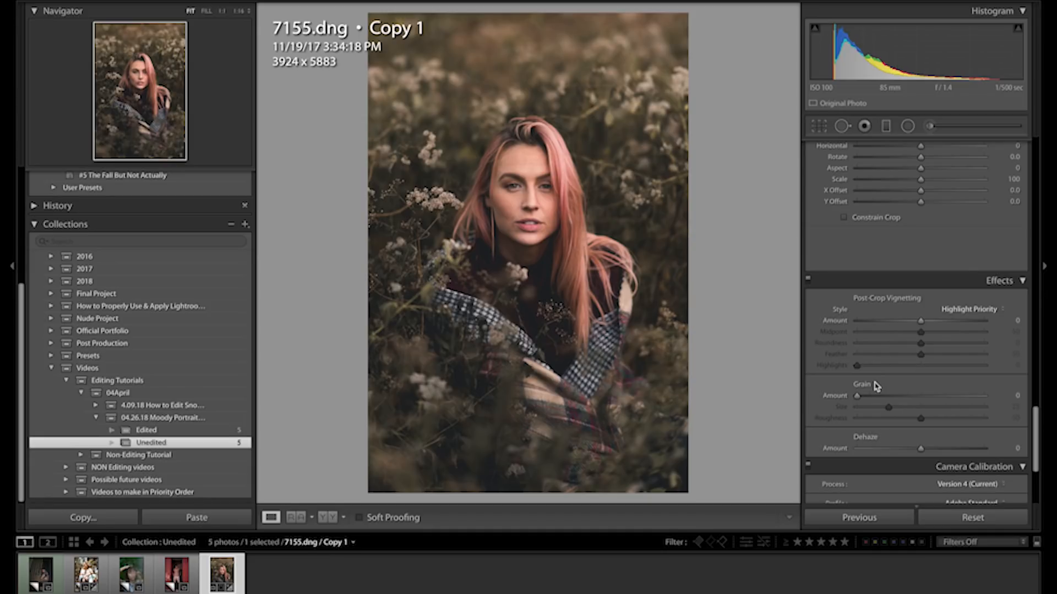
{"action": "left_click_drag", "start_coordinate": [908, 323], "coordinate": [907, 322]}
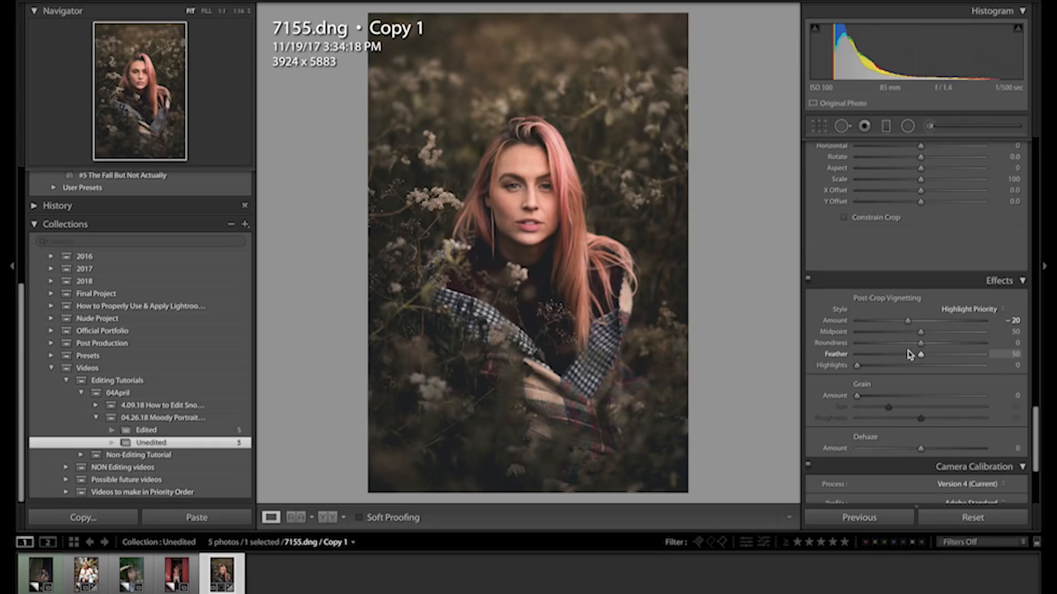
{"action": "scroll", "coordinate": [930, 467], "scroll_direction": "down", "scroll_amount": 3}
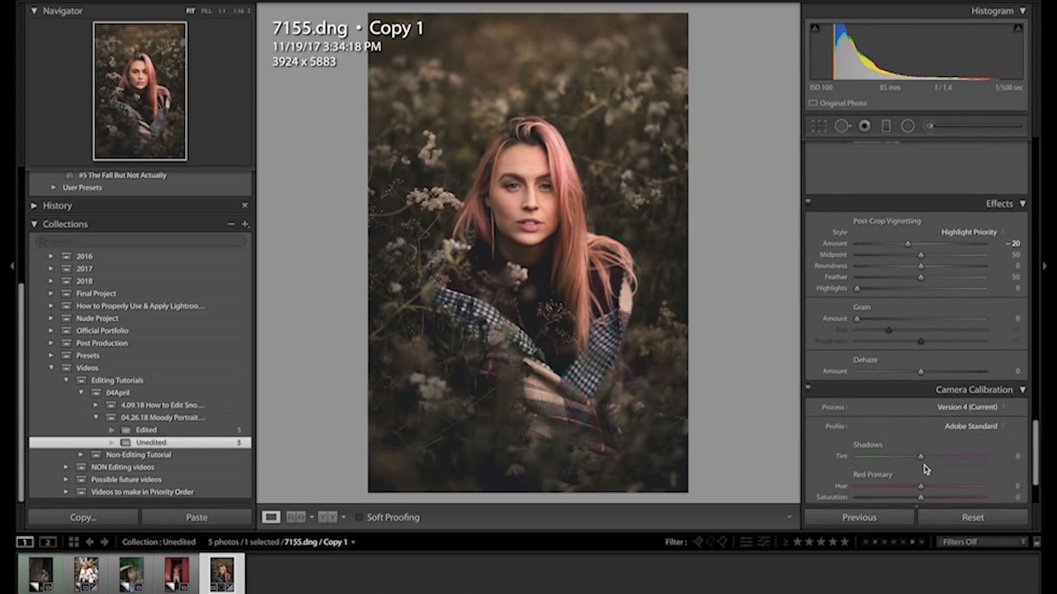
{"action": "mouse_move", "coordinate": [920, 355]}
{"action": "left_mouse_down"}
{"action": "mouse_move", "coordinate": [934, 360]}
{"action": "mouse_move", "coordinate": [925, 361]}
{"action": "left_mouse_up"}
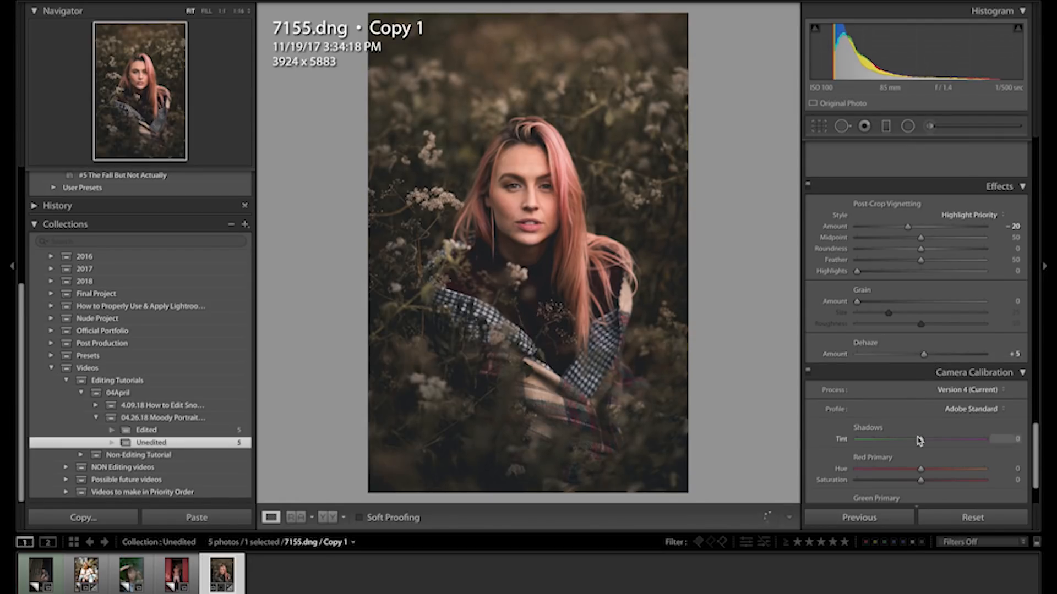
Paint a new Adjustment Brush mask over the plaid wrap, using brush Size 12.0 and Saturation 24.
{"action": "scroll", "coordinate": [920, 439], "scroll_direction": "down", "scroll_amount": 3}
{"action": "scroll", "coordinate": [919, 441], "scroll_direction": "up", "scroll_amount": 4}
{"action": "scroll", "coordinate": [916, 437], "scroll_direction": "up", "scroll_amount": 10}
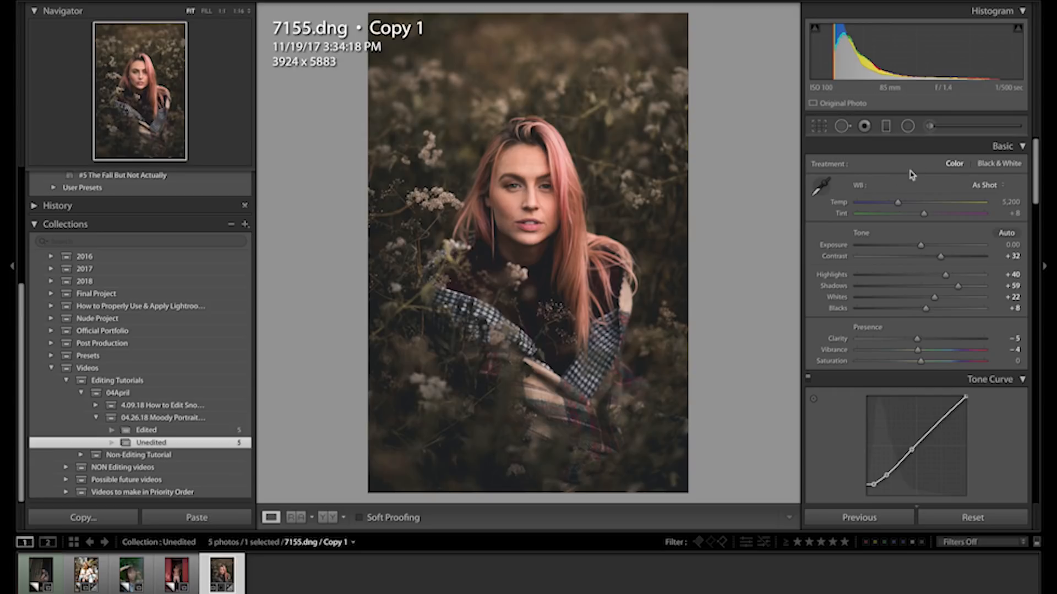
{"action": "left_click", "coordinate": [930, 126]}
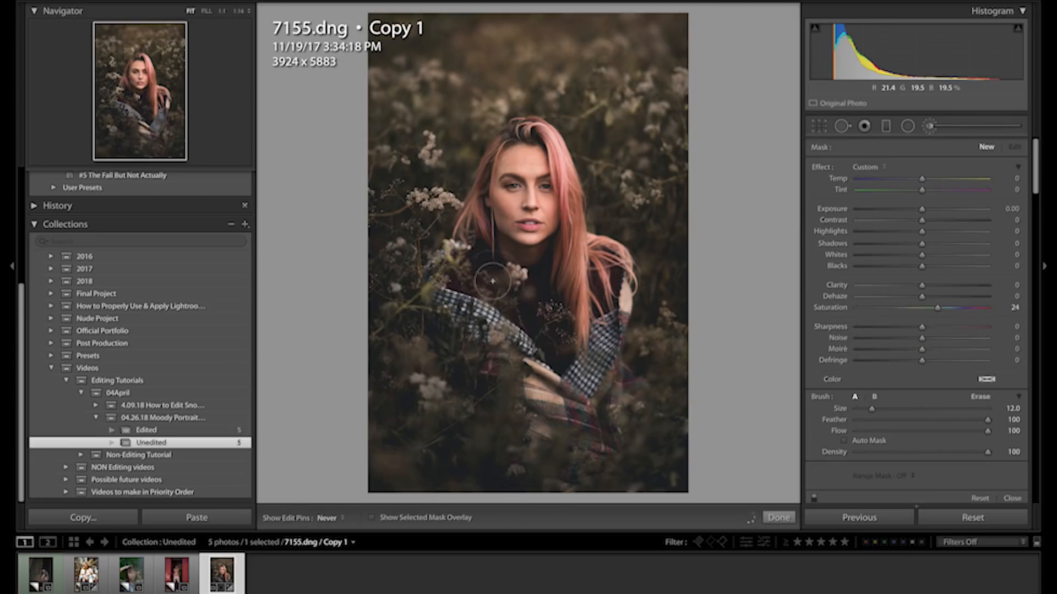
{"action": "left_click", "coordinate": [564, 414]}
Set the brush mask's Exposure to 0.17, Shadows to -70, Whites to 61 and Blacks to 0.
{"action": "left_click_drag", "start_coordinate": [913, 270], "coordinate": [911, 266]}
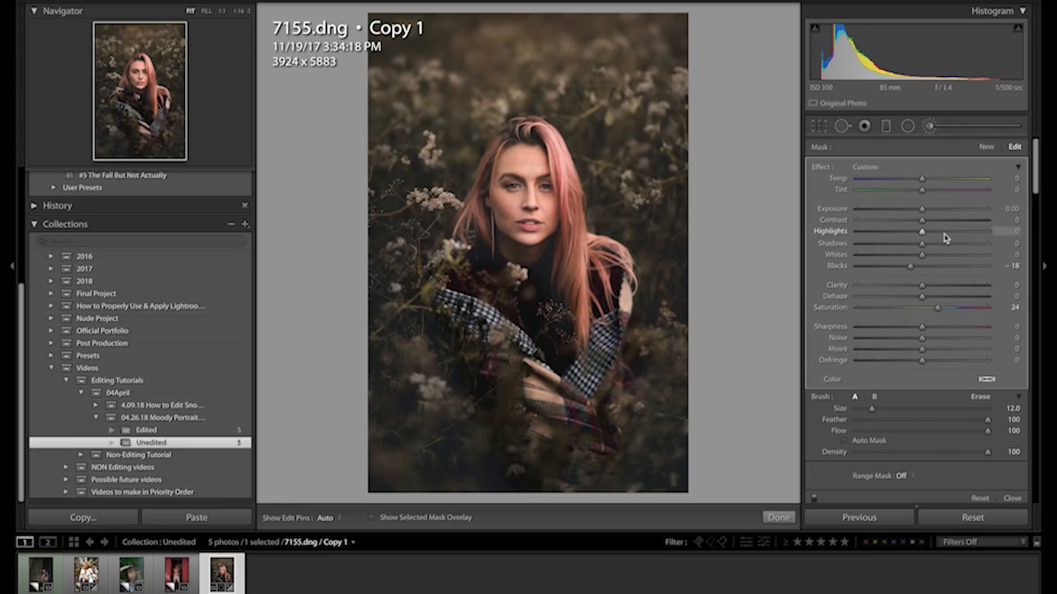
{"action": "mouse_move", "coordinate": [948, 244]}
{"action": "left_mouse_down"}
{"action": "mouse_move", "coordinate": [966, 245]}
{"action": "mouse_move", "coordinate": [945, 254]}
{"action": "mouse_move", "coordinate": [962, 258]}
{"action": "mouse_move", "coordinate": [907, 268]}
{"action": "mouse_move", "coordinate": [945, 267]}
{"action": "mouse_move", "coordinate": [922, 268]}
{"action": "left_mouse_up"}
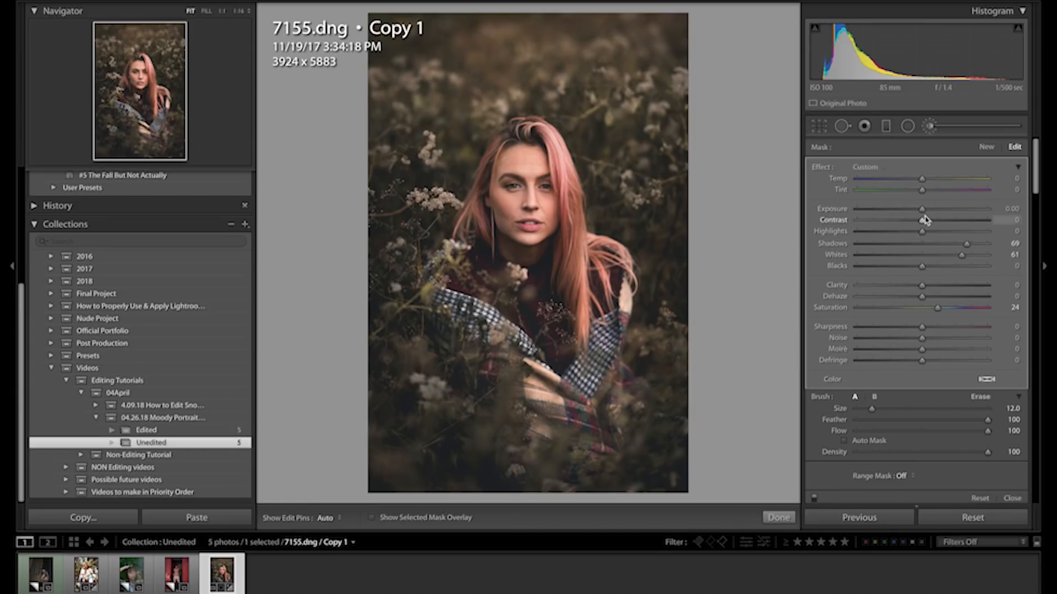
{"action": "left_click_drag", "start_coordinate": [922, 213], "coordinate": [877, 245]}
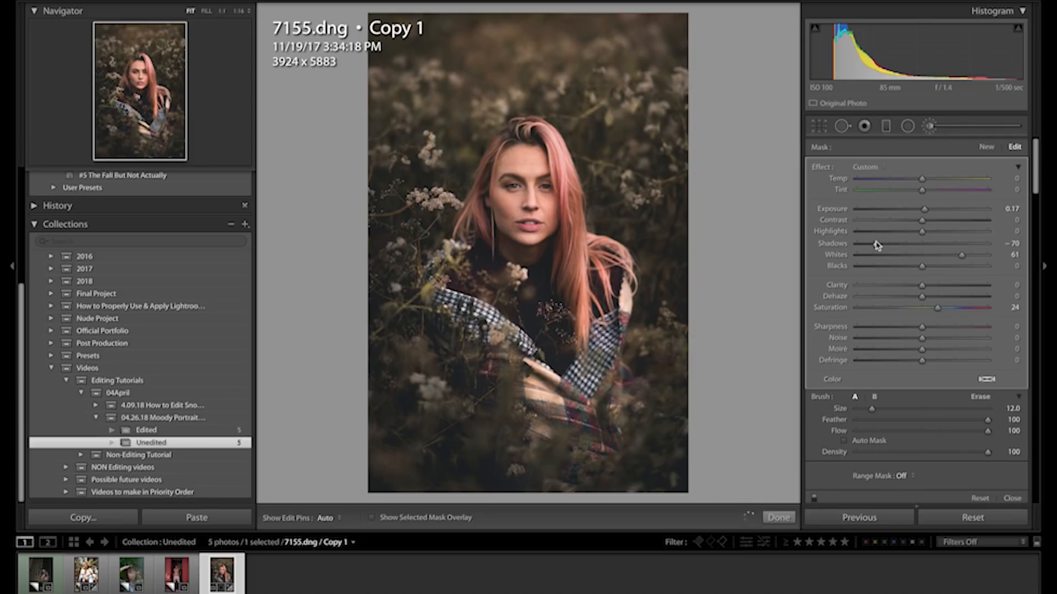
Toggle the brush mask's effect, close the Adjustment Brush, and check the portrait in the Library Loupe view before returning to Develop.
{"action": "left_click", "coordinate": [814, 499]}
{"action": "left_click", "coordinate": [930, 130]}
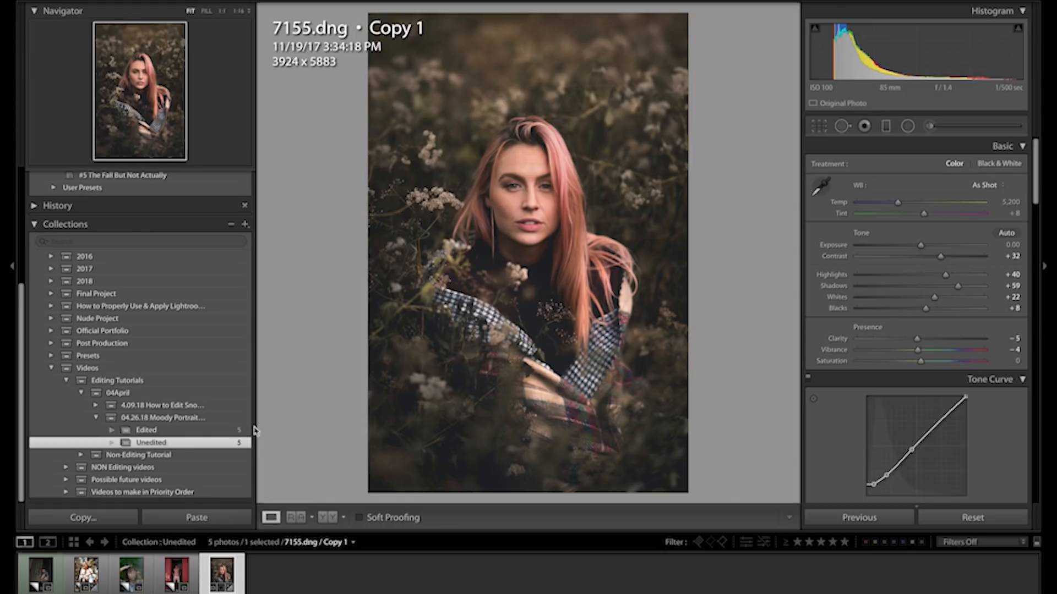
{"action": "key", "text": "e"}
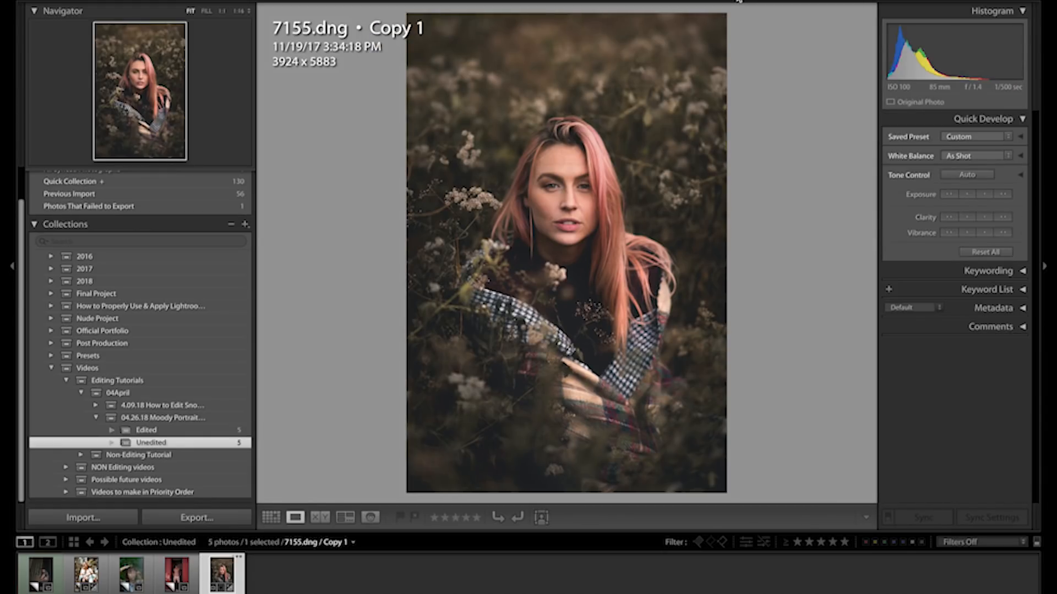
{"action": "key", "text": "d"}
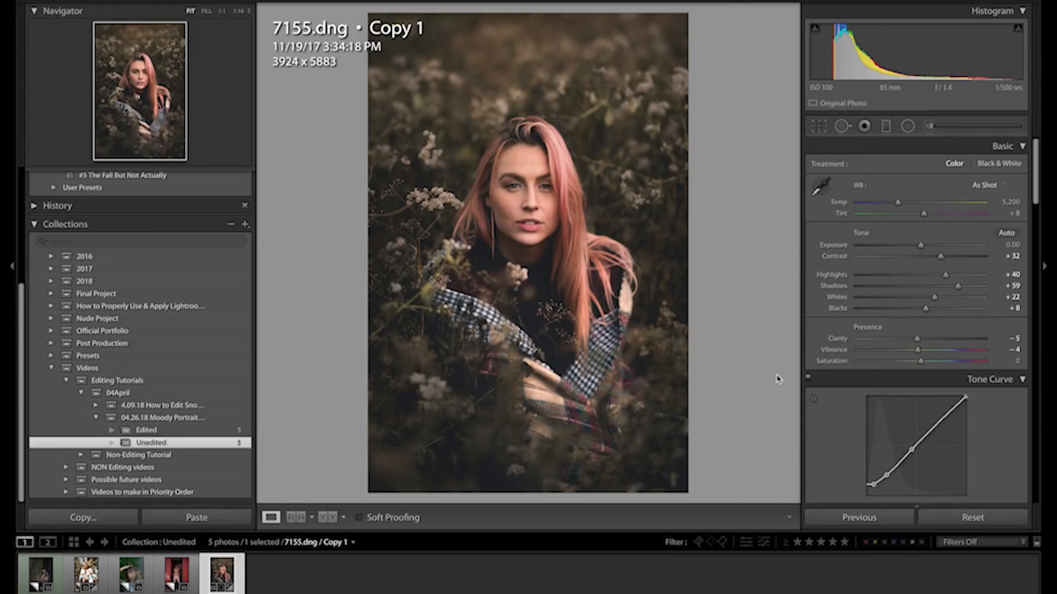
Reset all settings and undo the reset twice to compare the edit with the original, and check the Before view.
{"action": "left_click", "coordinate": [953, 523]}
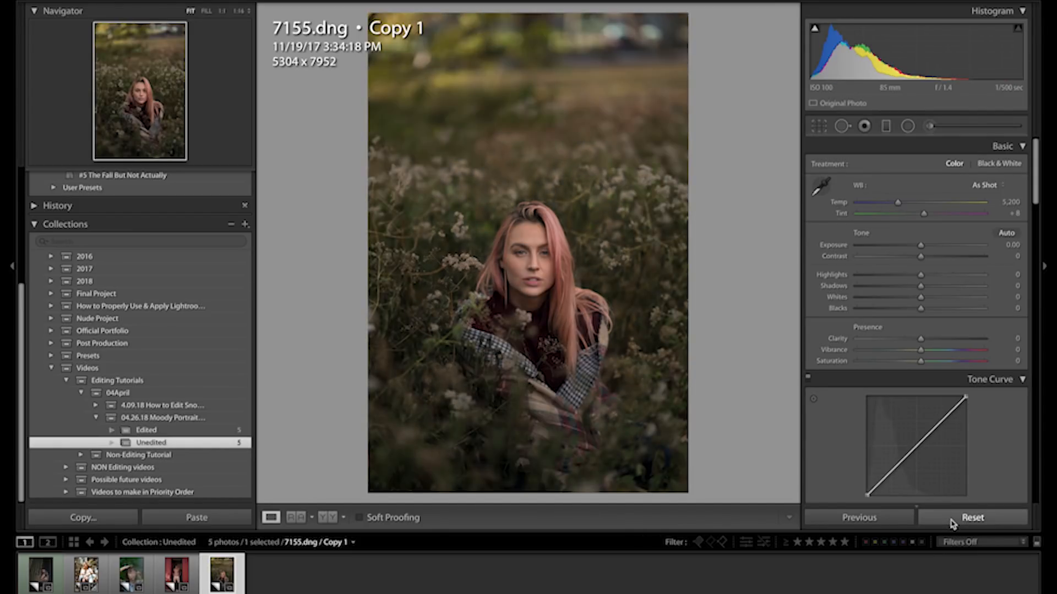
{"action": "key", "text": "ctrl+z"}
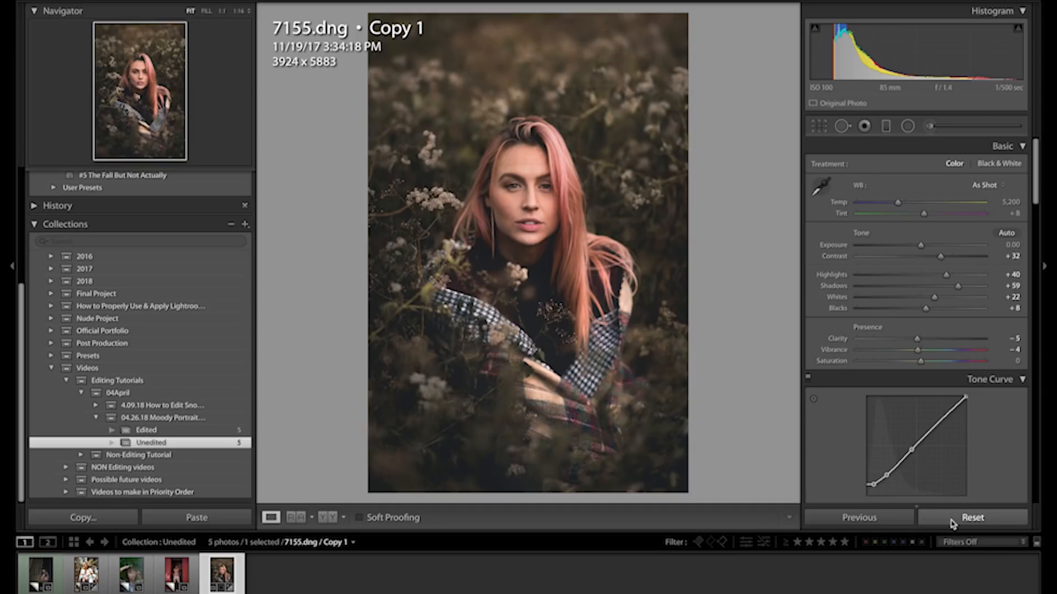
{"action": "left_click", "coordinate": [952, 524]}
{"action": "key", "text": "ctrl+z"}
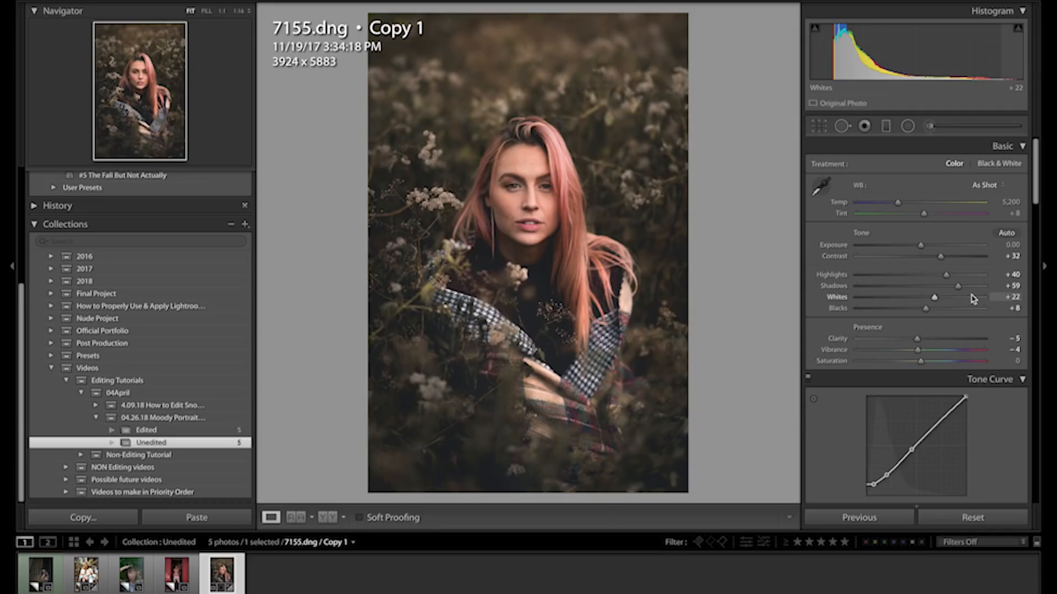
{"action": "key", "text": "backslash"}
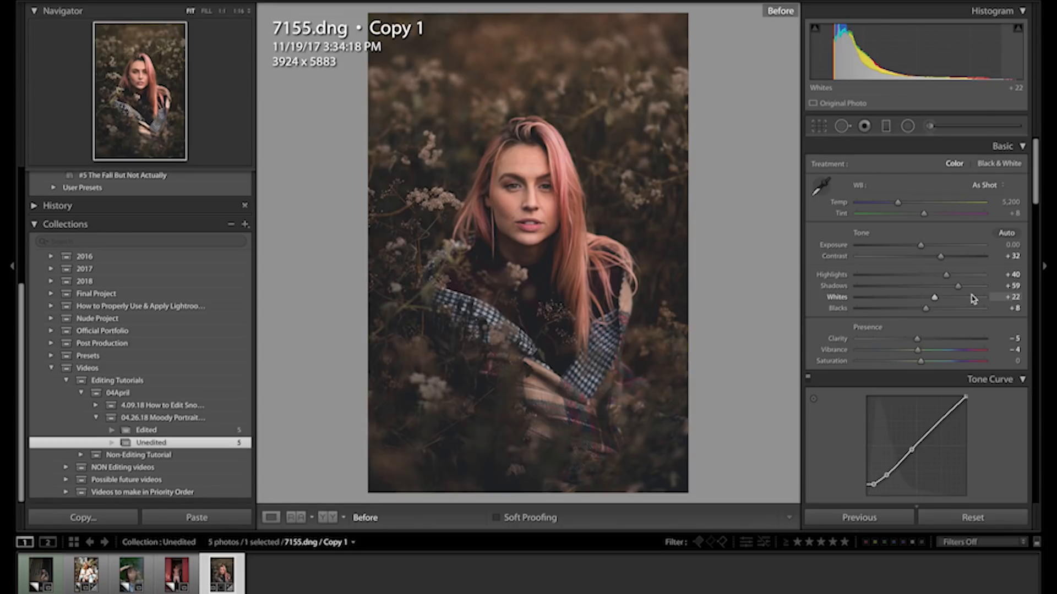
{"action": "key", "text": "backslash"}
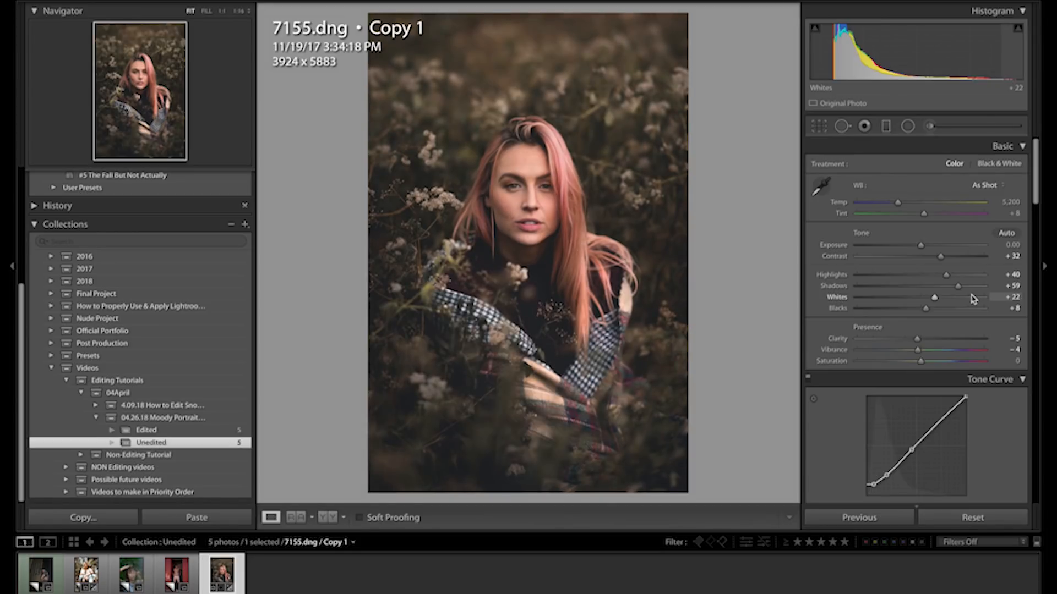
Set the HSL Yellow hue to -58 and compare the Before and After views.
{"action": "scroll", "coordinate": [930, 306], "scroll_direction": "down", "scroll_amount": 10}
{"action": "left_click", "coordinate": [886, 318]}
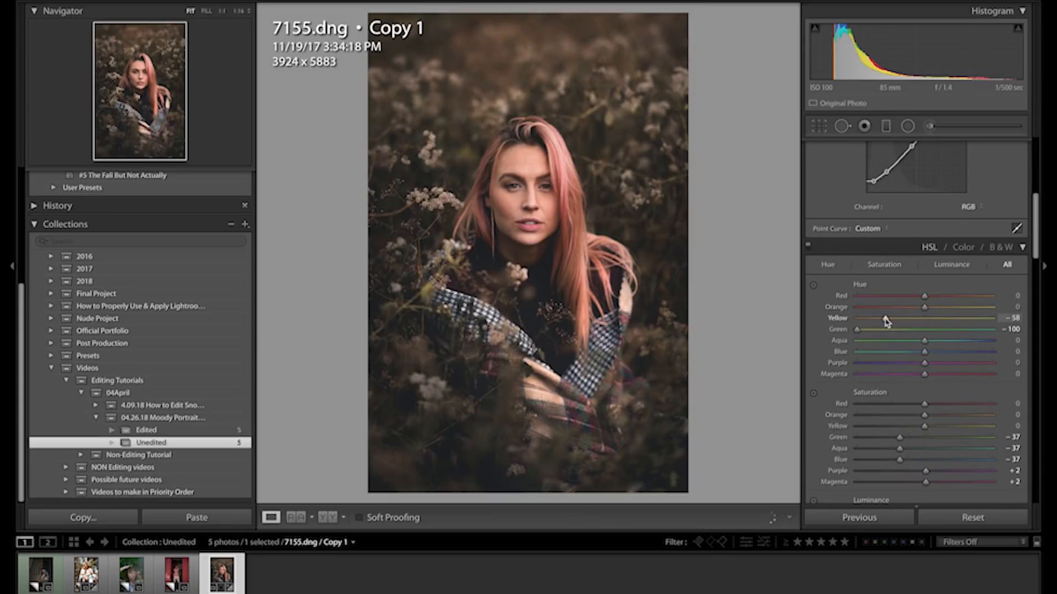
{"action": "key", "text": "backslash"}
{"action": "key", "text": "backslash"}
{"action": "key", "text": "backslash"}
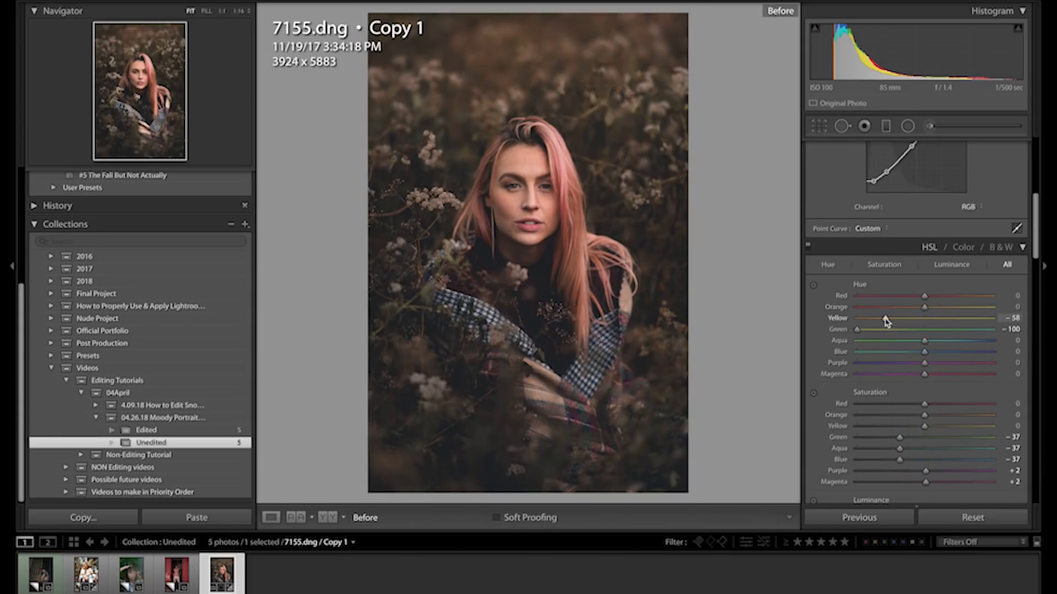
{"action": "key", "text": "backslash"}
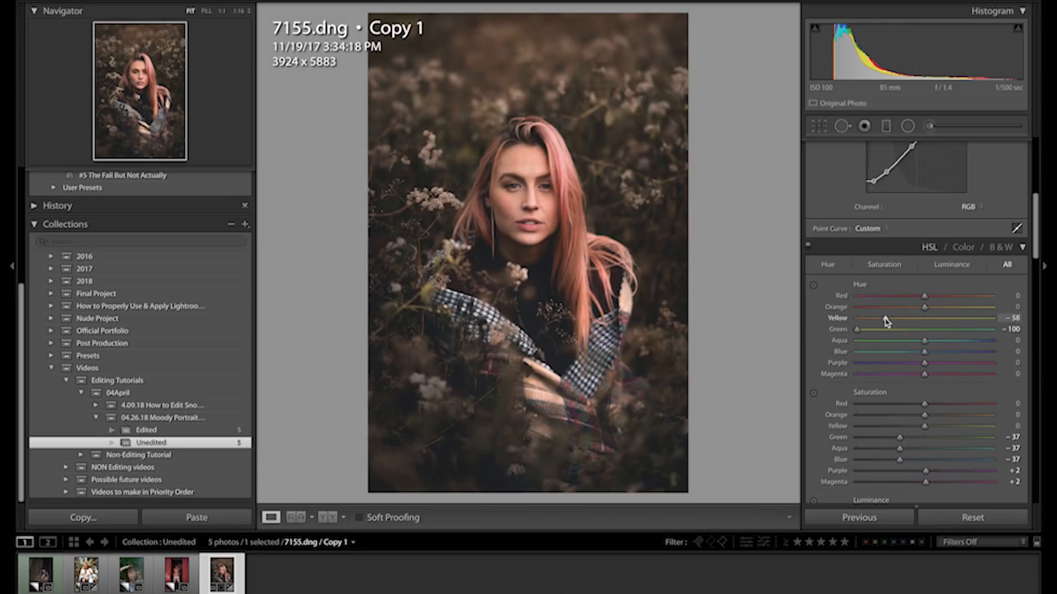
{"action": "key", "text": "backslash"}
{"action": "key", "text": "backslash"}
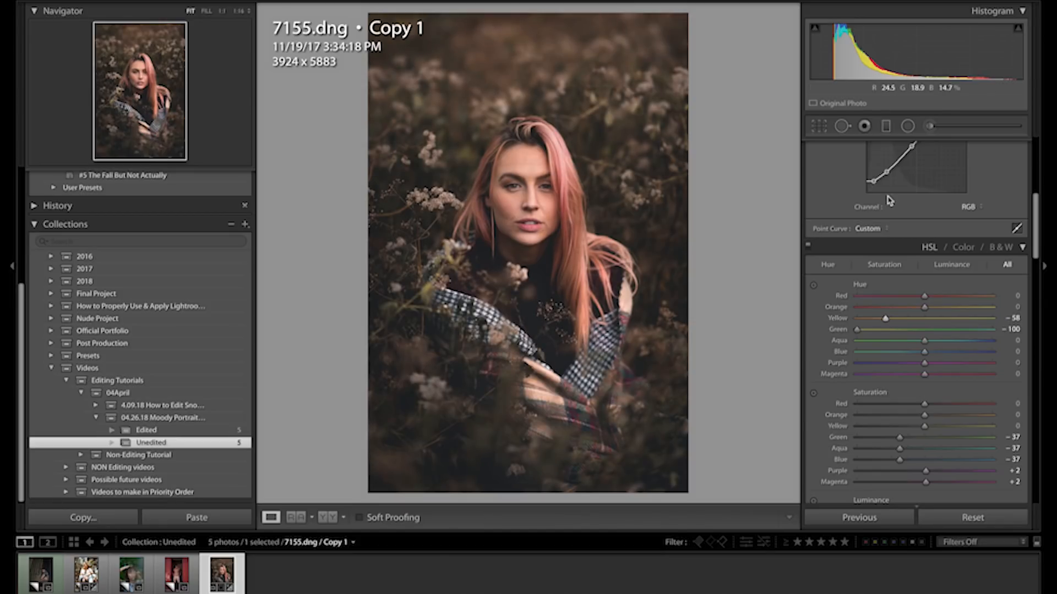
Try Basic Whites at -11, compare it with the Before view, and restore the previous Whites value.
{"action": "scroll", "coordinate": [898, 228], "scroll_direction": "up", "scroll_amount": 4}
{"action": "scroll", "coordinate": [898, 228], "scroll_direction": "up", "scroll_amount": 2}
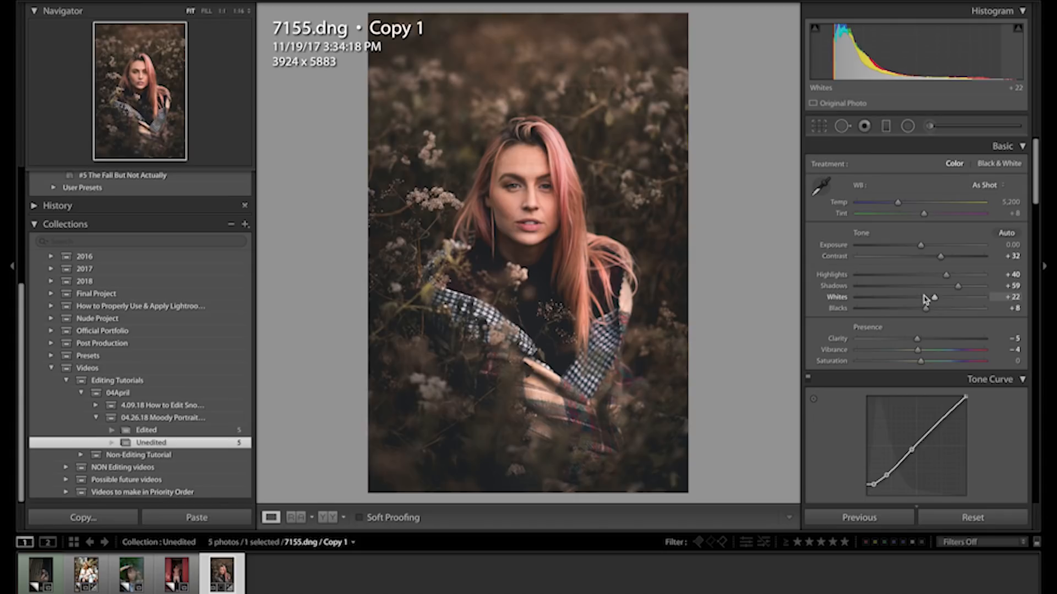
{"action": "left_click_drag", "start_coordinate": [934, 297], "coordinate": [914, 299]}
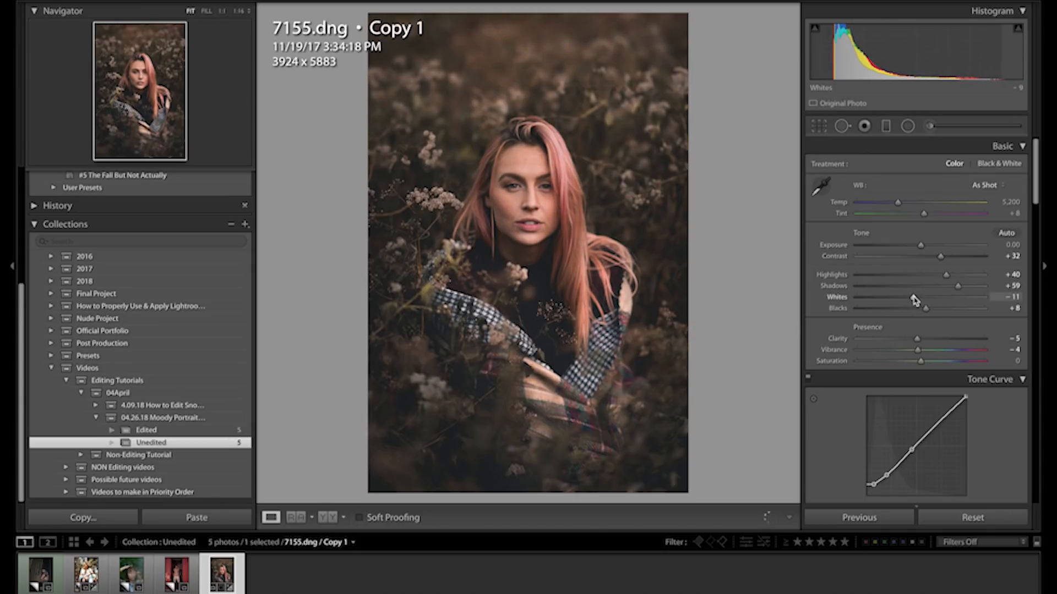
{"action": "key", "text": "backslash"}
{"action": "key", "text": "backslash"}
{"action": "key", "text": "backslash"}
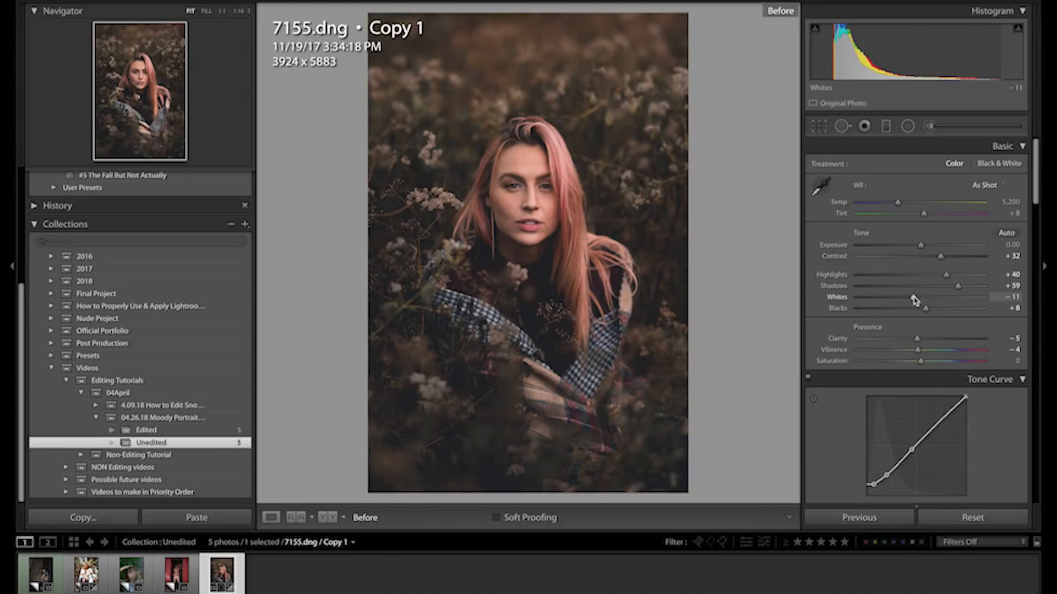
{"action": "key", "text": "backslash"}
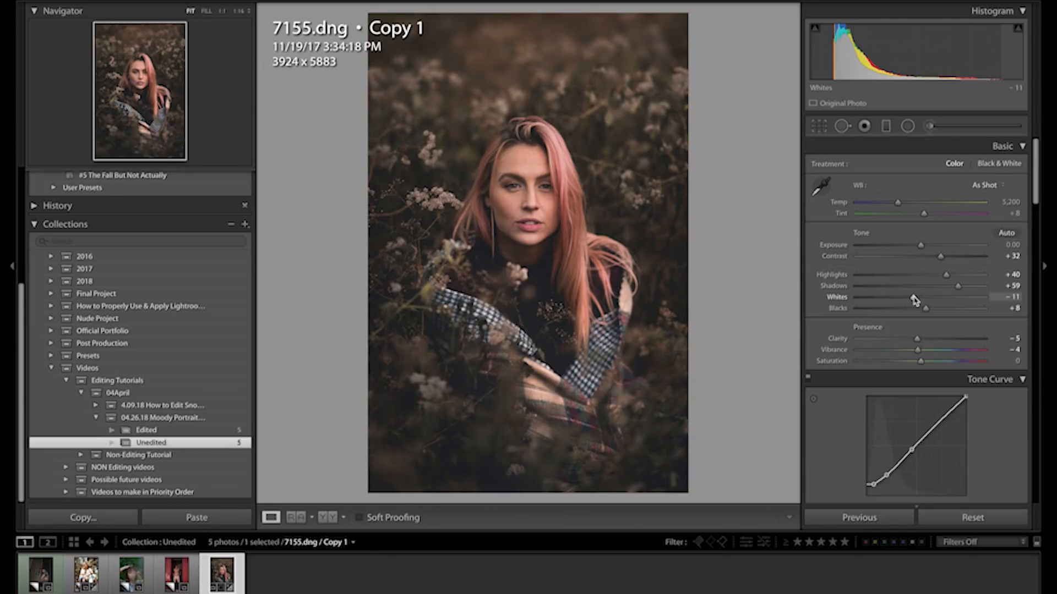
{"action": "key", "text": "backslash"}
{"action": "key", "text": "backslash"}
{"action": "key", "text": "backslash"}
{"action": "key", "text": "backslash"}
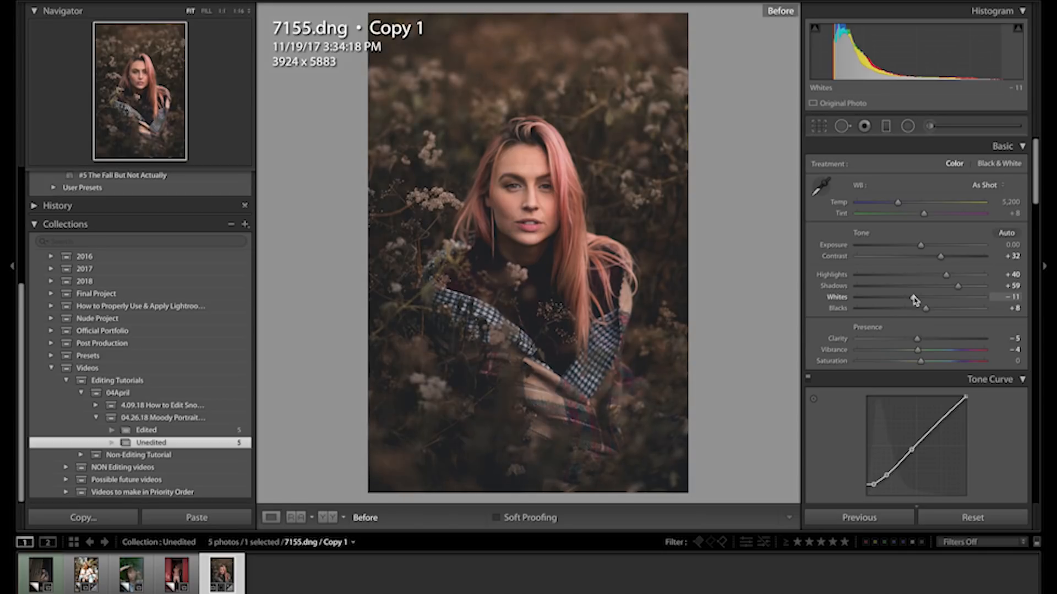
{"action": "key", "text": "backslash"}
{"action": "key", "text": "backslash"}
{"action": "key", "text": "backslash"}
{"action": "key", "text": "backslash"}
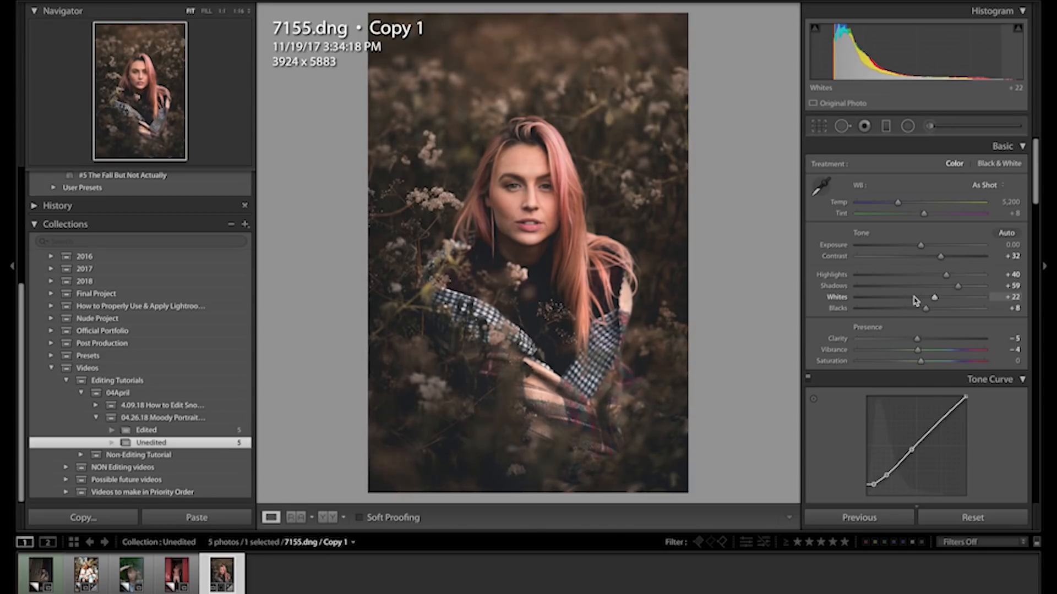
{"action": "key", "text": "backslash"}
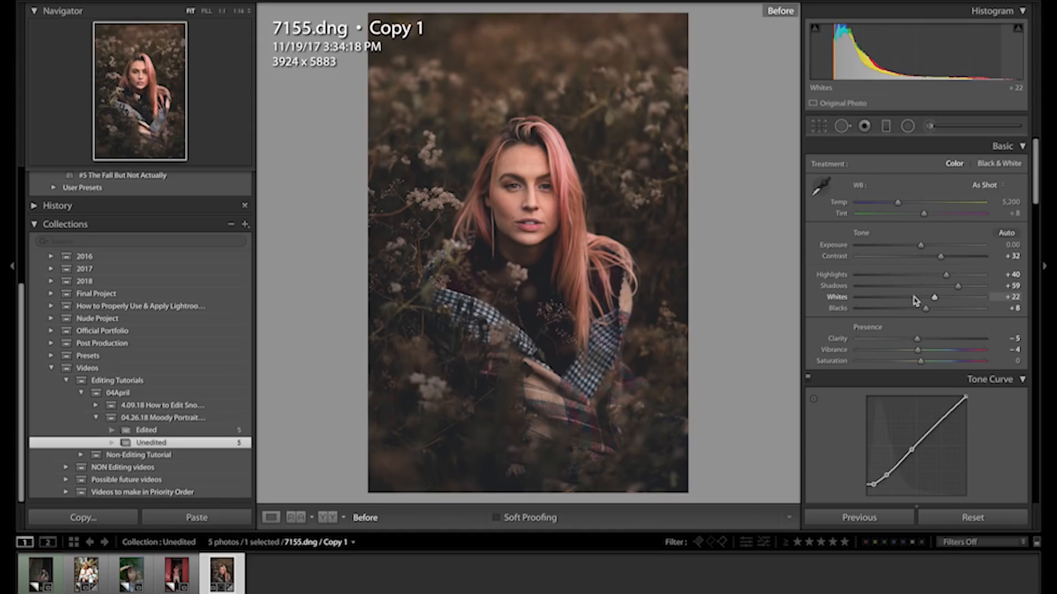
{"action": "key", "text": "backslash"}
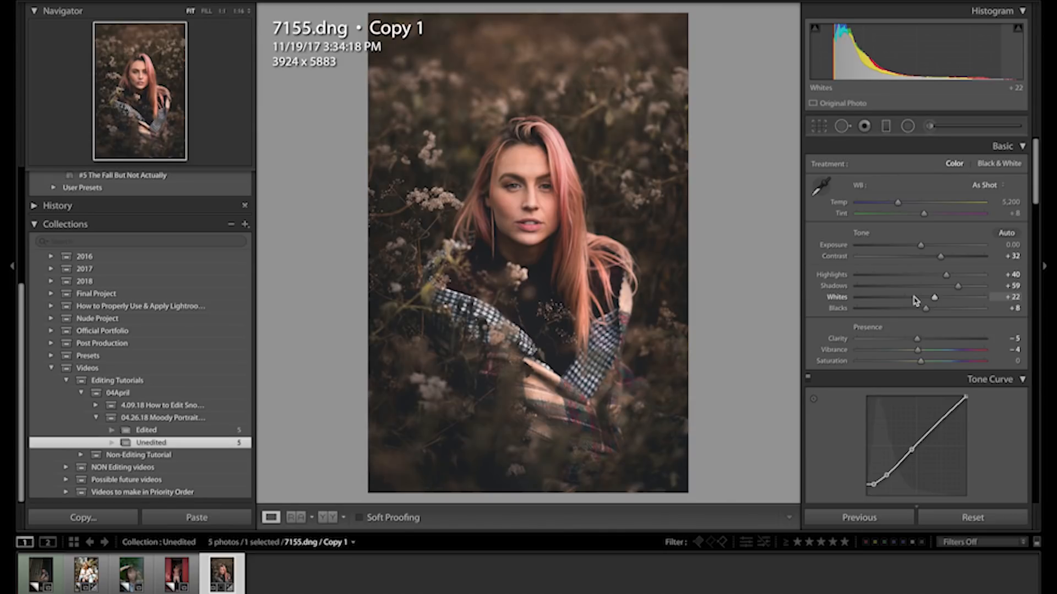
Set the Basic Whites to -17 and the plaid wrap brush mask's Whites to 25, closing the Adjustment Brush.
{"action": "left_click_drag", "start_coordinate": [914, 300], "coordinate": [910, 300]}
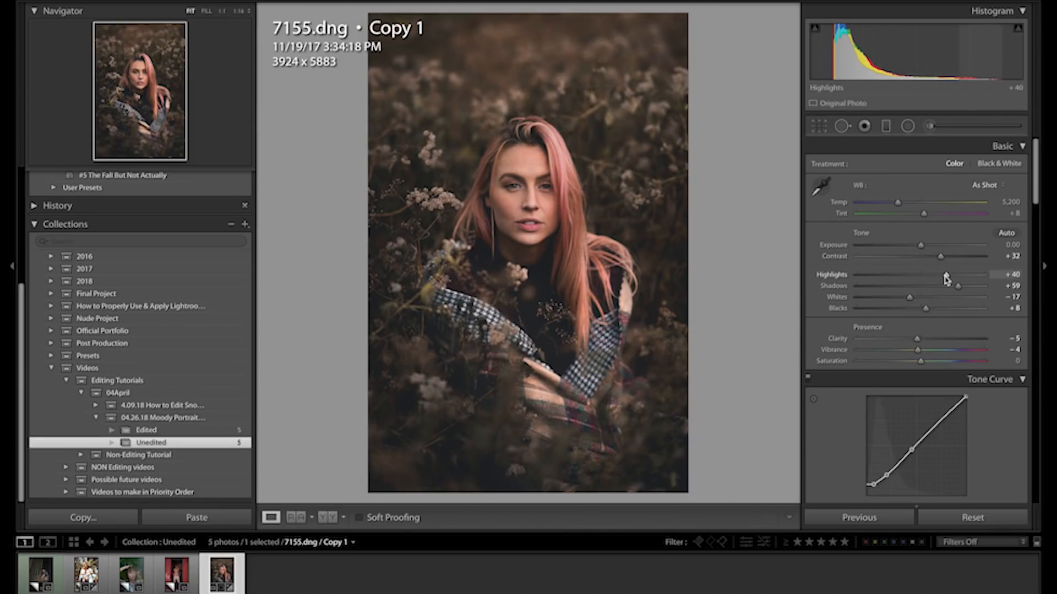
{"action": "left_click", "coordinate": [929, 126]}
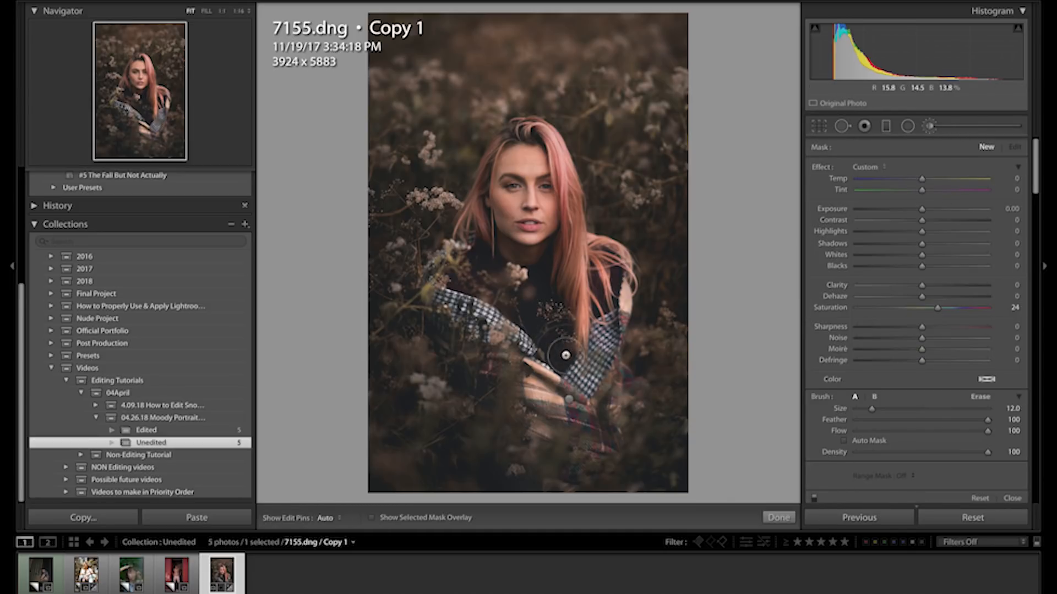
{"action": "left_click", "coordinate": [570, 407]}
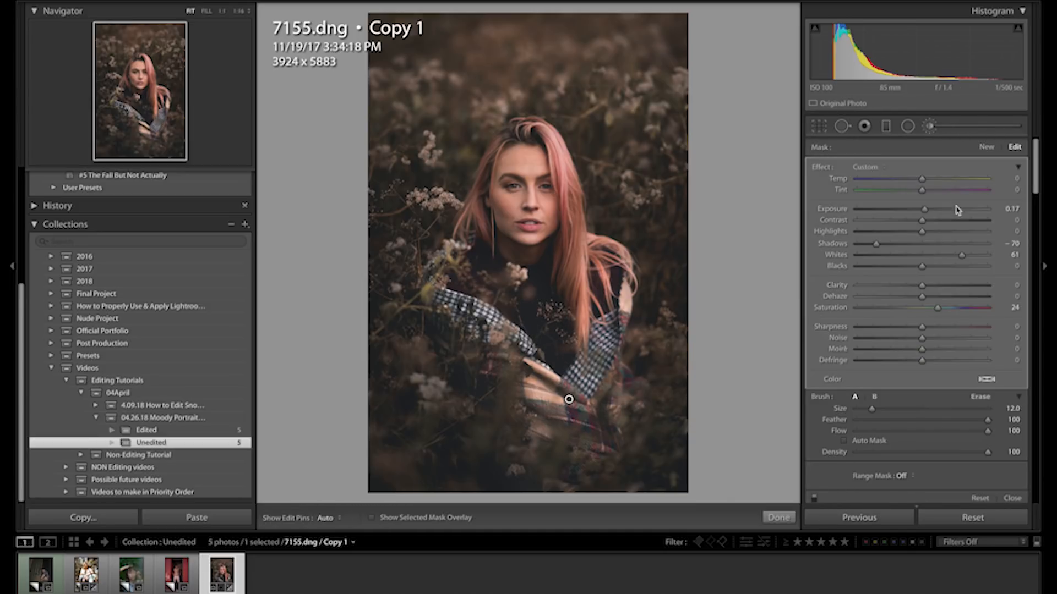
{"action": "left_click", "coordinate": [937, 256]}
{"action": "left_click_drag", "start_coordinate": [937, 256], "coordinate": [939, 257]}
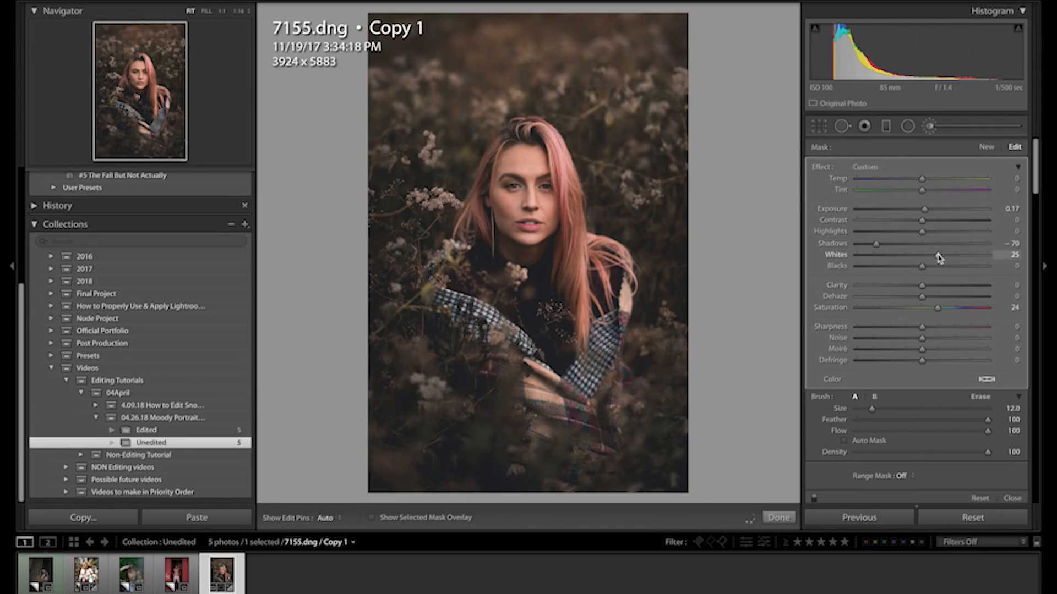
{"action": "left_click", "coordinate": [929, 128]}
Compare the finished portrait with its Before view, examining the highlights on the plaid wrap and the background tones.
{"action": "key", "text": "backslash"}
{"action": "key", "text": "backslash"}
{"action": "key", "text": "backslash"}
{"action": "key", "text": "backslash"}
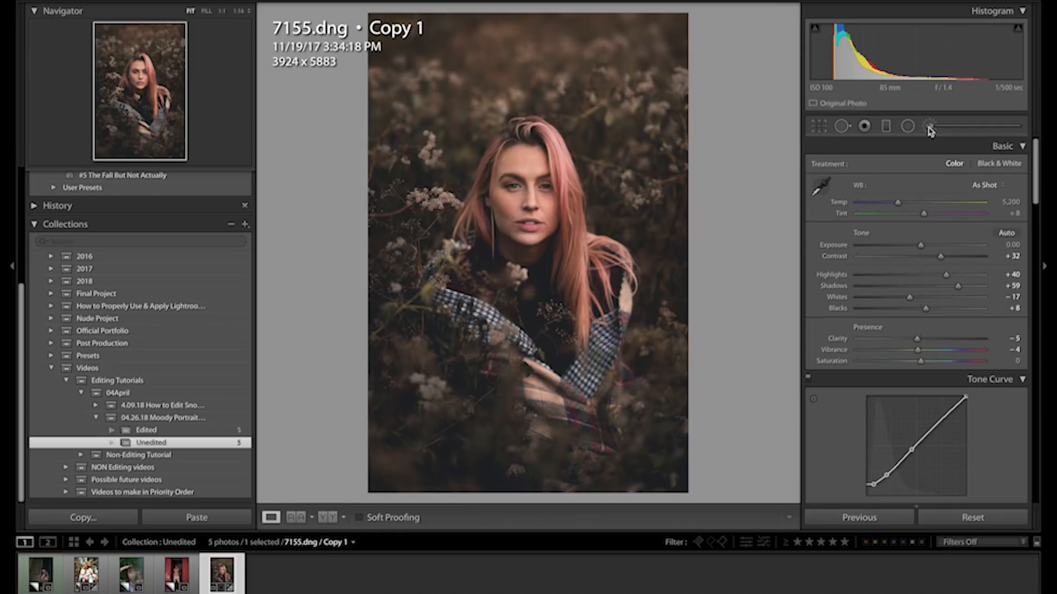
{"action": "key", "text": "backslash"}
{"action": "key", "text": "backslash"}
{"action": "key", "text": "backslash"}
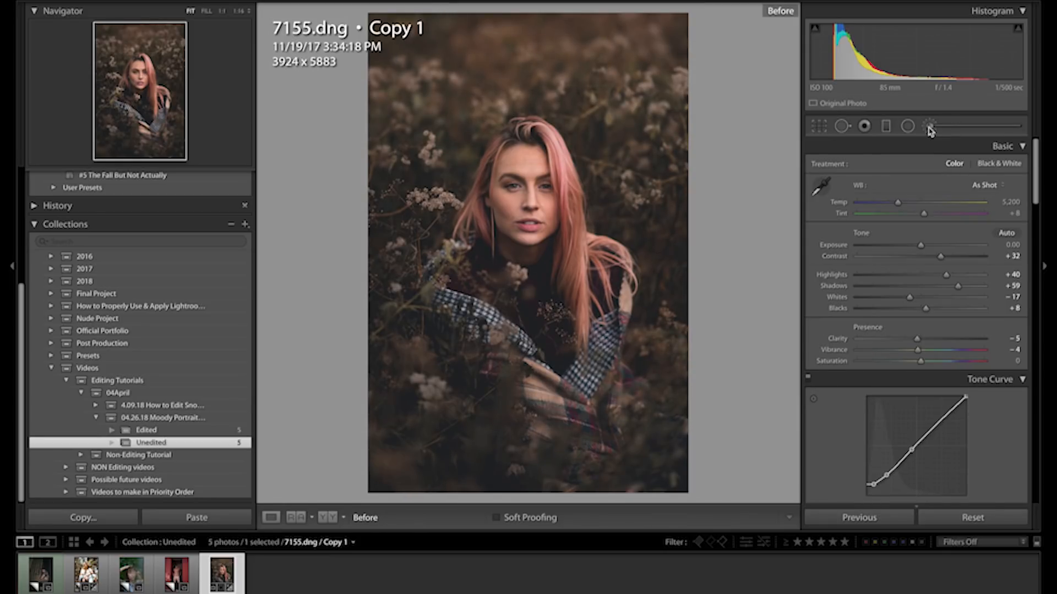
{"action": "key", "text": "backslash"}
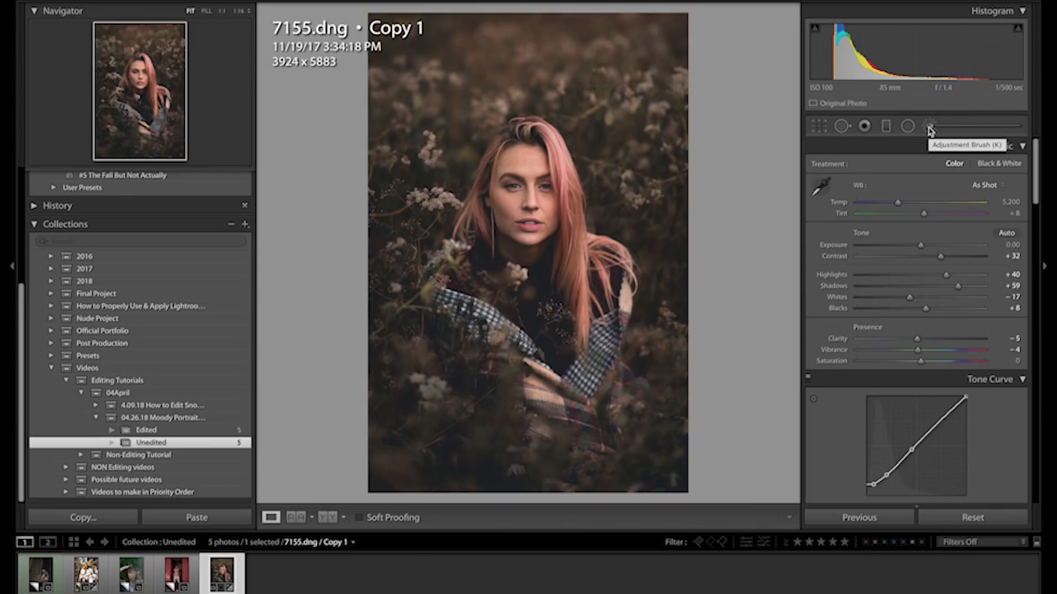
{"action": "key", "text": "backslash"}
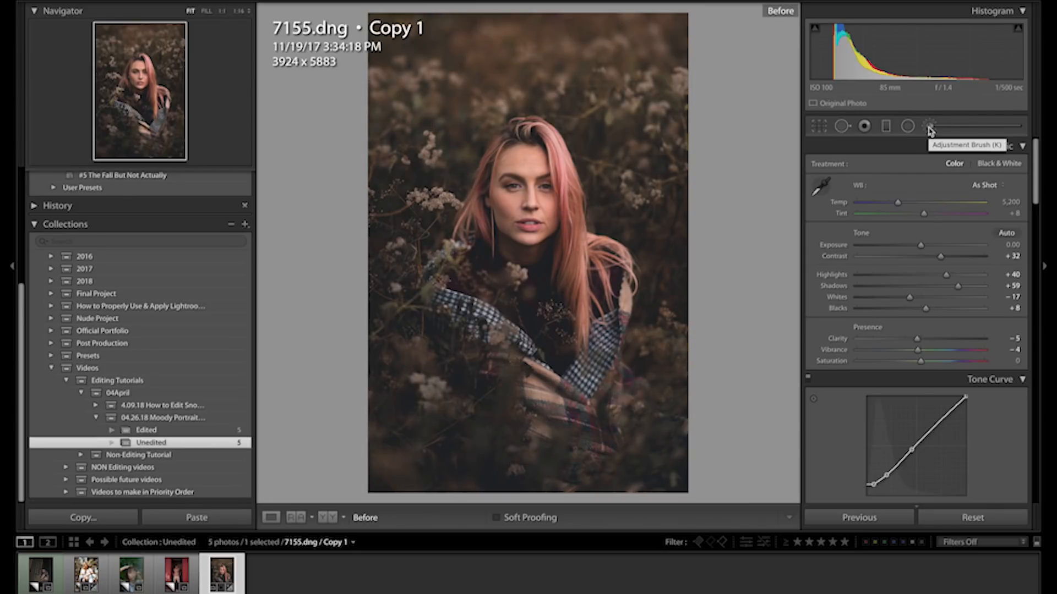
{"action": "key", "text": "backslash"}
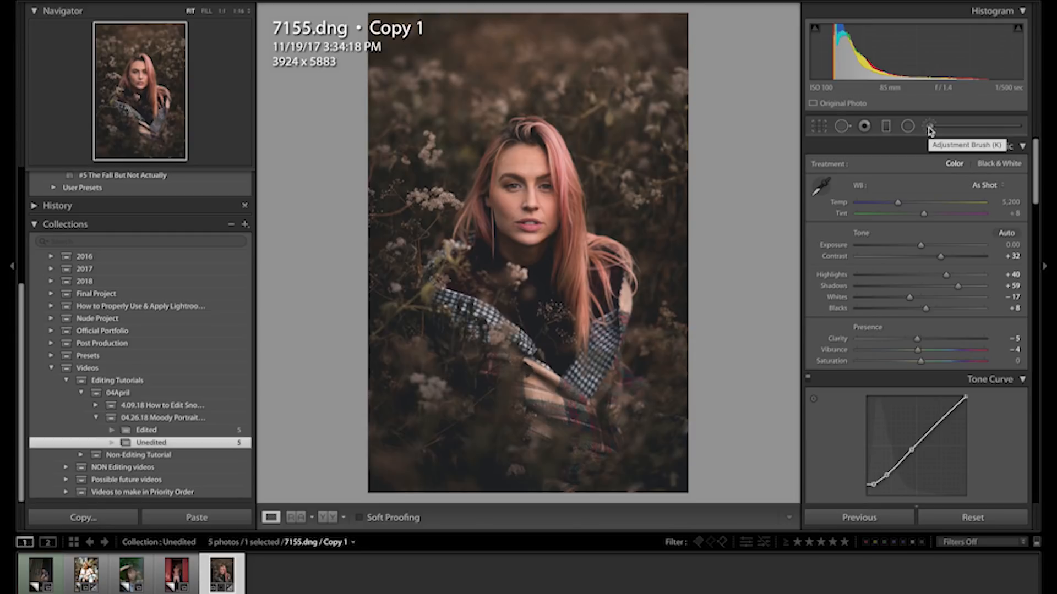
{"action": "key", "text": "backslash"}
{"action": "key", "text": "backslash"}
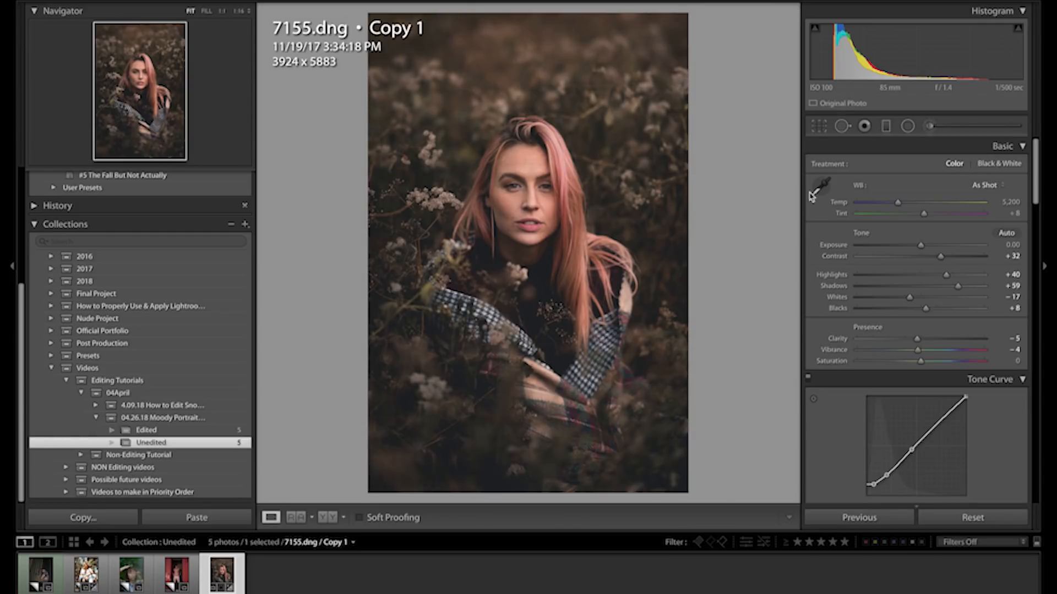
Open the DSC06111.ARW copy and compare its Before and After views.
{"action": "left_click", "coordinate": [83, 575]}
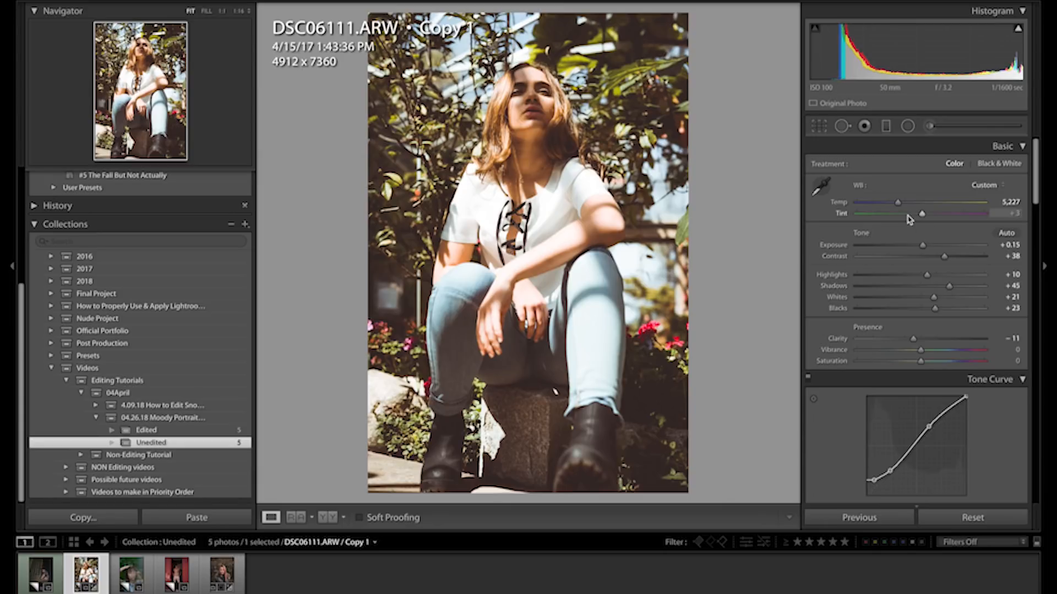
{"action": "key", "text": "backslash"}
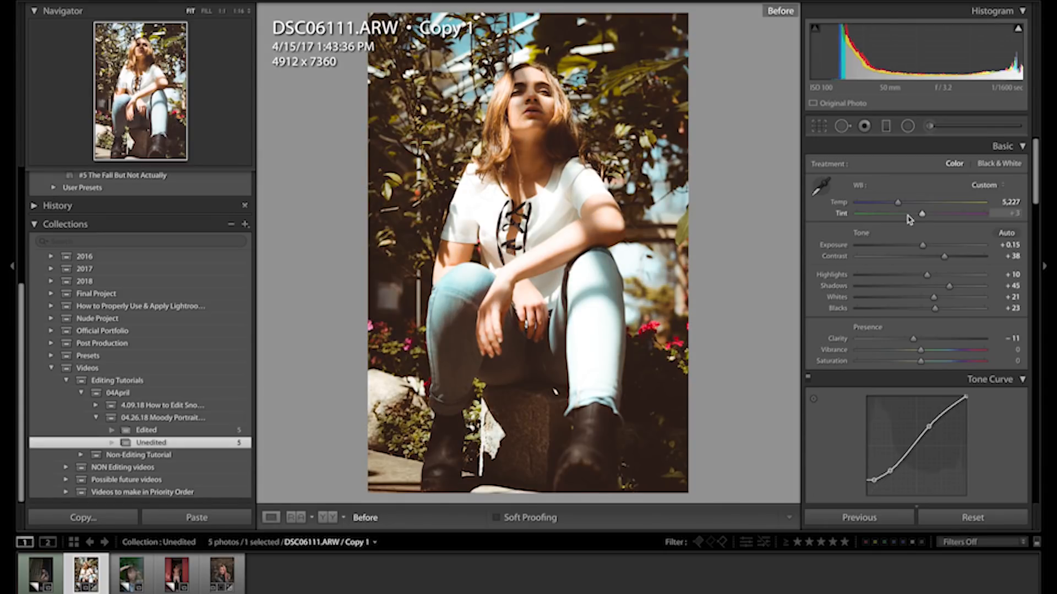
{"action": "key", "text": "backslash"}
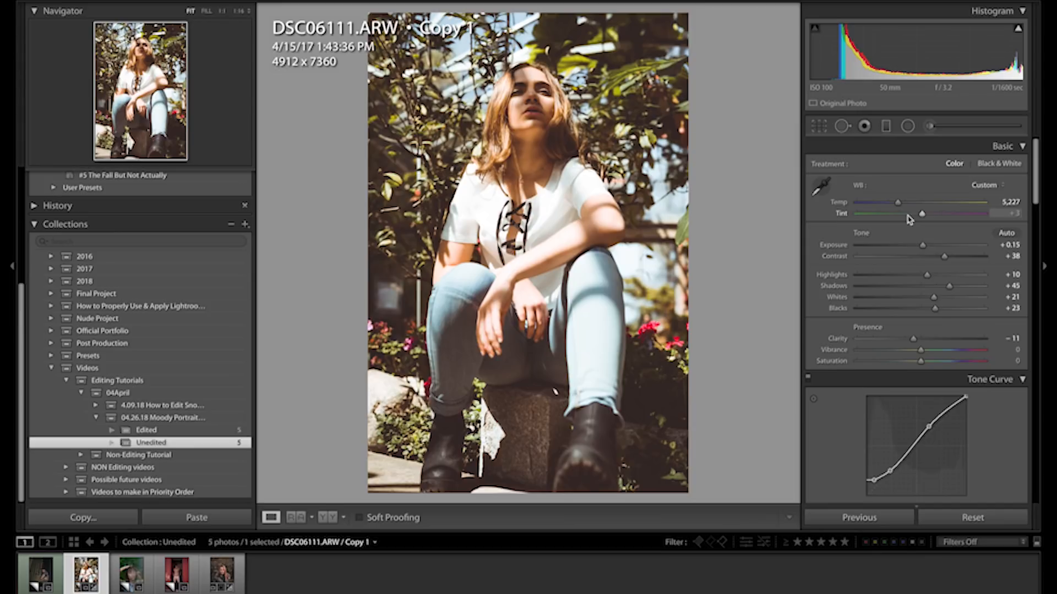
{"action": "key", "text": "backslash"}
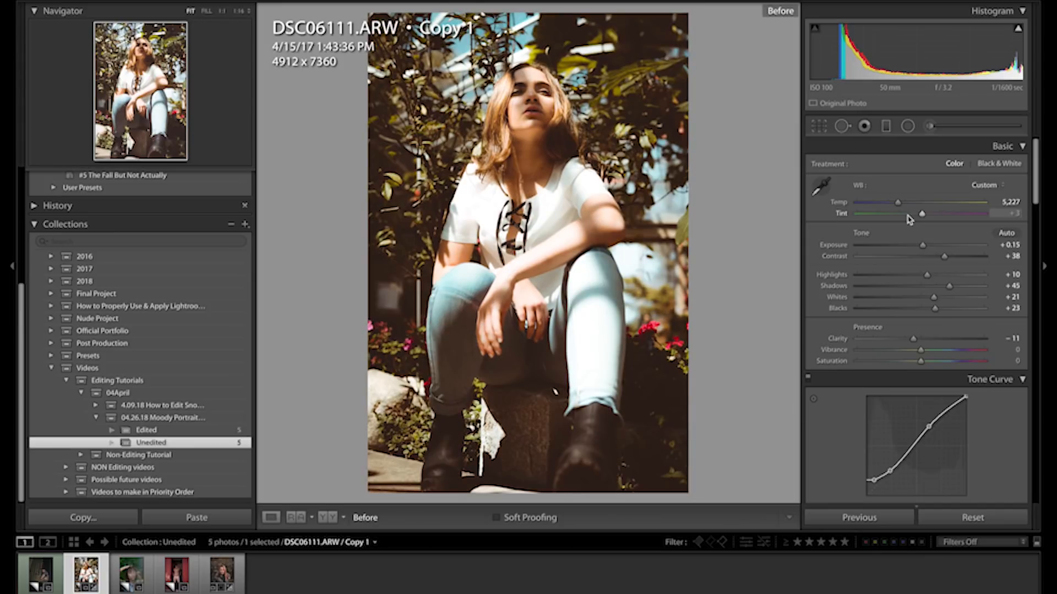
{"action": "key", "text": "backslash"}
{"action": "key", "text": "backslash"}
{"action": "key", "text": "backslash"}
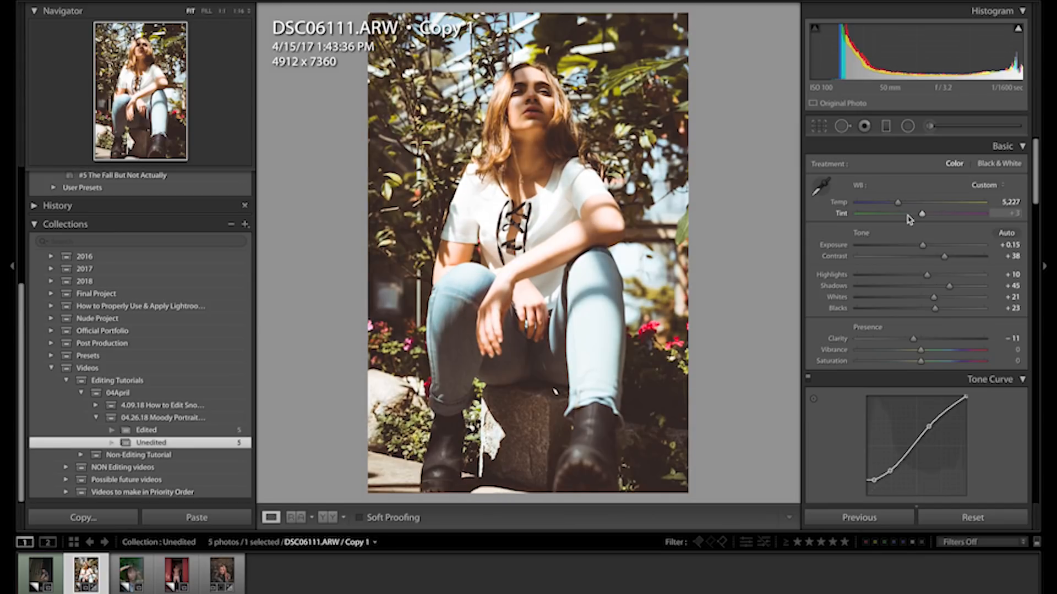
Compare the DSC06111.ARW copy with its Before view and check whether it contains any Radial Filter adjustments.
{"action": "key", "text": "backslash"}
{"action": "key", "text": "backslash"}
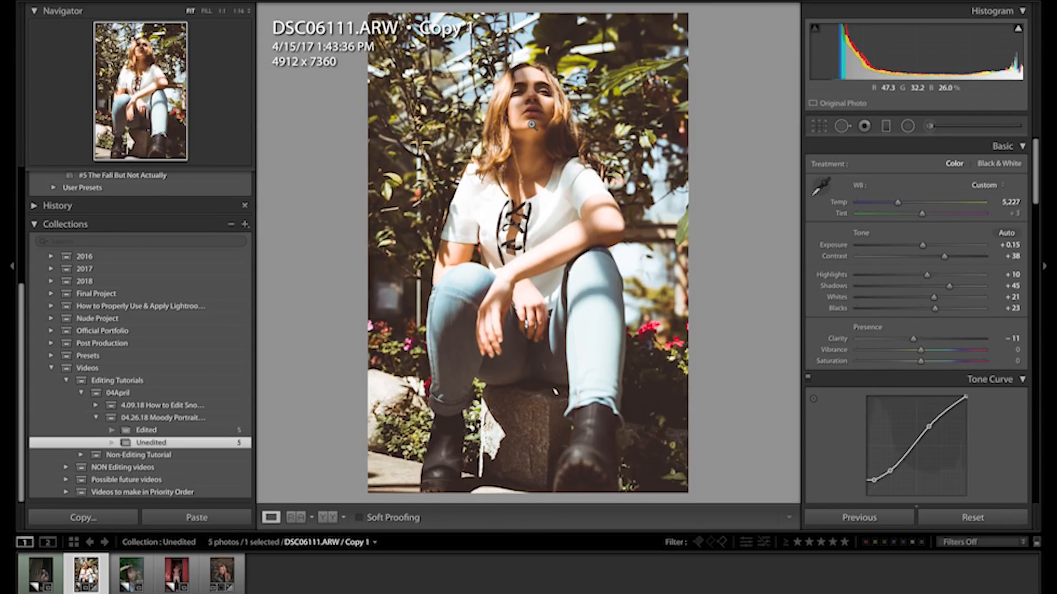
{"action": "key", "text": "backslash"}
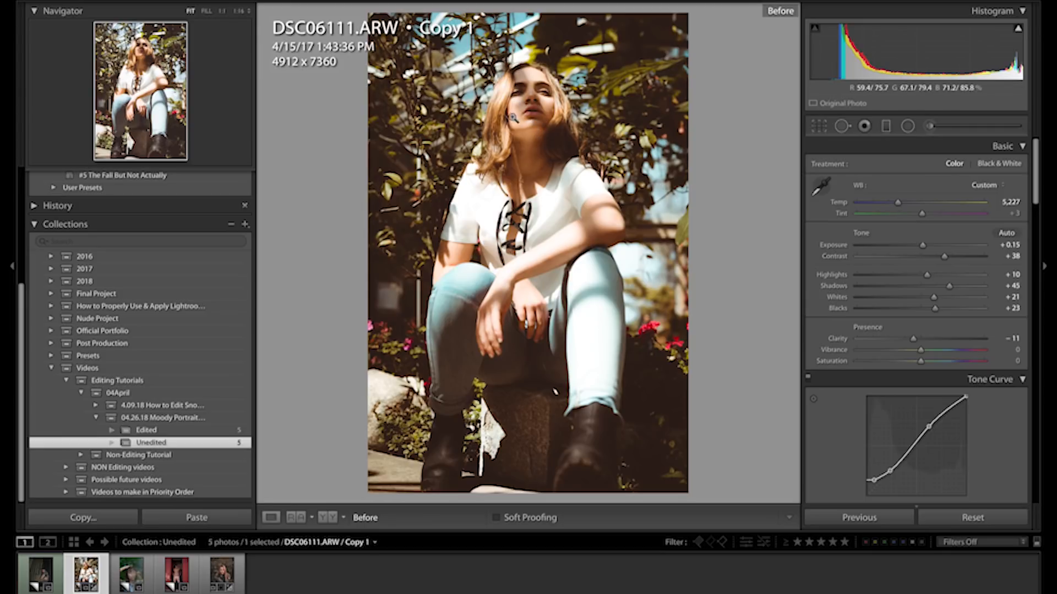
{"action": "left_click", "coordinate": [907, 126]}
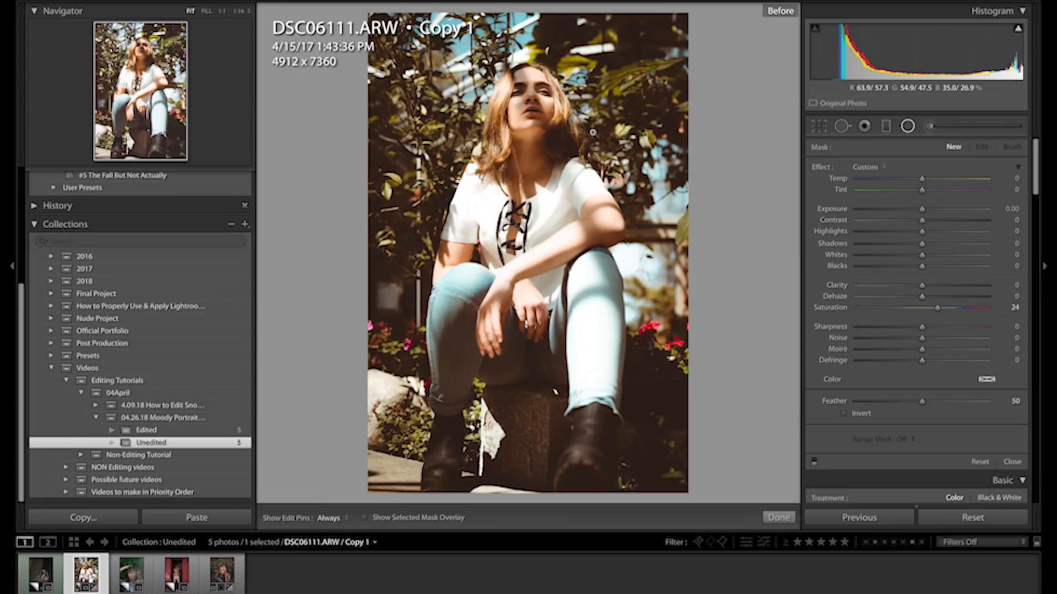
{"action": "left_click", "coordinate": [815, 462]}
{"action": "left_click", "coordinate": [814, 462]}
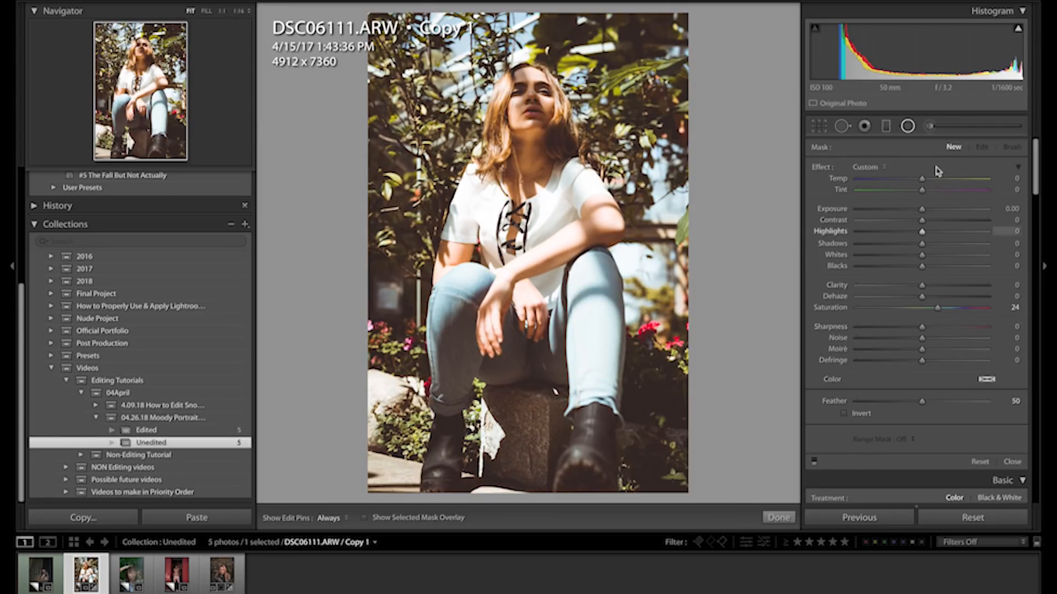
{"action": "left_click", "coordinate": [908, 127]}
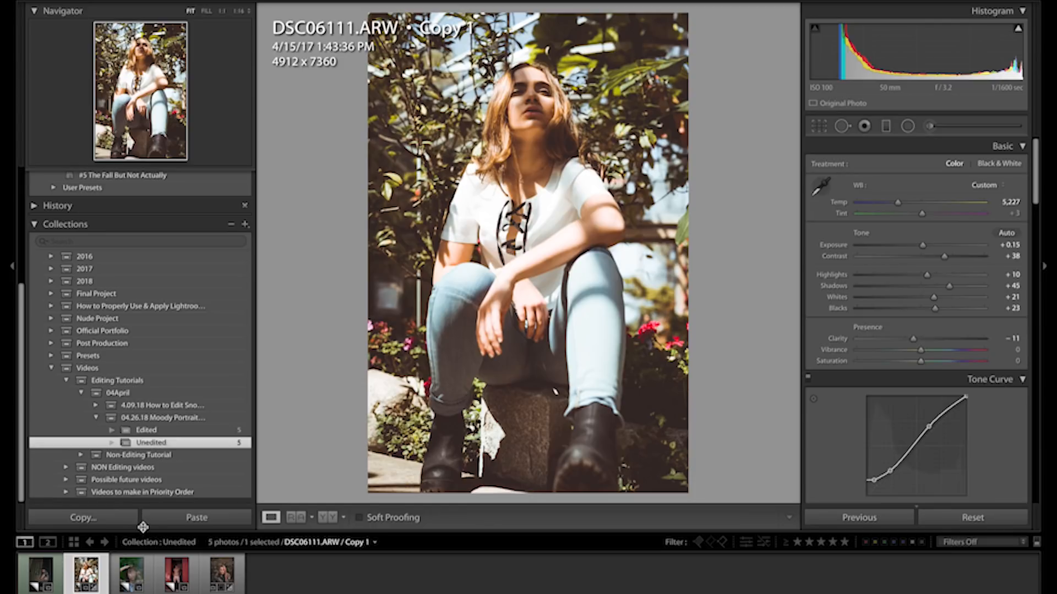
Open the edited DSC06111.ARW in the Edited collection and inspect its face brush adjustment with the effect off and on.
{"action": "left_click", "coordinate": [146, 429]}
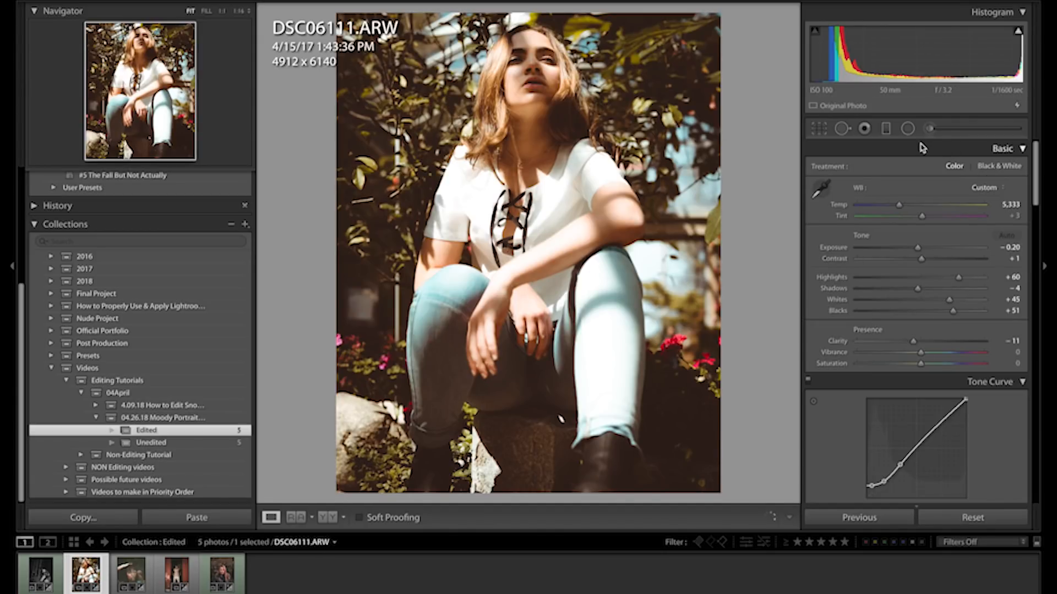
{"action": "left_click", "coordinate": [906, 130]}
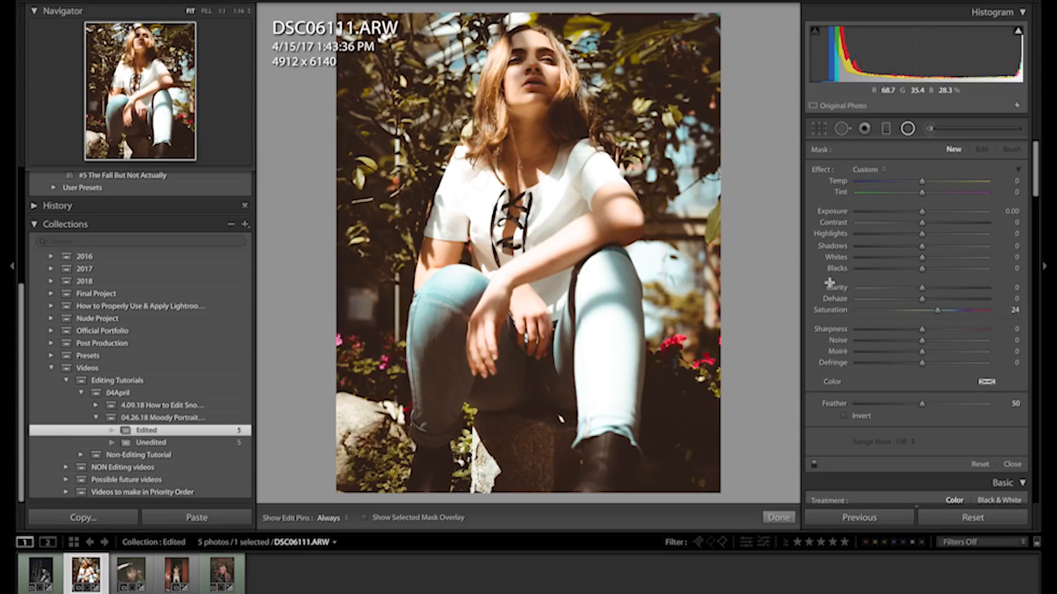
{"action": "left_click", "coordinate": [931, 129]}
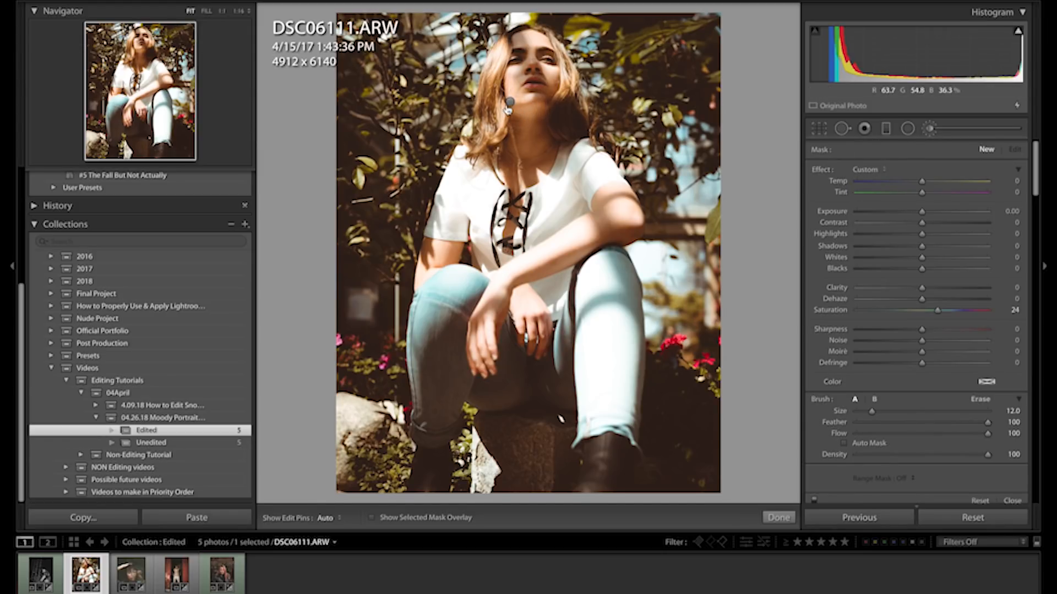
{"action": "left_click", "coordinate": [509, 103]}
{"action": "mouse_move", "coordinate": [507, 103]}
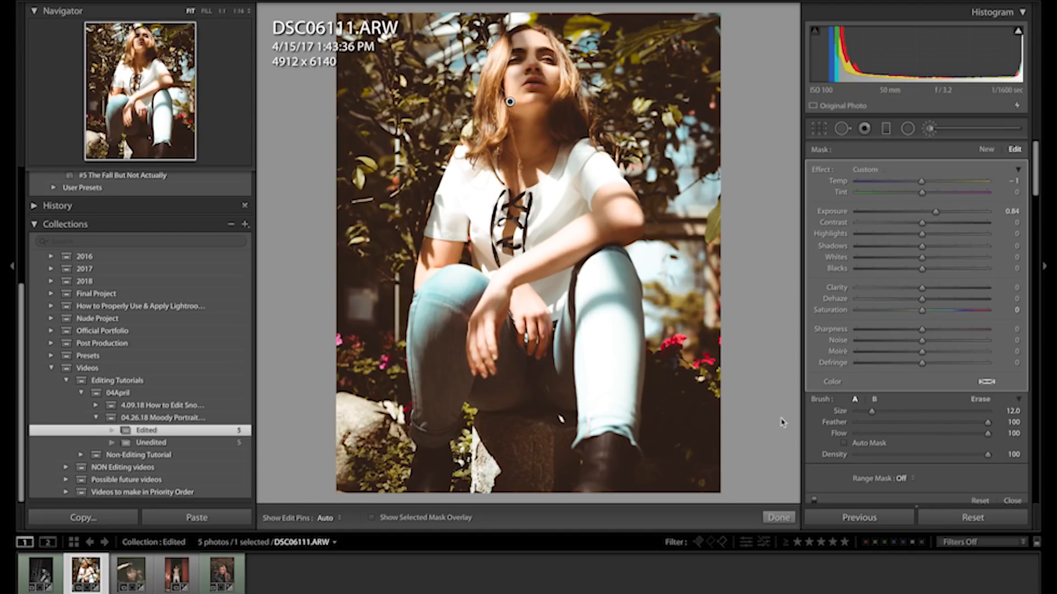
{"action": "left_click", "coordinate": [814, 501]}
{"action": "left_click", "coordinate": [814, 501]}
{"action": "left_click", "coordinate": [941, 129]}
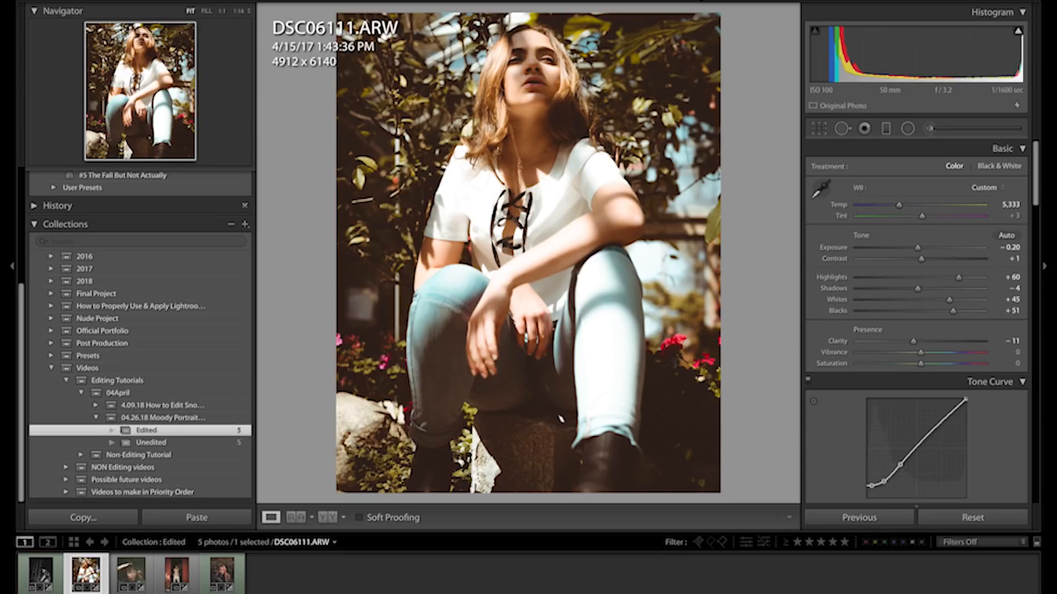
Review the photos of the Edited collection one by one in the Library loupe view, from 1110.dng to 7155.dng.
{"action": "key", "text": "e"}
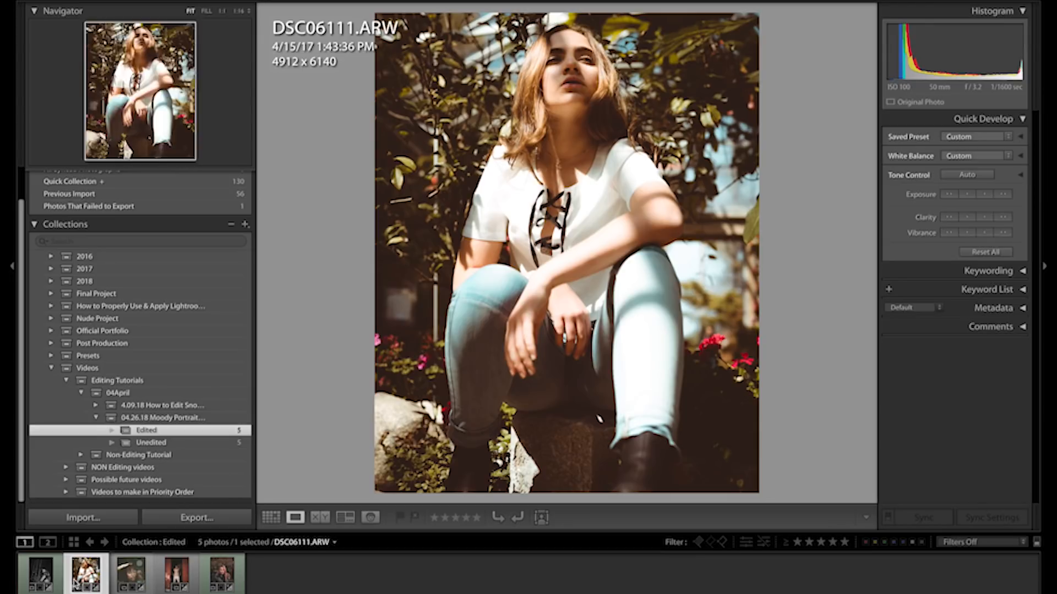
{"action": "left_click", "coordinate": [44, 578]}
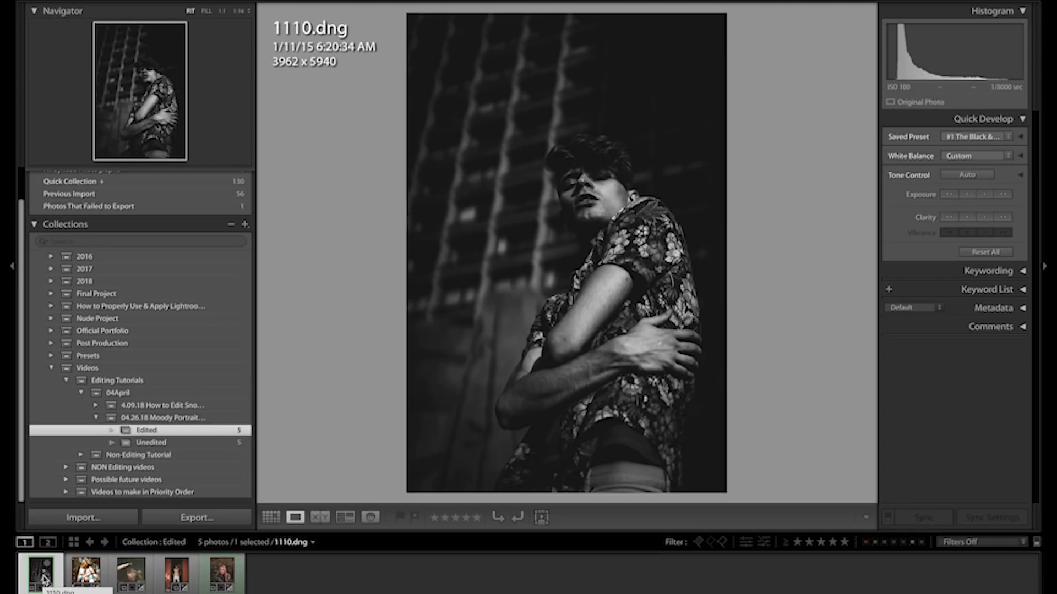
{"action": "key", "text": "Right"}
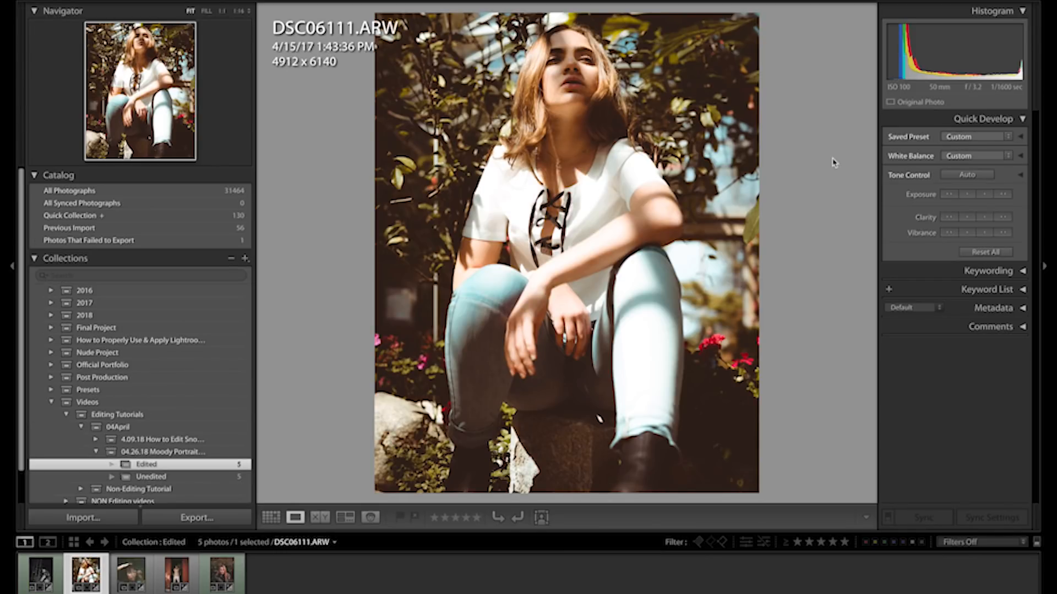
{"action": "key", "text": "Right"}
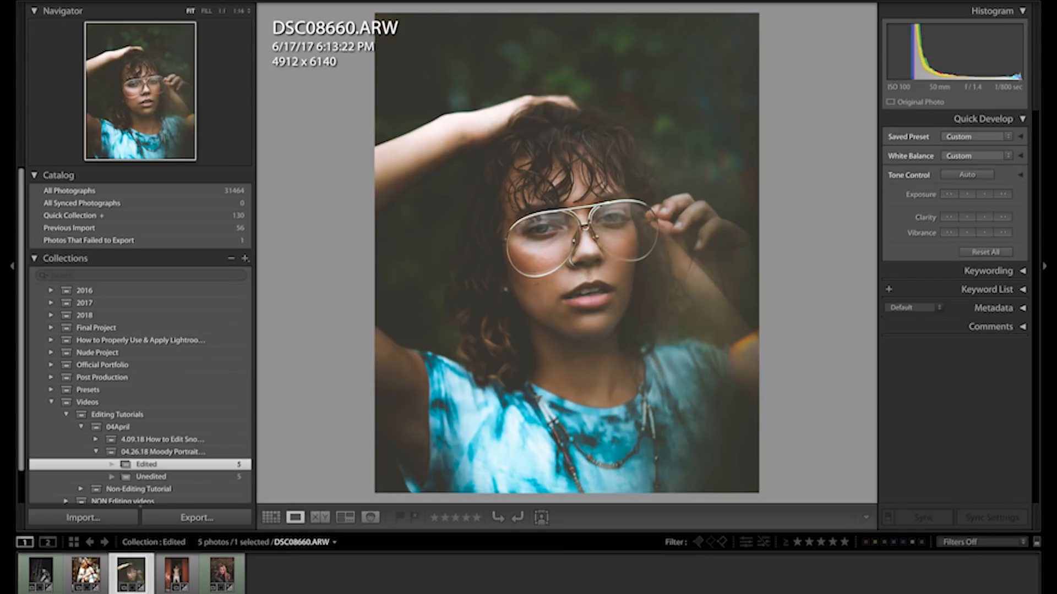
{"action": "key", "text": "Right"}
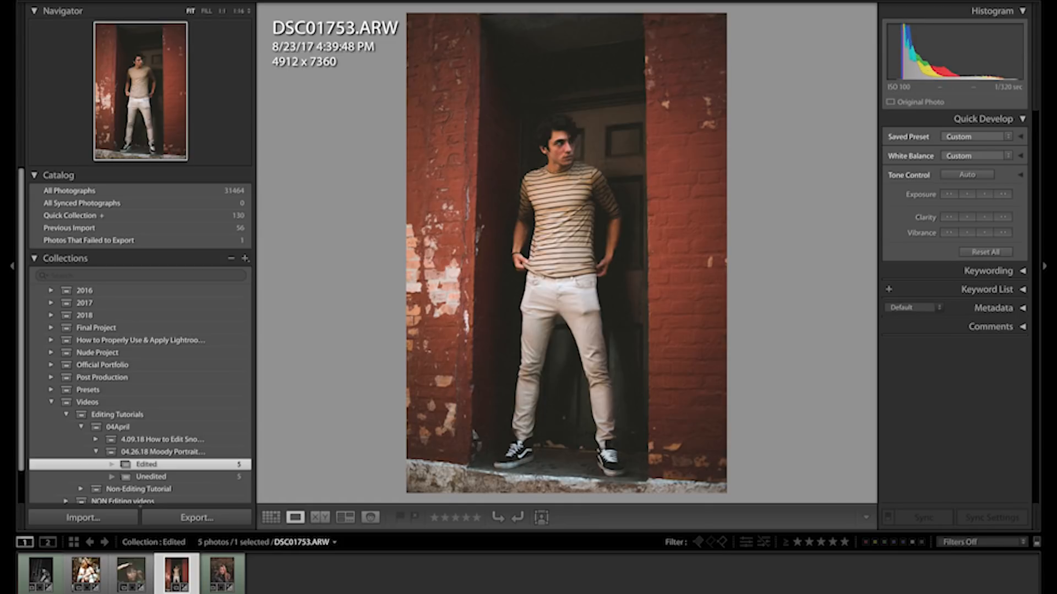
{"action": "key", "text": "Right"}
{"action": "key", "text": "Left"}
{"action": "key", "text": "Left"}
{"action": "key", "text": "Left"}
{"action": "key", "text": "Right"}
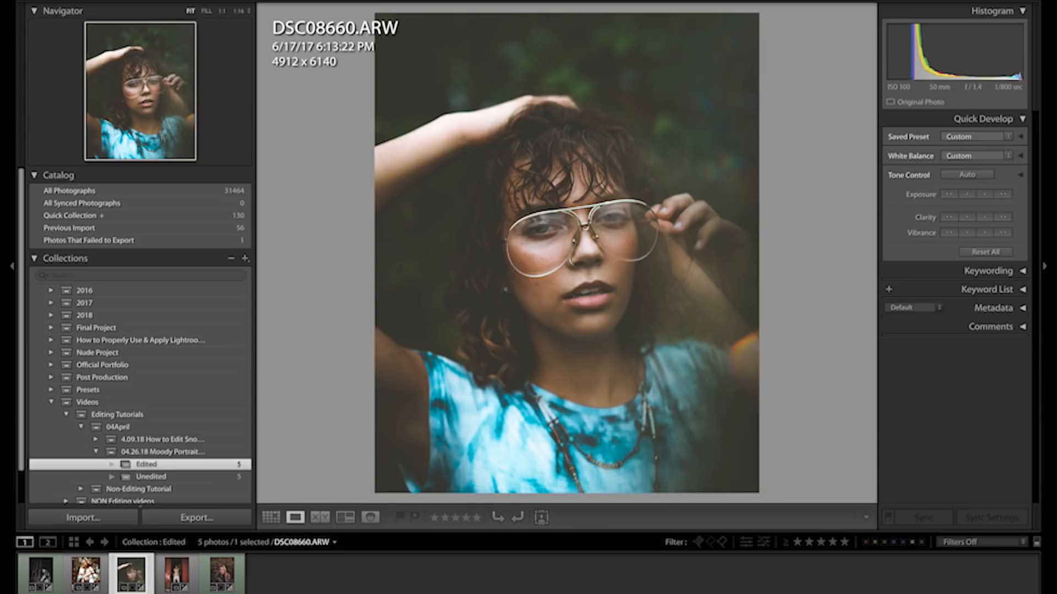
{"action": "key", "text": "Right"}
{"action": "key", "text": "Right"}
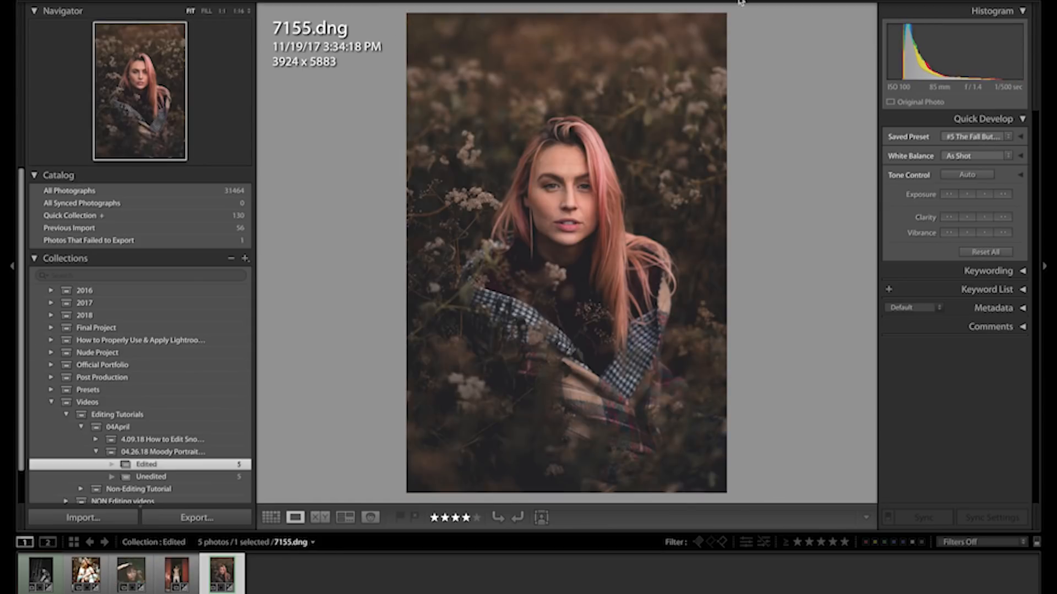
Open the Unedited collection in Develop and apply the #1 The Black & White Preset to 1110.dng Copy 2.
{"action": "key", "text": "d"}
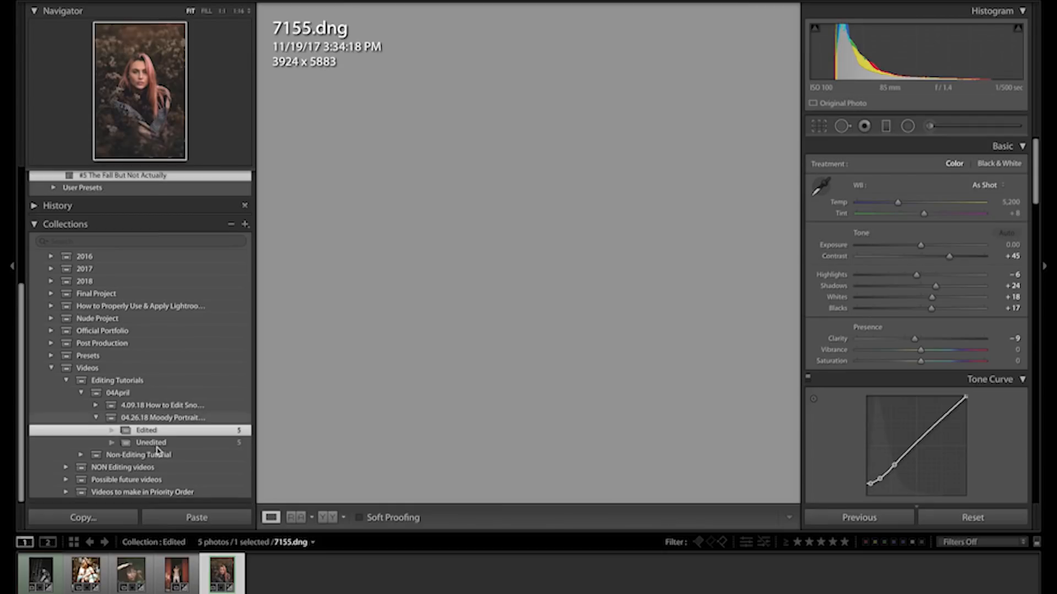
{"action": "left_click", "coordinate": [157, 443]}
{"action": "scroll", "coordinate": [157, 364], "scroll_direction": "up", "scroll_amount": 2}
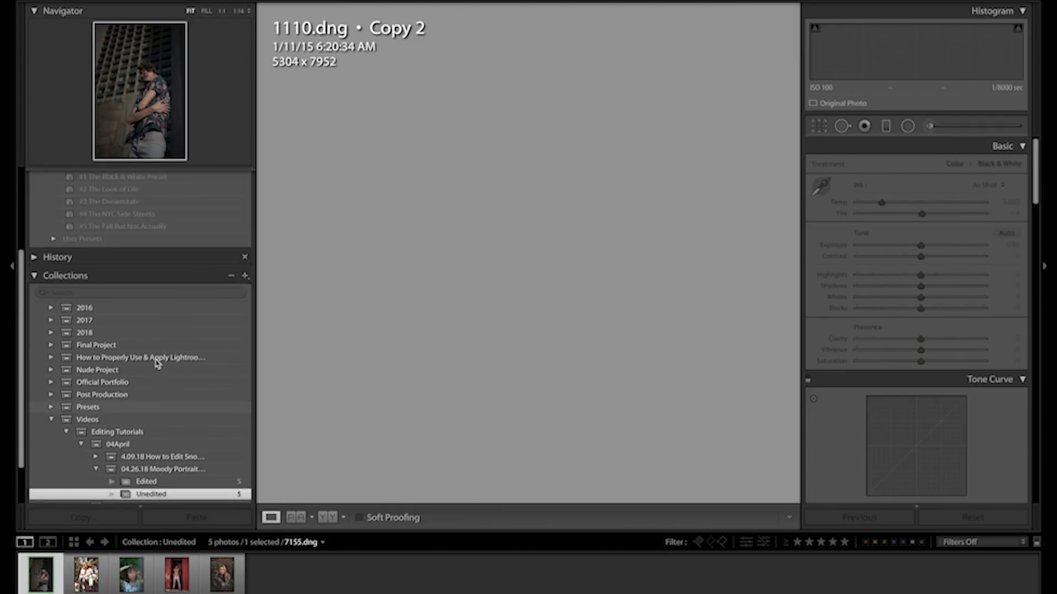
{"action": "scroll", "coordinate": [156, 363], "scroll_direction": "up", "scroll_amount": 3}
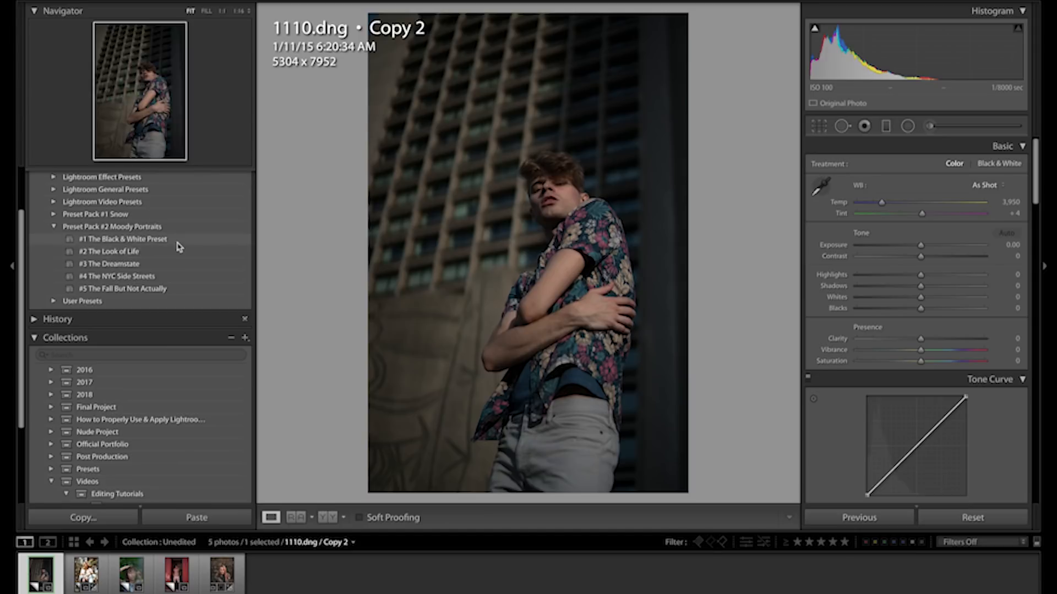
{"action": "left_click", "coordinate": [177, 240]}
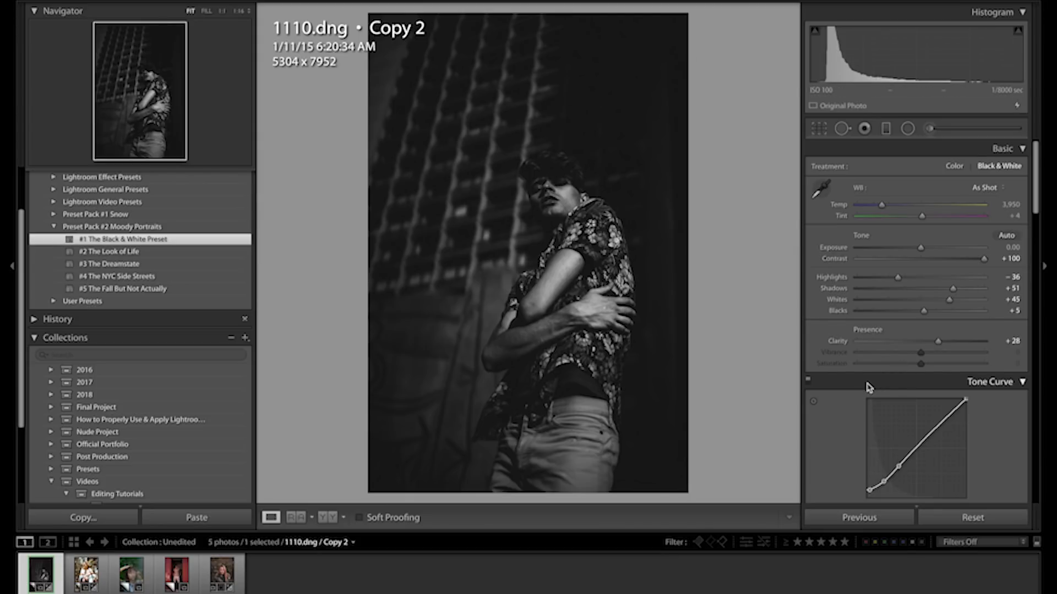
Create a virtual copy of DSC06111.ARW Copy 1 and reset its develop settings.
{"action": "left_click", "coordinate": [92, 577]}
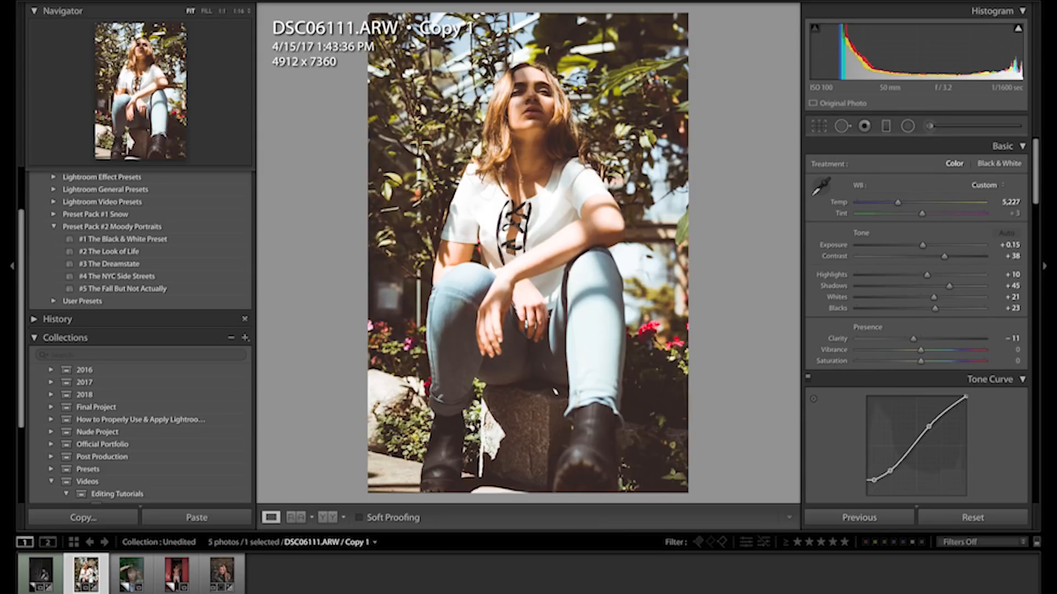
{"action": "right_click", "coordinate": [93, 575]}
{"action": "left_click", "coordinate": [165, 454]}
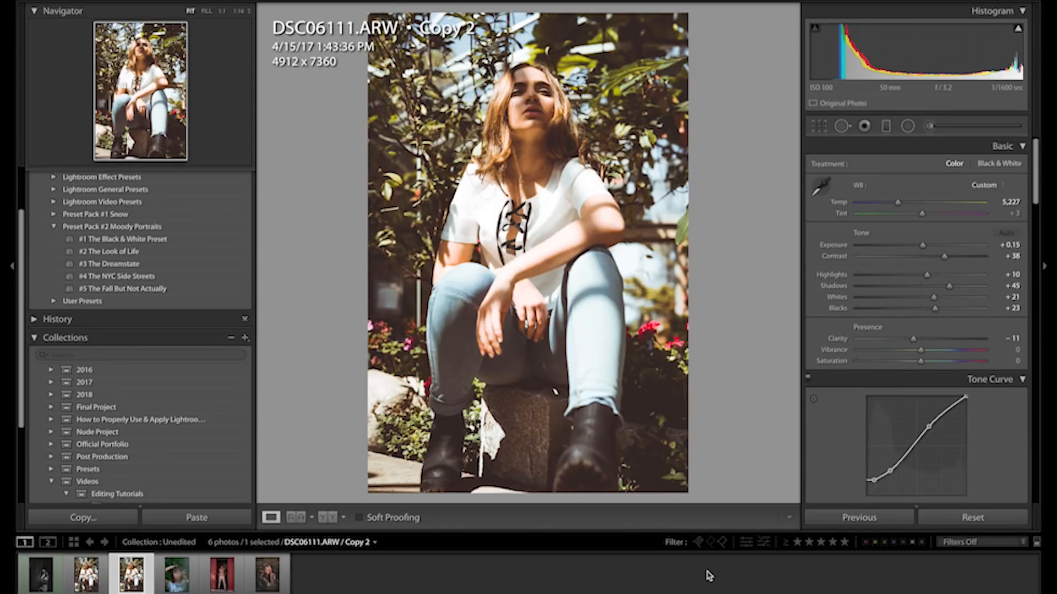
{"action": "left_click", "coordinate": [973, 518]}
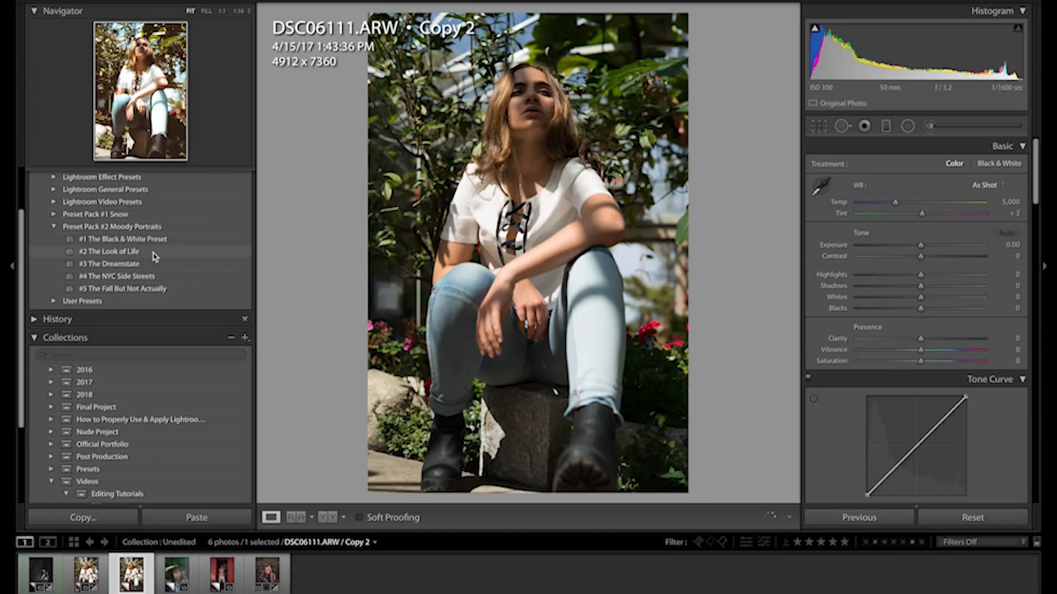
Apply the #2 The Look of Life preset to DSC06111.ARW Copy 2, comparing it with the Before view and the reset photo.
{"action": "left_click", "coordinate": [154, 256]}
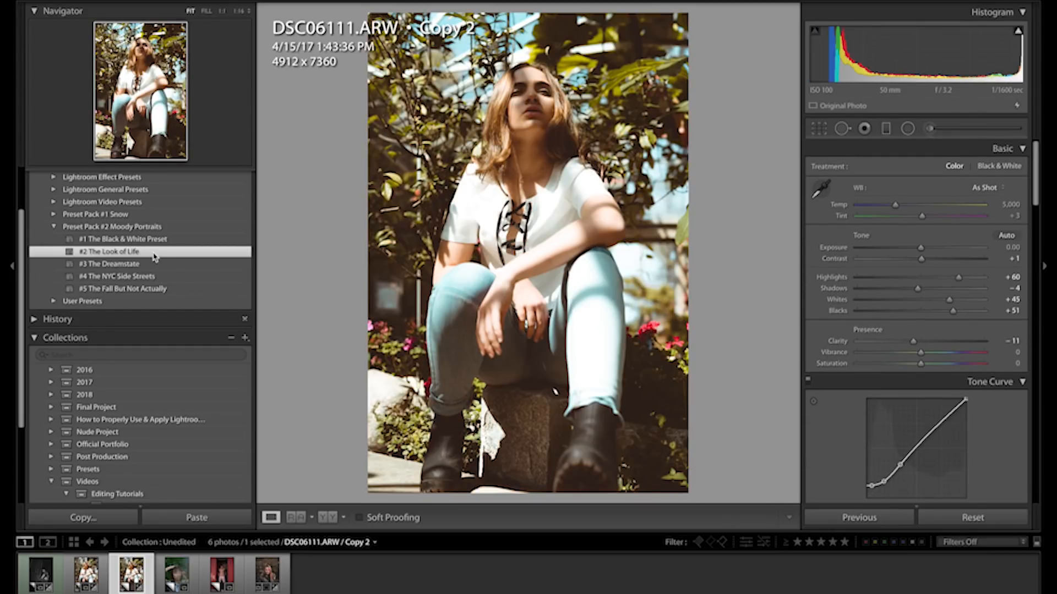
{"action": "key", "text": "backslash"}
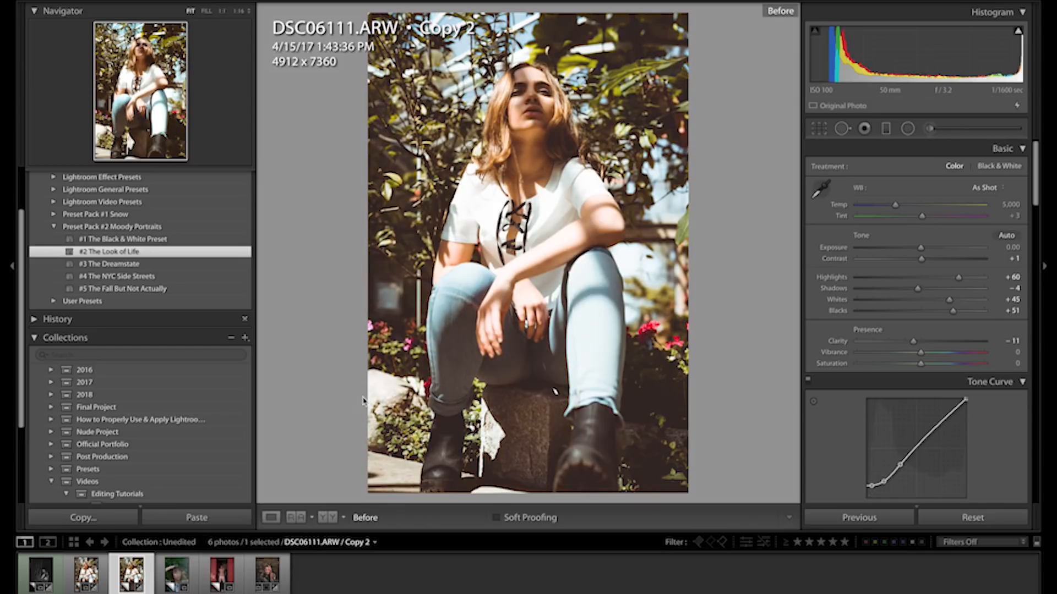
{"action": "key", "text": "backslash"}
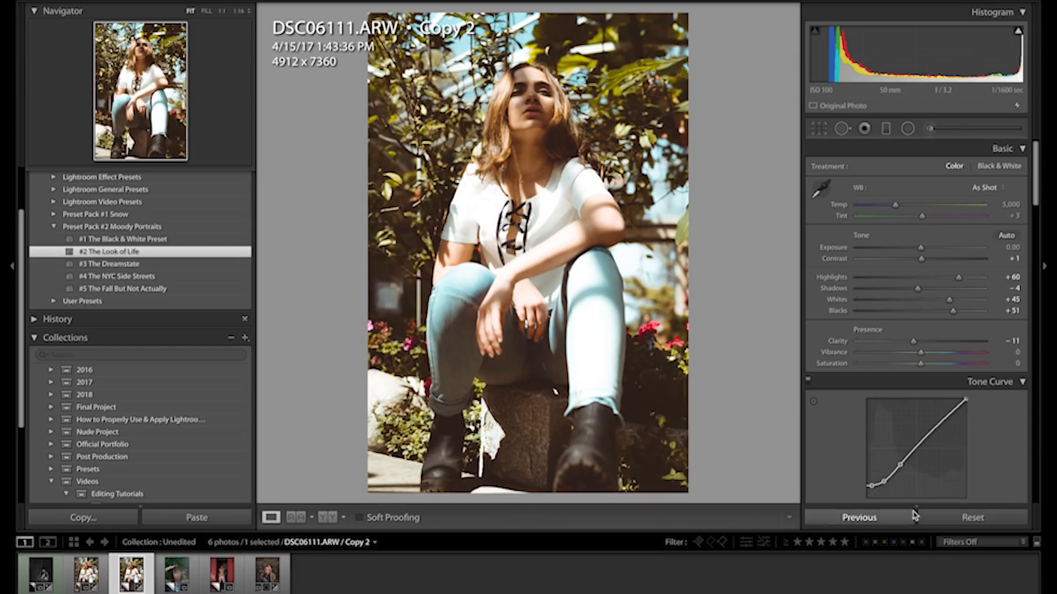
{"action": "left_click", "coordinate": [950, 520]}
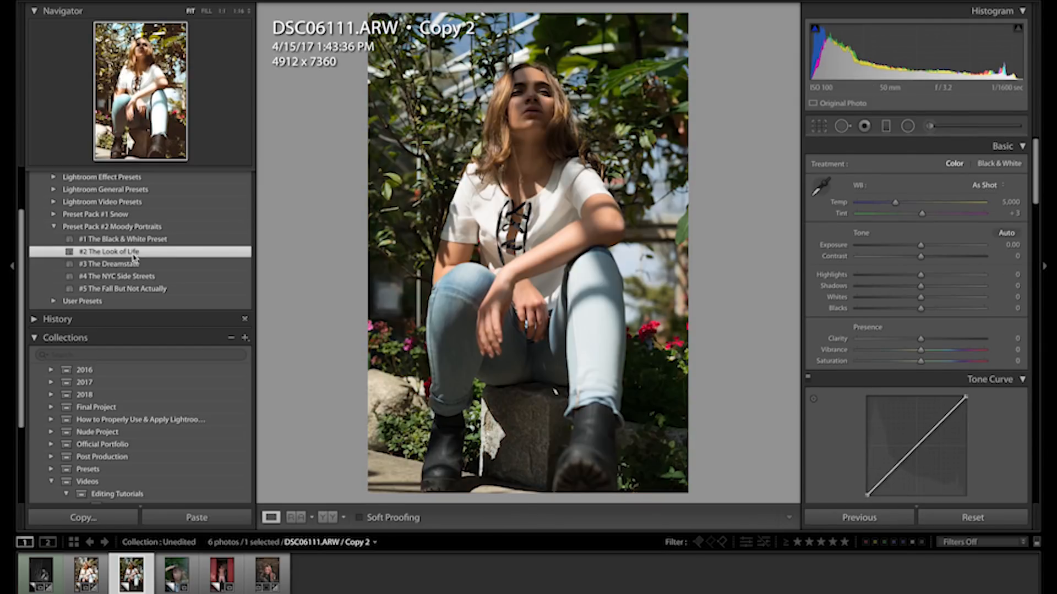
{"action": "left_click", "coordinate": [132, 252]}
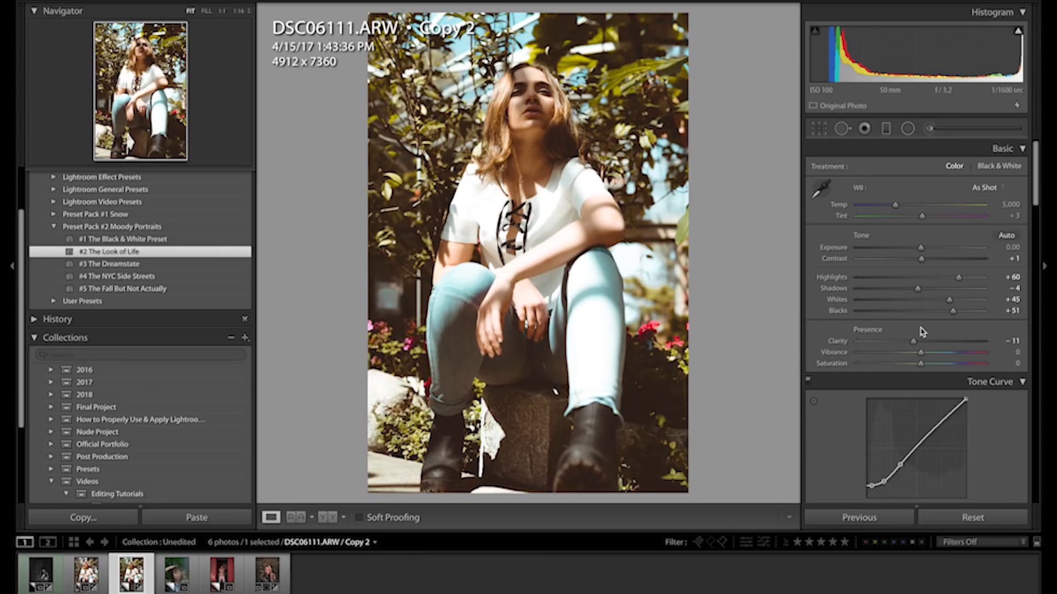
{"action": "scroll", "coordinate": [923, 331], "scroll_direction": "down", "scroll_amount": 1}
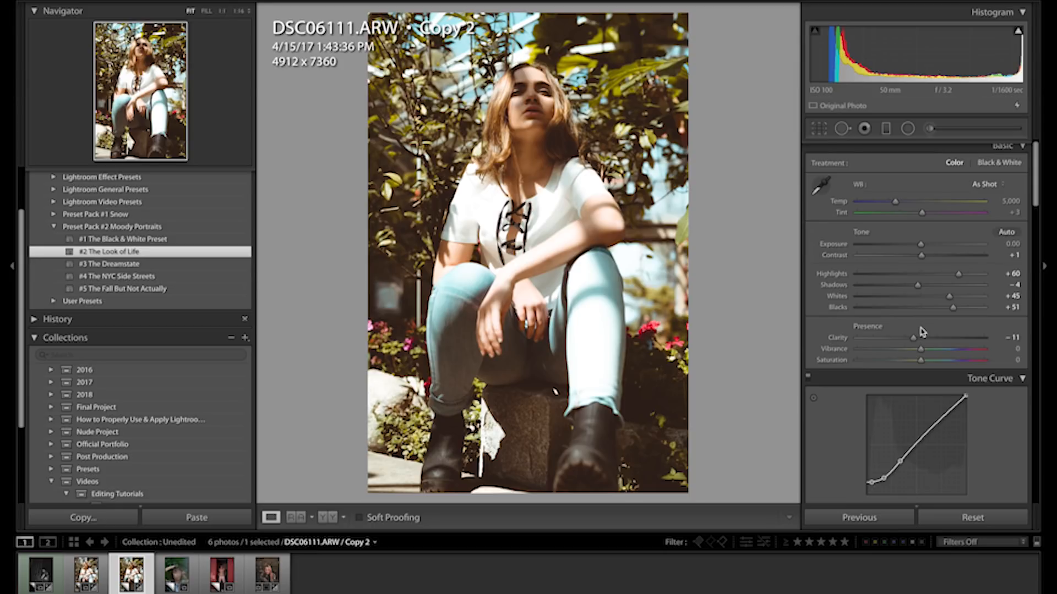
{"action": "scroll", "coordinate": [922, 331], "scroll_direction": "up", "scroll_amount": 1}
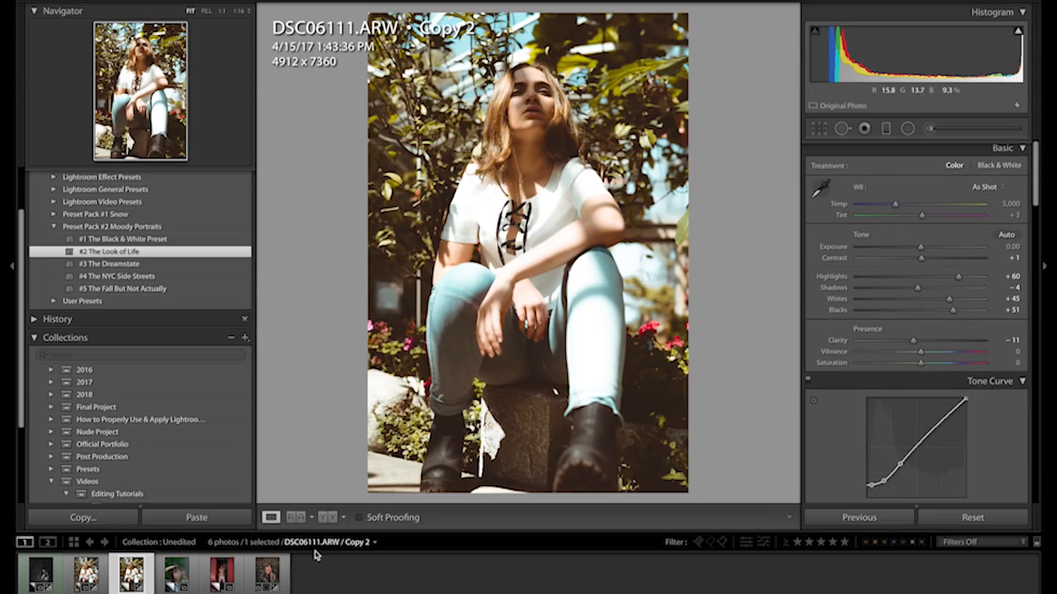
Apply the #3 The Dreamstate preset to DSC08660.ARW Copy 1 and set its white balance temperature to 4,592.
{"action": "left_click", "coordinate": [180, 576]}
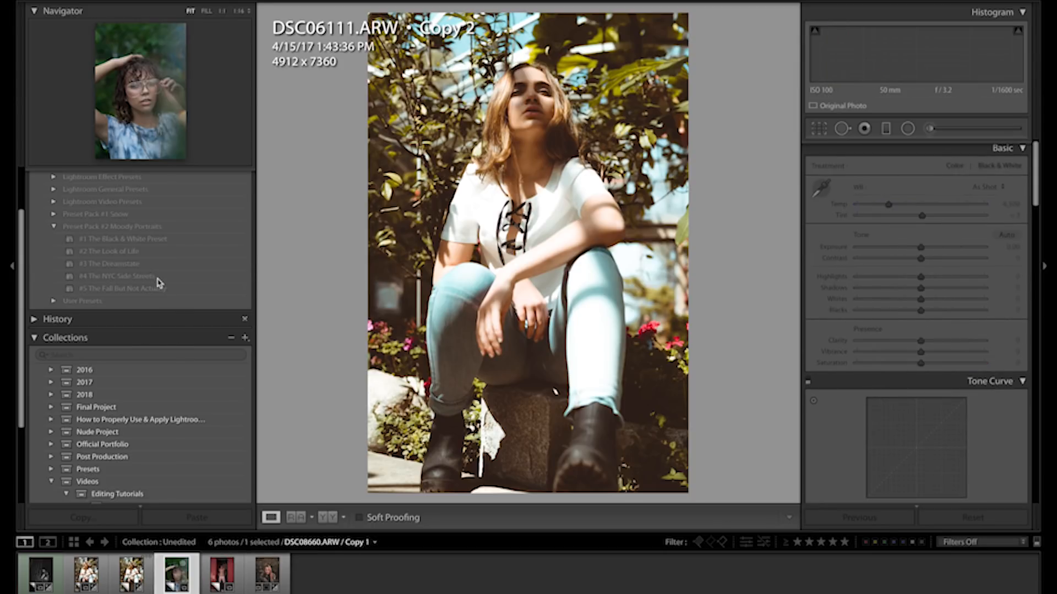
{"action": "left_click", "coordinate": [143, 268]}
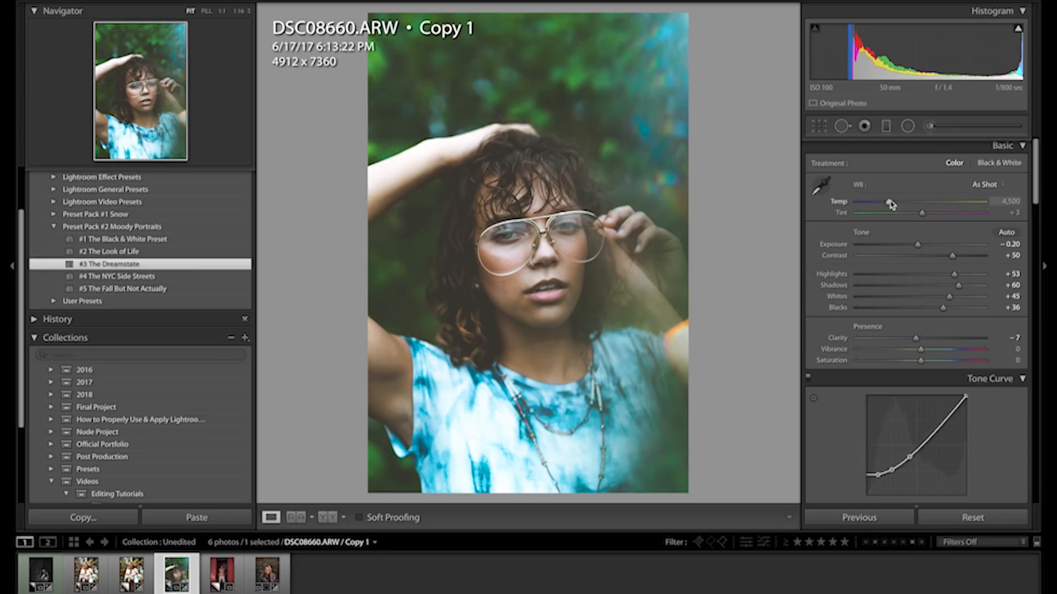
{"action": "left_click_drag", "start_coordinate": [889, 205], "coordinate": [890, 204]}
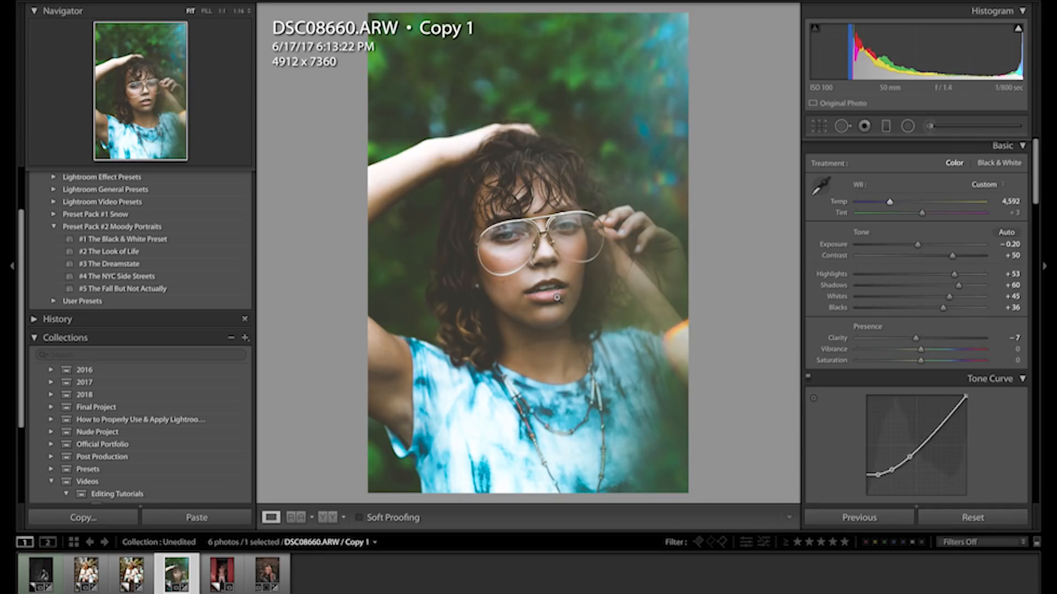
Set the post-crop vignetting amount of DSC08660.ARW Copy 1 to −17.
{"action": "scroll", "coordinate": [971, 439], "scroll_direction": "down", "scroll_amount": 5}
{"action": "scroll", "coordinate": [972, 439], "scroll_direction": "down", "scroll_amount": 15}
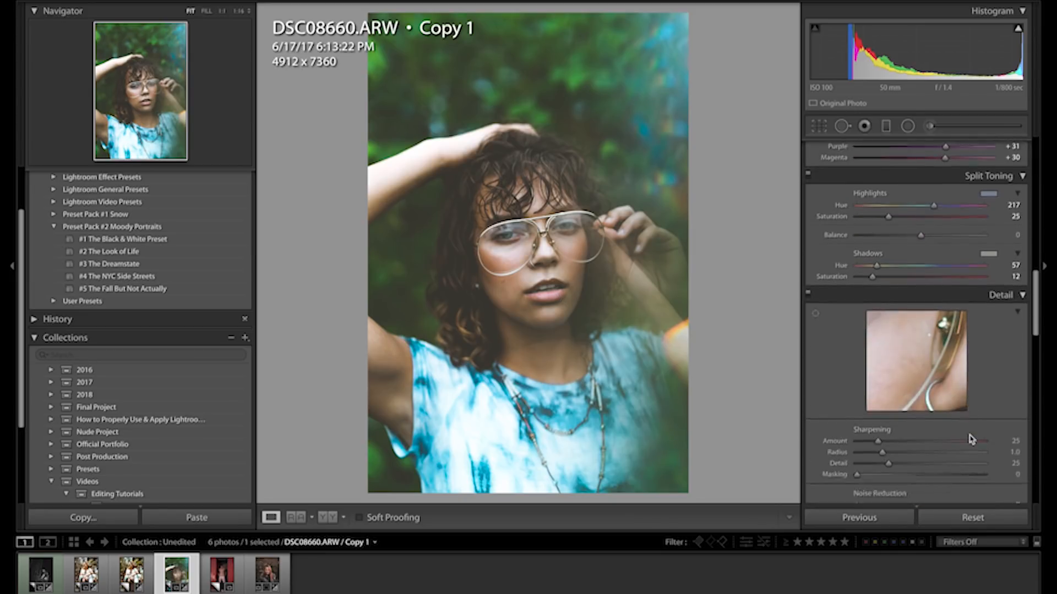
{"action": "scroll", "coordinate": [972, 439], "scroll_direction": "down", "scroll_amount": 6}
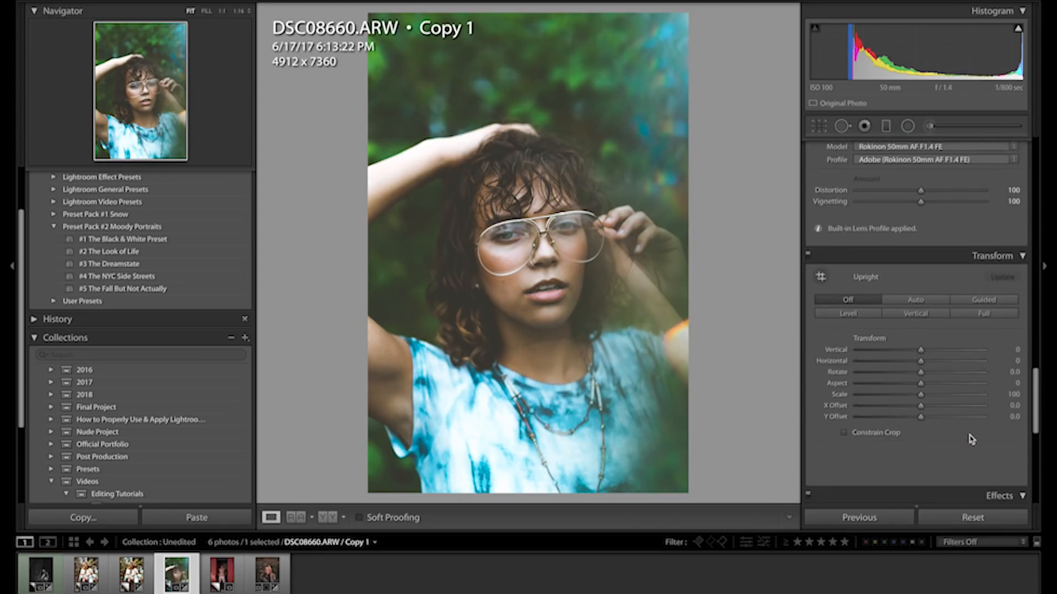
{"action": "scroll", "coordinate": [929, 448], "scroll_direction": "down", "scroll_amount": 5}
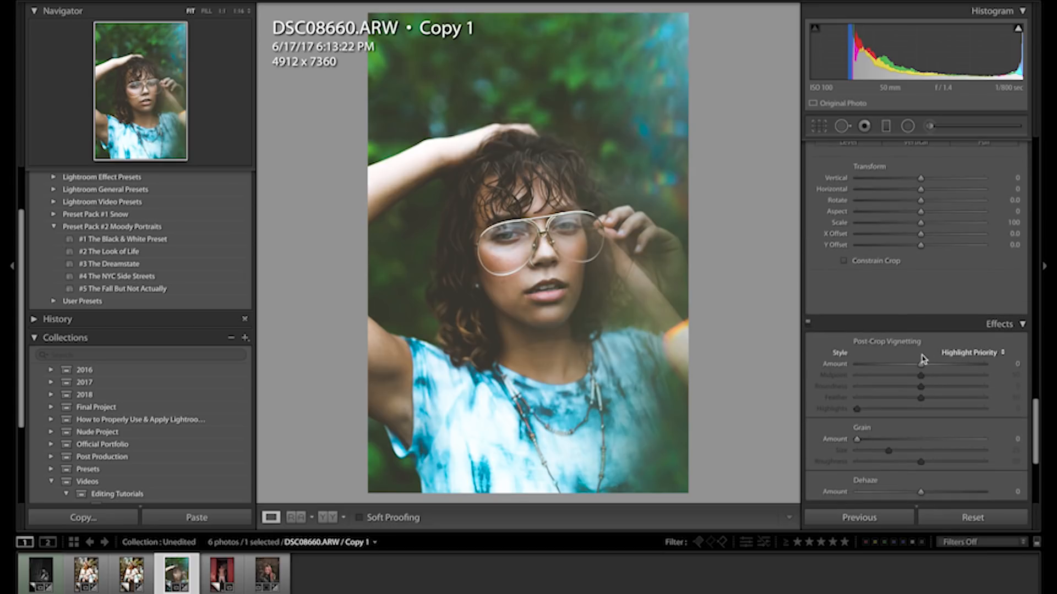
{"action": "left_click_drag", "start_coordinate": [920, 367], "coordinate": [909, 368]}
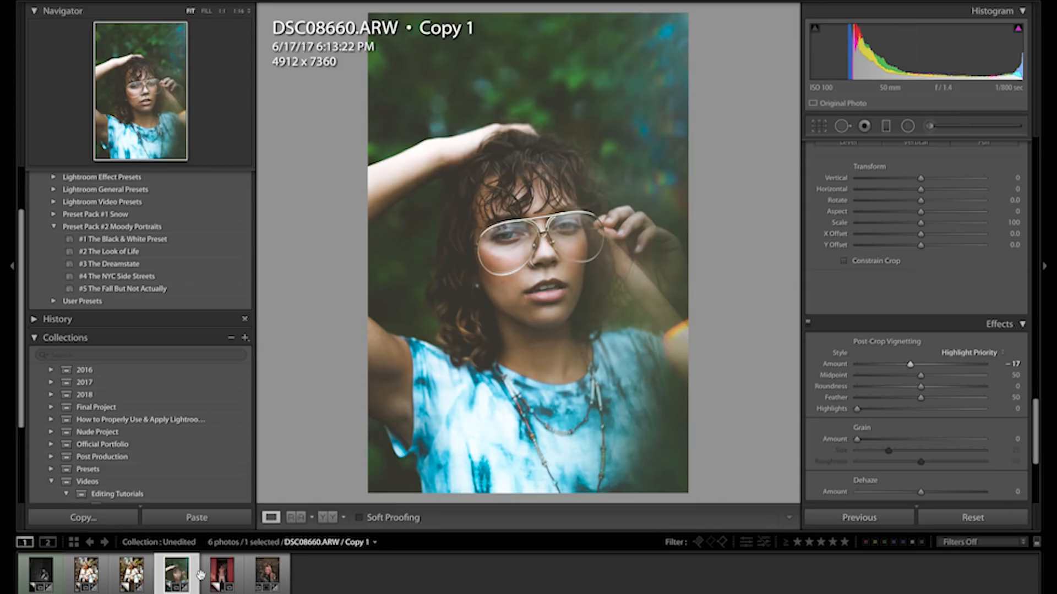
Apply the #4 The NYC Side Streets preset to DSC01753.ARW Copy 2 and add a slight dark post-crop vignette.
{"action": "left_click", "coordinate": [220, 574]}
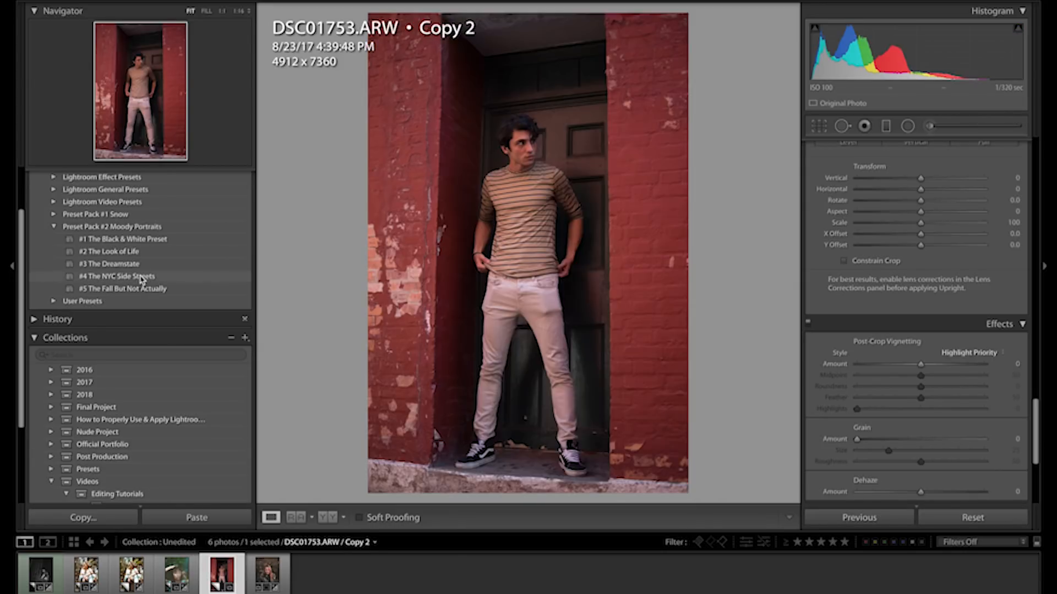
{"action": "left_click", "coordinate": [141, 277]}
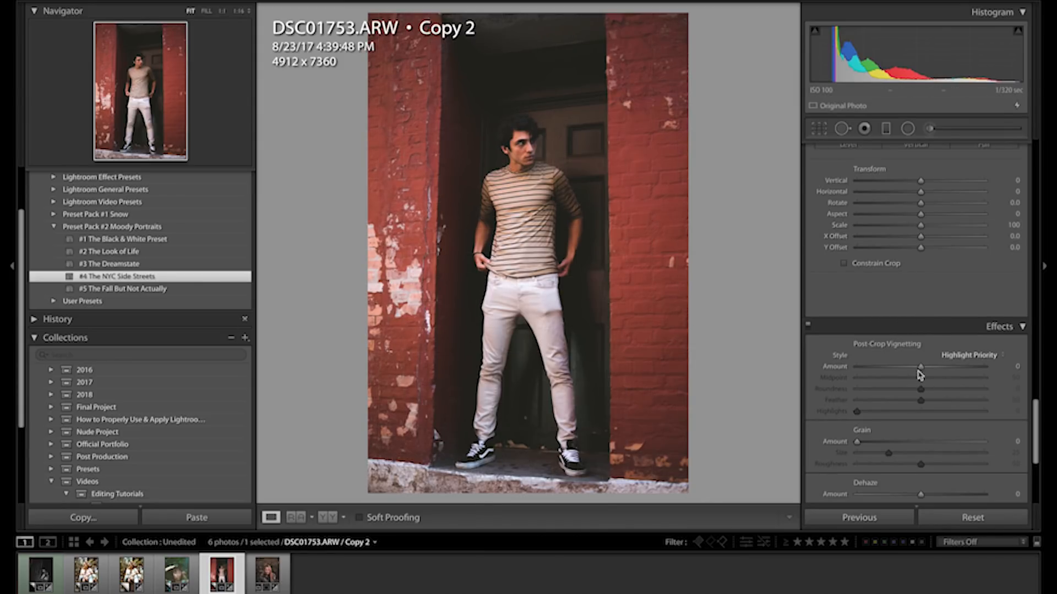
{"action": "left_click_drag", "start_coordinate": [920, 367], "coordinate": [911, 369]}
{"action": "scroll", "coordinate": [935, 272], "scroll_direction": "up", "scroll_amount": 10}
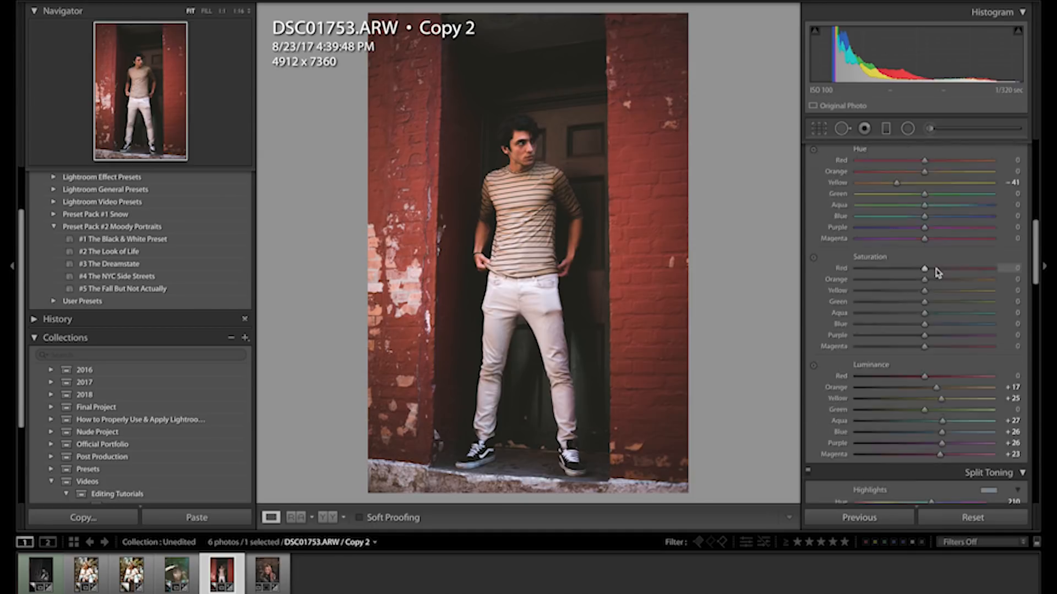
Create a virtual copy of 7155.dng Copy 1 and reset the new copy's develop settings.
{"action": "left_click", "coordinate": [259, 561]}
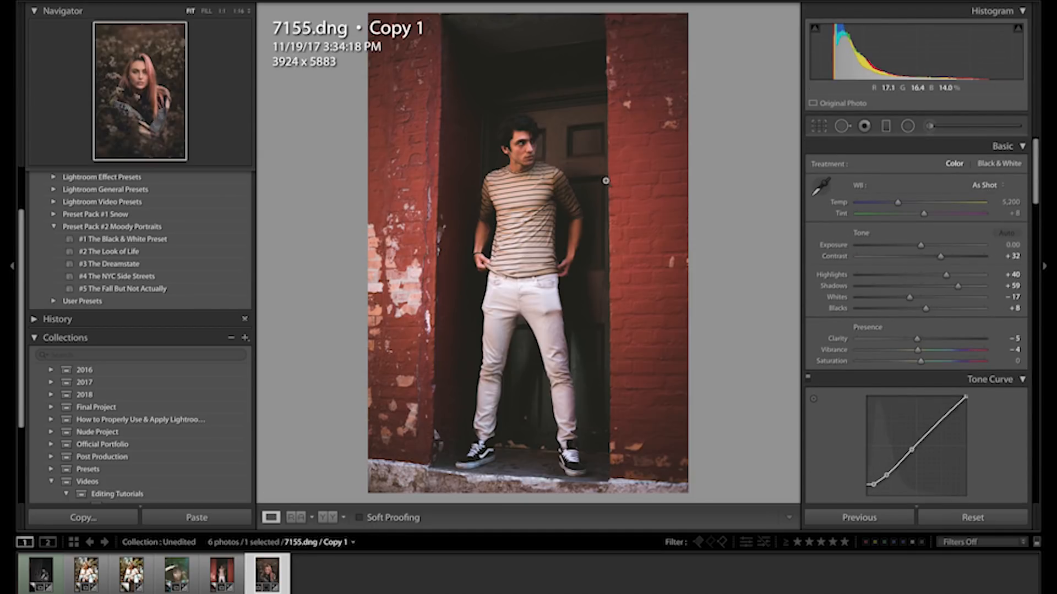
{"action": "right_click", "coordinate": [266, 580]}
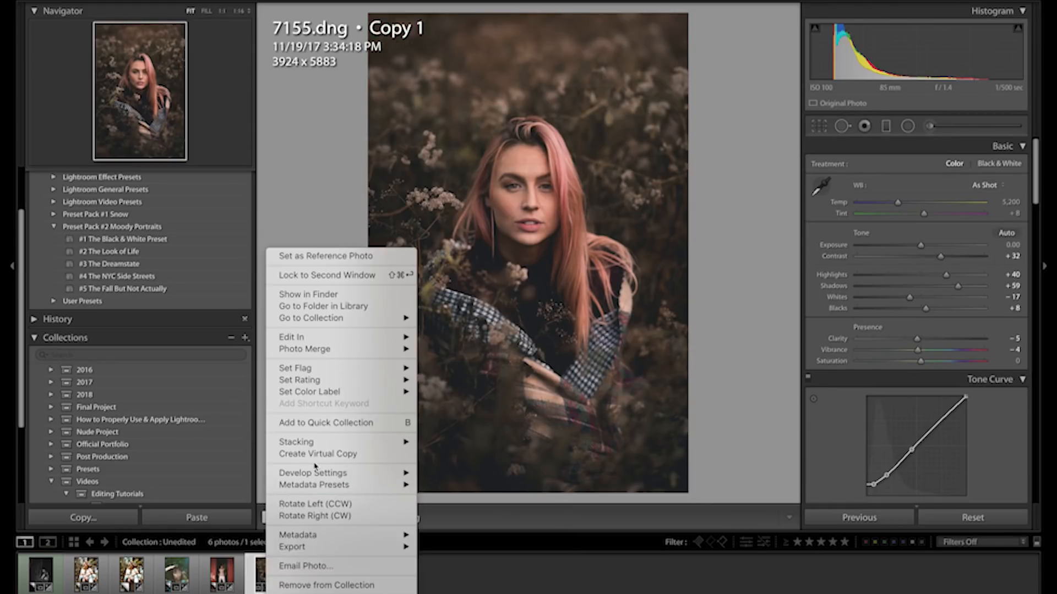
{"action": "left_click", "coordinate": [317, 454]}
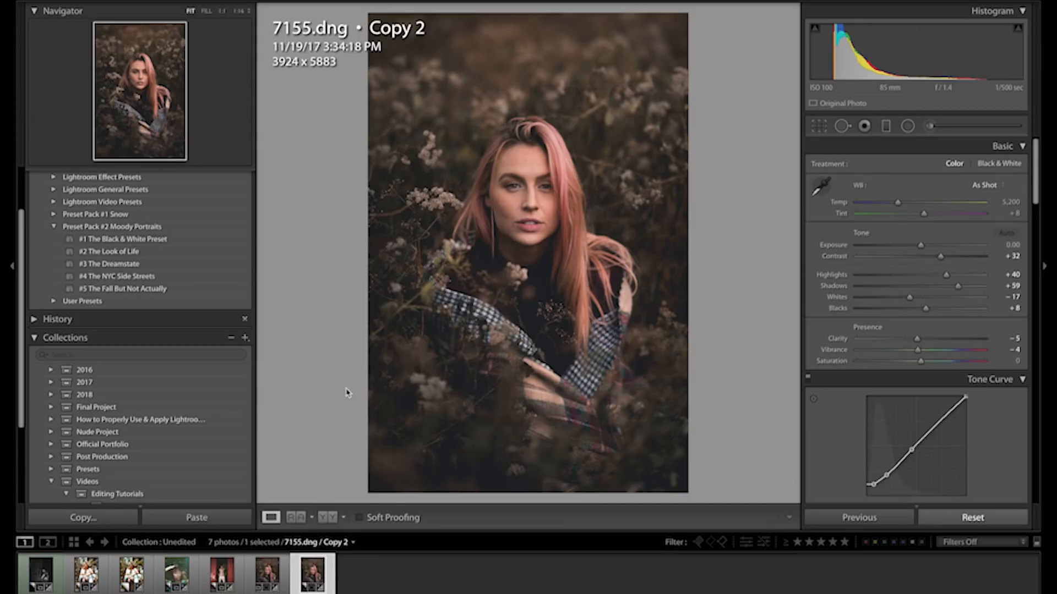
Apply the #5 The Fall But Not Actually preset to 7155.dng Copy 2 and return to the Library grid view.
{"action": "left_click", "coordinate": [142, 290]}
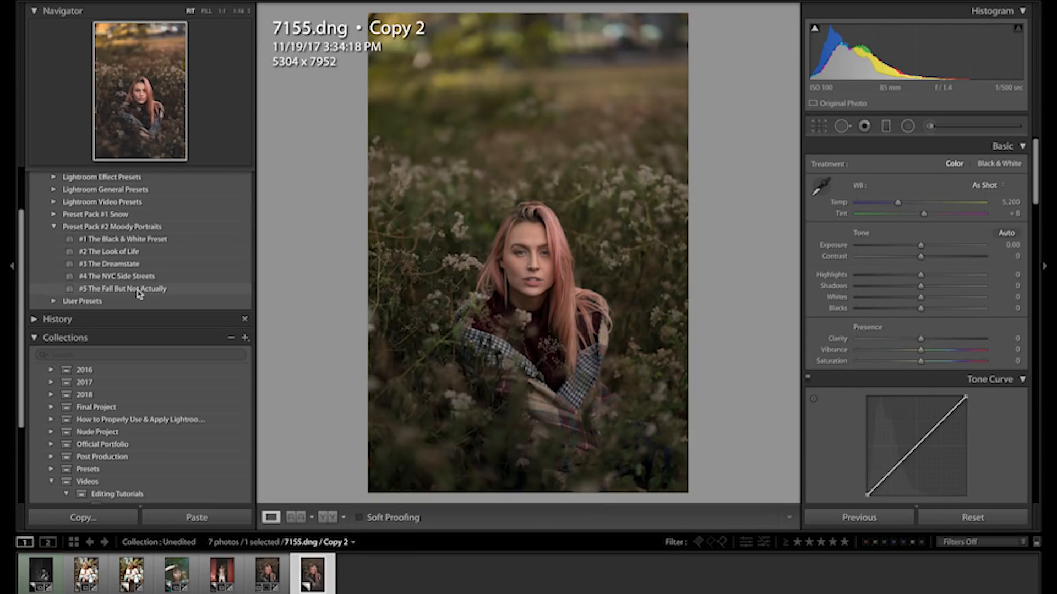
{"action": "left_click", "coordinate": [139, 290]}
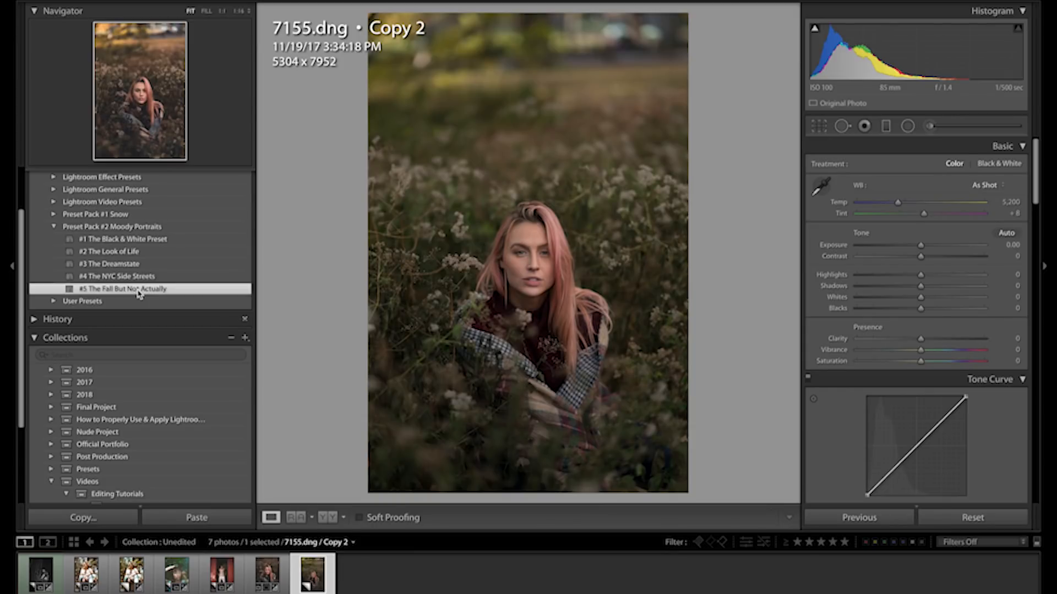
{"action": "left_click", "coordinate": [139, 292]}
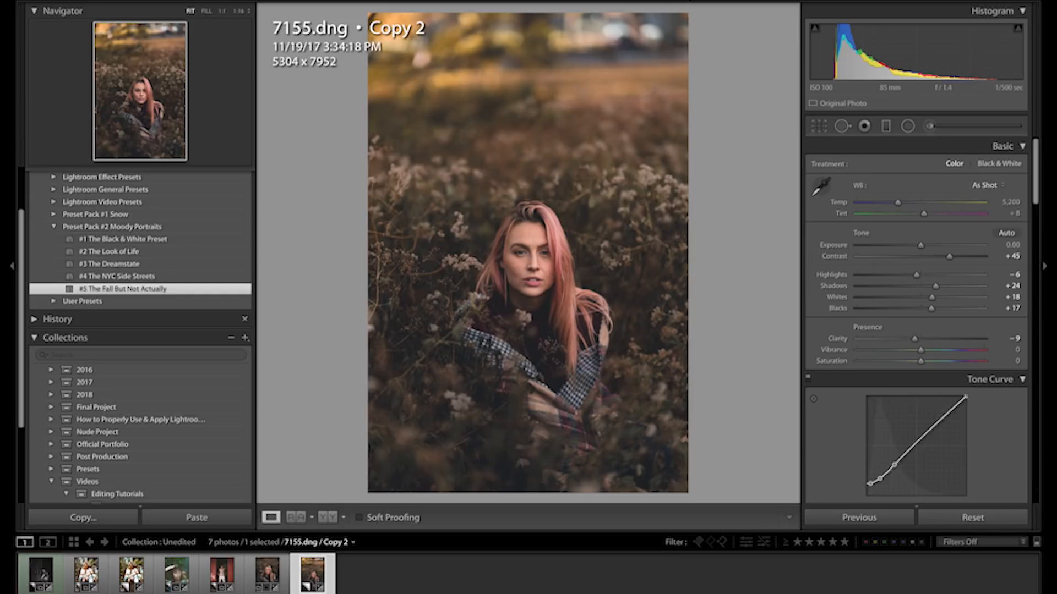
{"action": "key", "text": "g"}
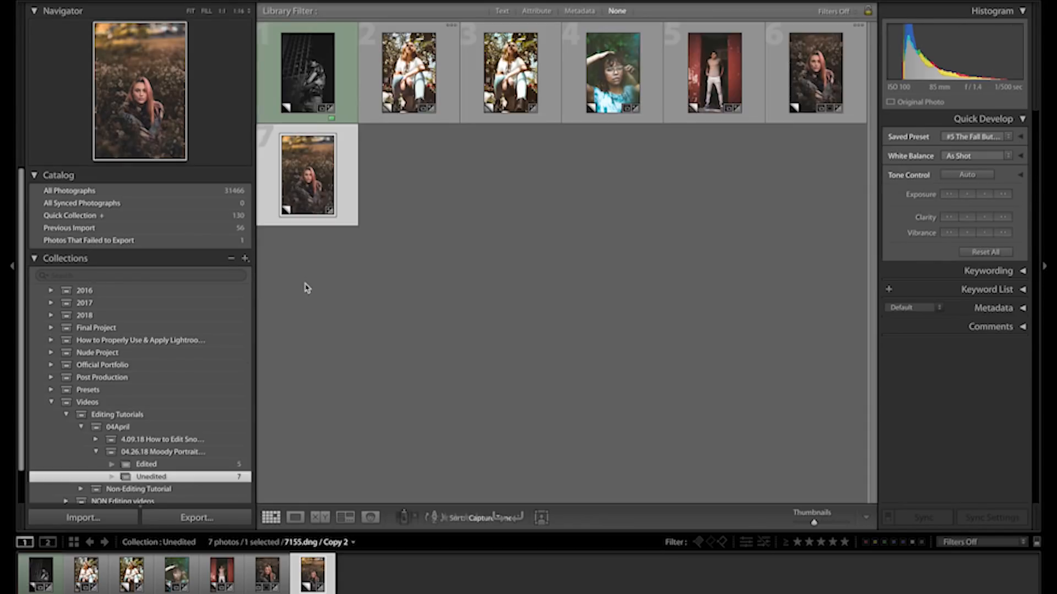